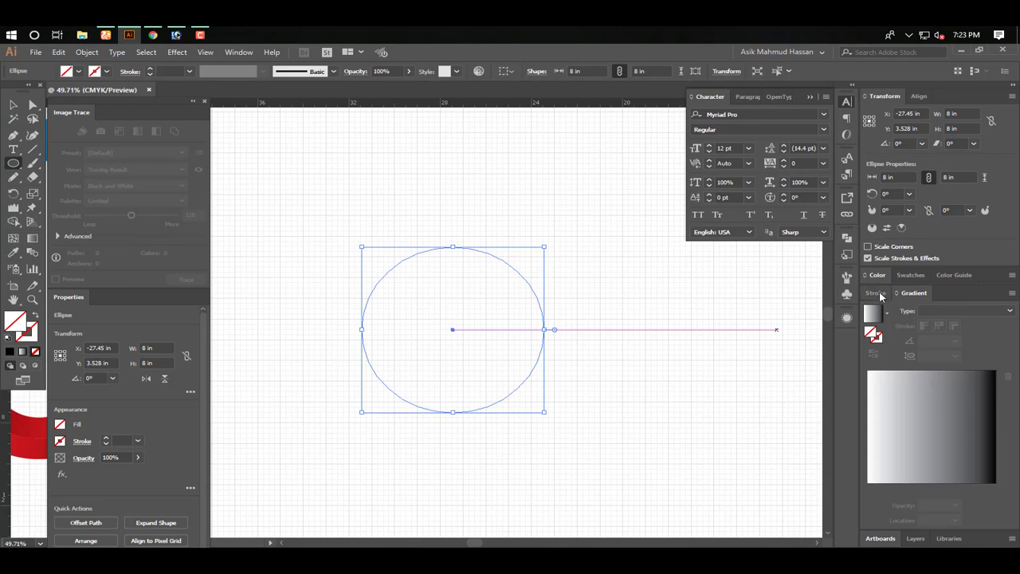
Apply a black stroke to the 8 in circle and deselect it
{"action": "left_click", "coordinate": [877, 274]}
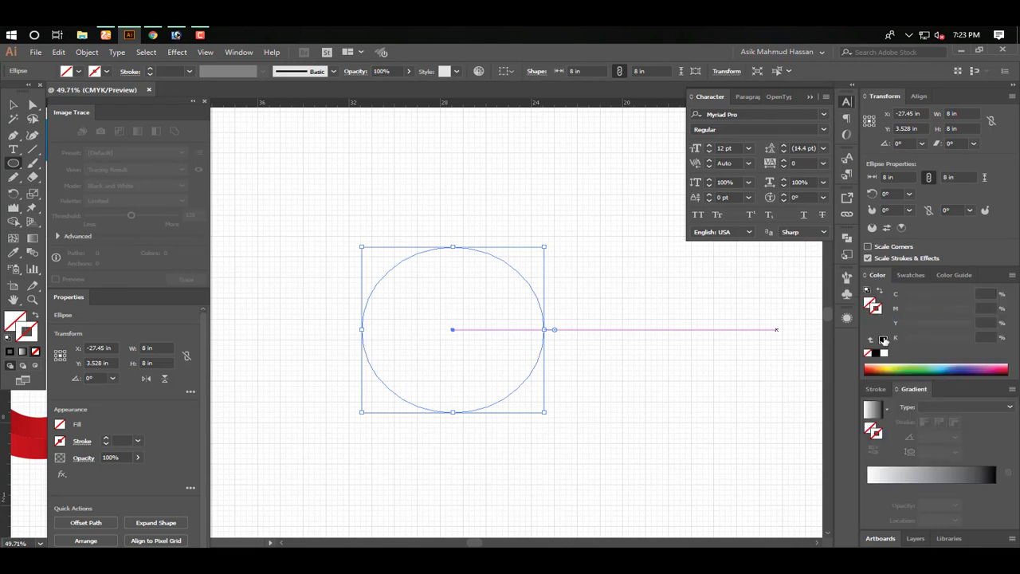
{"action": "key", "text": "Tab"}
{"action": "left_click", "coordinate": [665, 262]}
Create a second circle, 6 in wide and 6 in high, beside the large circle
{"action": "key", "text": "l"}
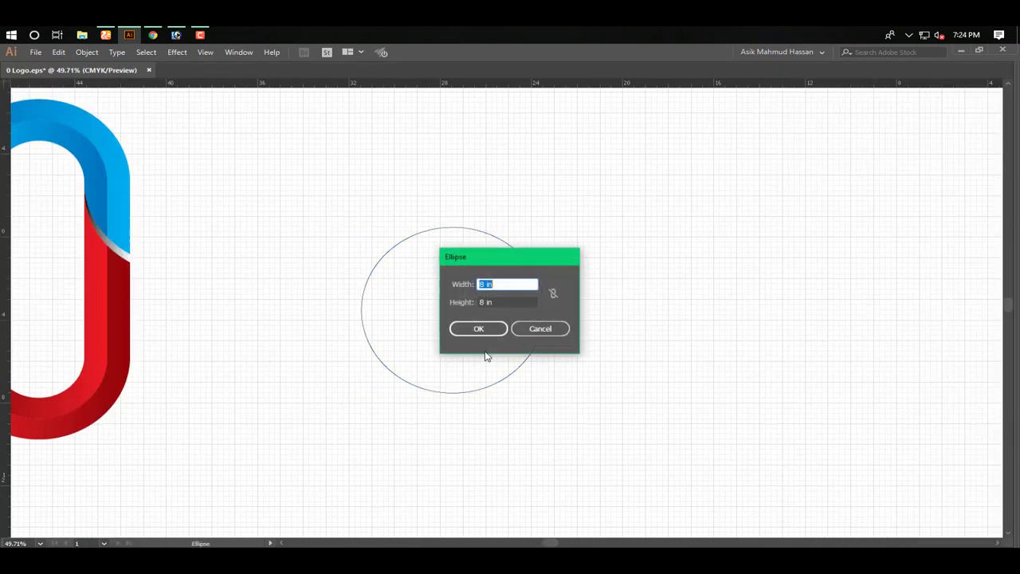
{"action": "left_click", "coordinate": [660, 327]}
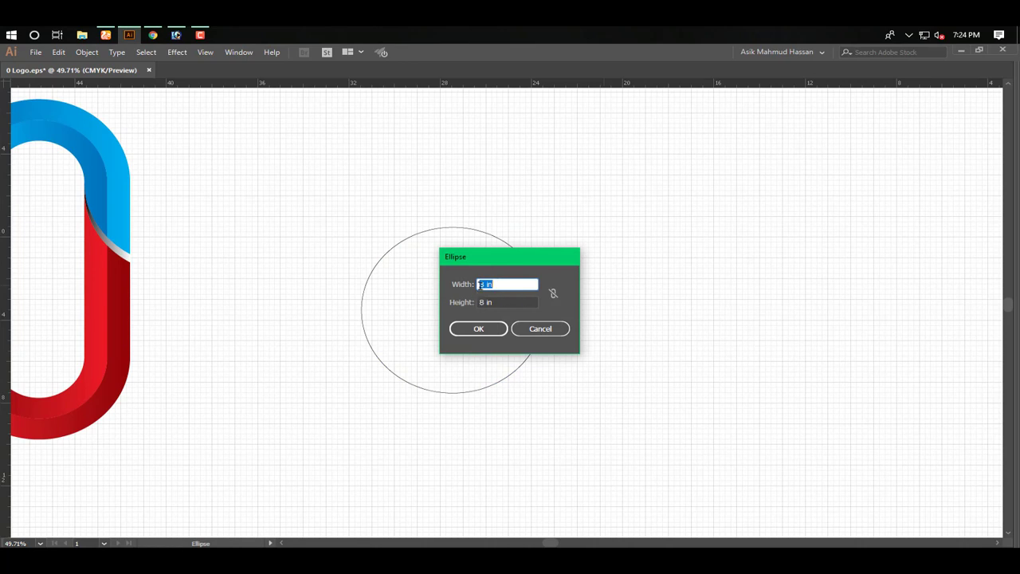
{"action": "type", "text": "6"}
{"action": "key", "text": "Tab"}
{"action": "type", "text": "6"}
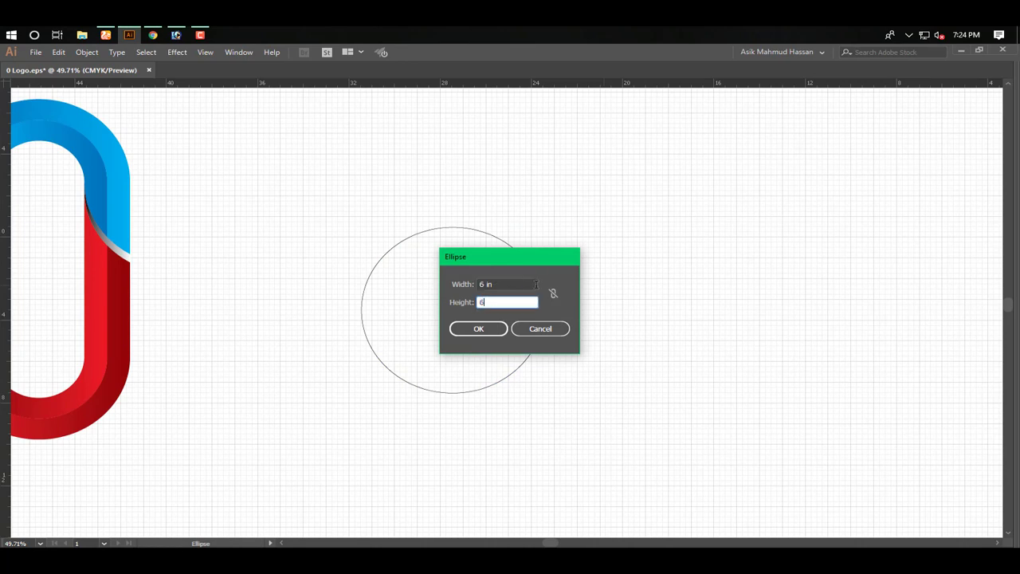
{"action": "key", "text": "Return"}
{"action": "key", "text": "v"}
{"action": "left_click", "coordinate": [591, 217]}
Create a third circle, 4 in wide and 4 in high, near the 6 in circle
{"action": "key", "text": "l"}
{"action": "left_click", "coordinate": [591, 214]}
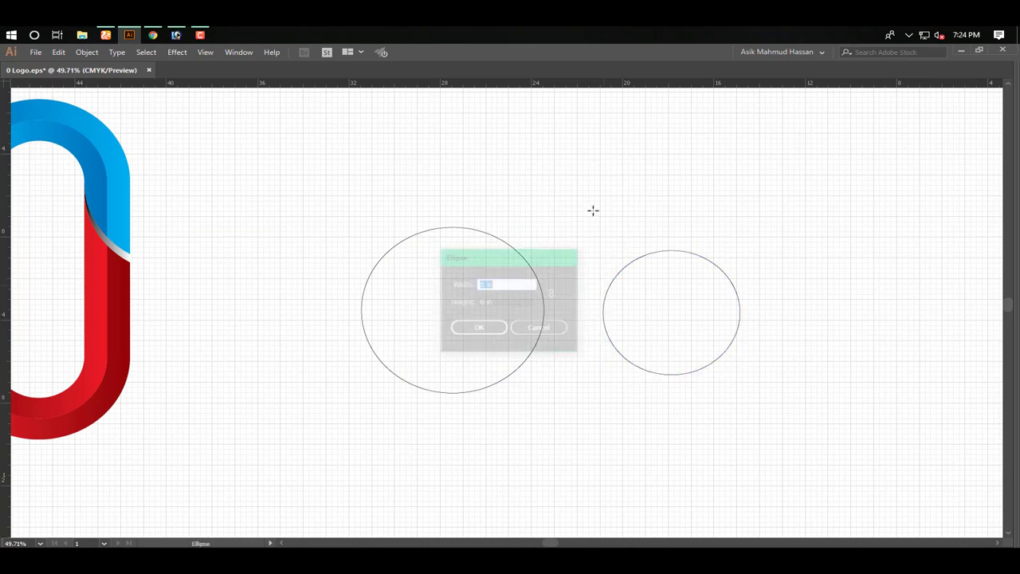
{"action": "type", "text": "4"}
{"action": "key", "text": "Tab"}
{"action": "type", "text": "4"}
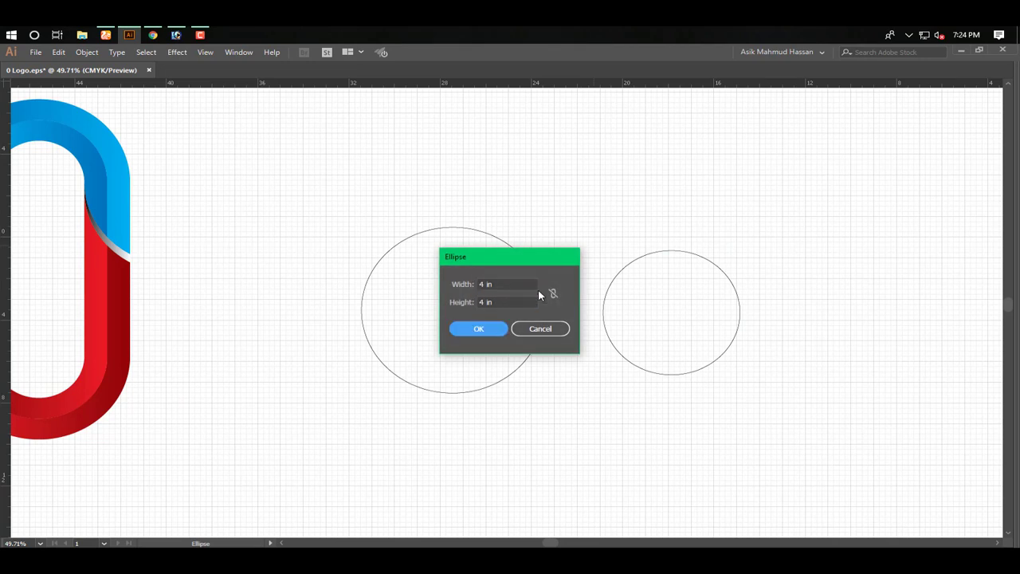
{"action": "key", "text": "Return"}
Align all three circles concentrically by centring them horizontally and vertically on each other
{"action": "key", "text": "v"}
{"action": "left_click_drag", "start_coordinate": [402, 162], "coordinate": [752, 417]}
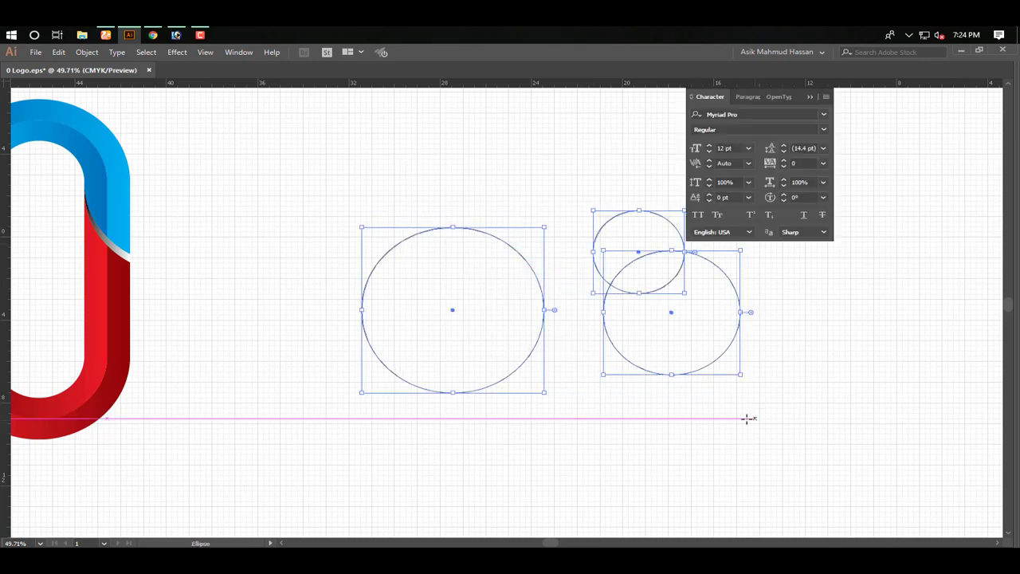
{"action": "key", "text": "Tab"}
{"action": "key", "text": "ctrl+shift+a"}
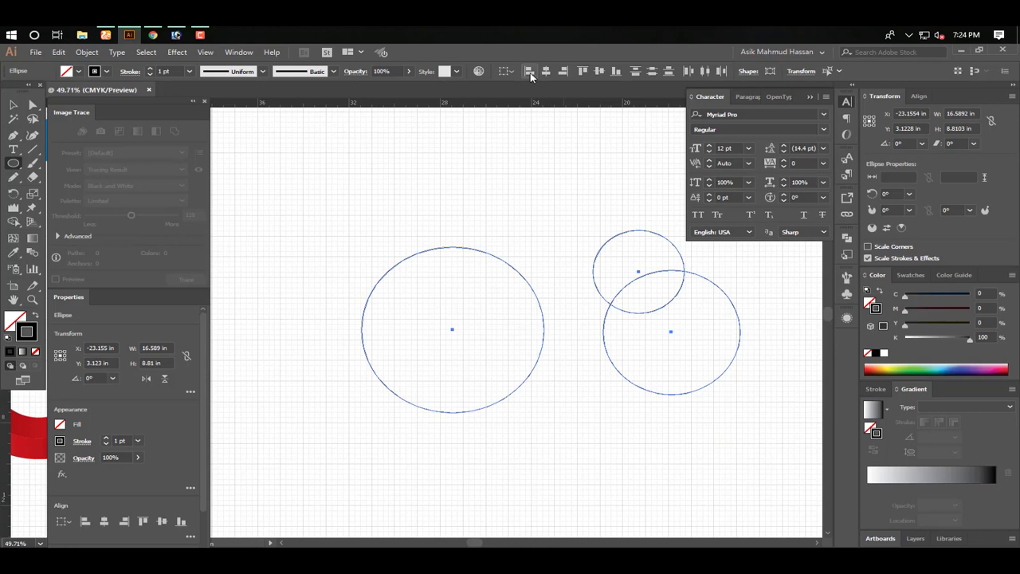
{"action": "left_click", "coordinate": [546, 72]}
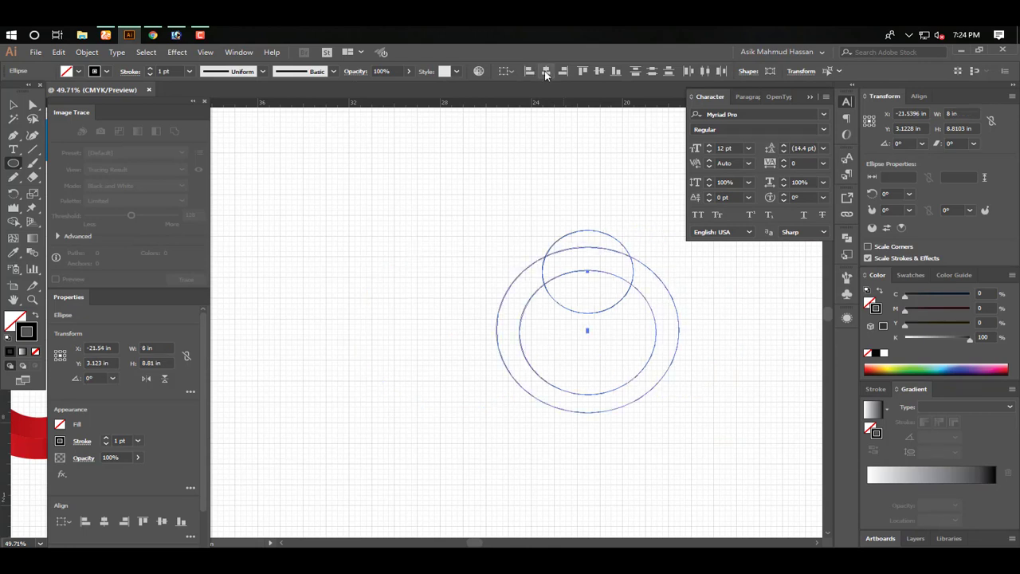
{"action": "left_click", "coordinate": [599, 71]}
{"action": "key", "text": "Tab"}
{"action": "key", "text": "ctrl+shift+a"}
Try to duplicate the three concentric circles directly below the originals, and undo the copy
{"action": "left_click_drag", "start_coordinate": [719, 207], "coordinate": [618, 190]}
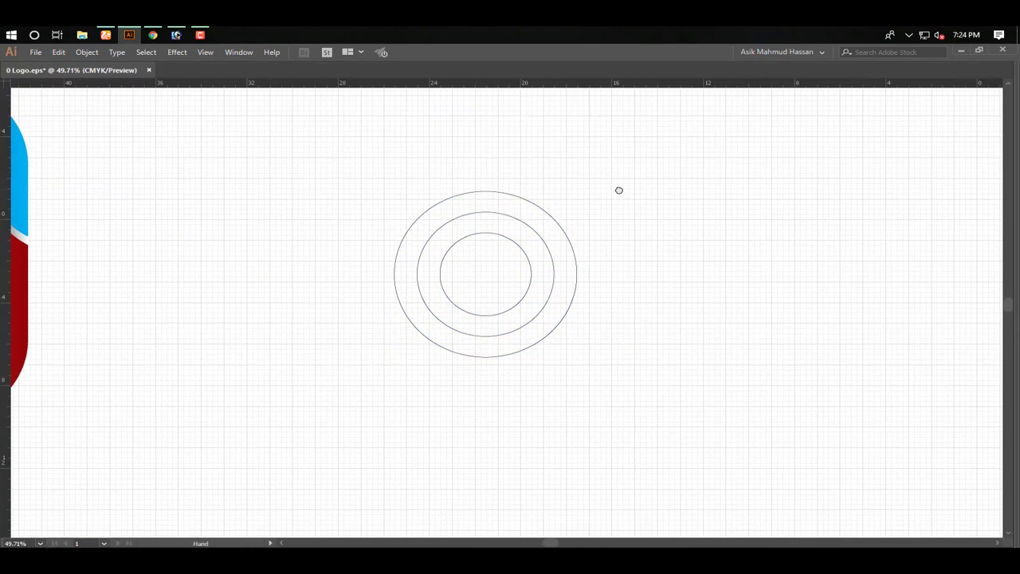
{"action": "left_click_drag", "start_coordinate": [635, 149], "coordinate": [366, 418]}
{"action": "key", "text": "Tab"}
{"action": "key", "text": "Tab"}
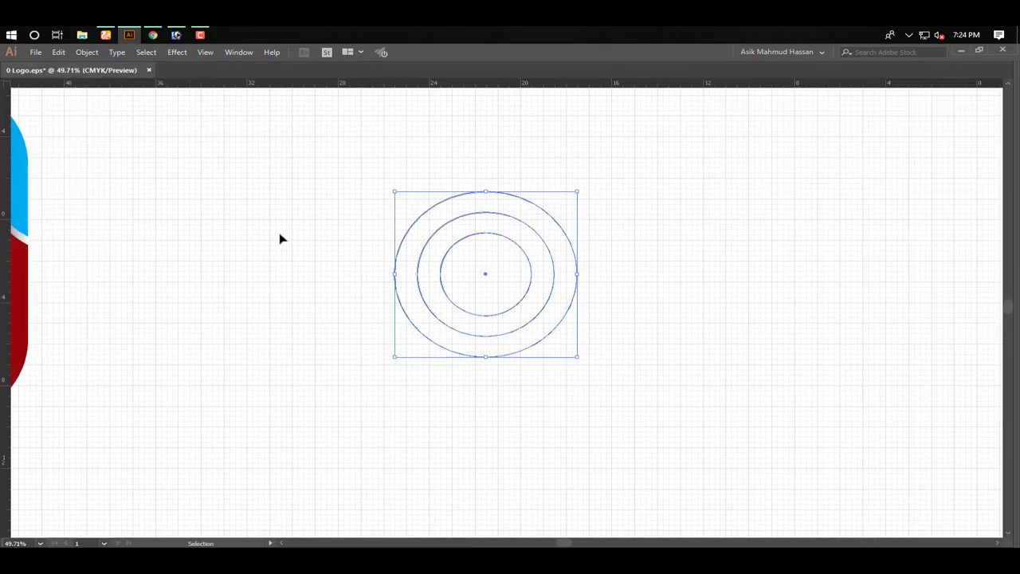
{"action": "key", "text": "ctrl+shift+b"}
{"action": "left_click_drag", "start_coordinate": [360, 164], "coordinate": [641, 420]}
{"action": "key", "text": "a"}
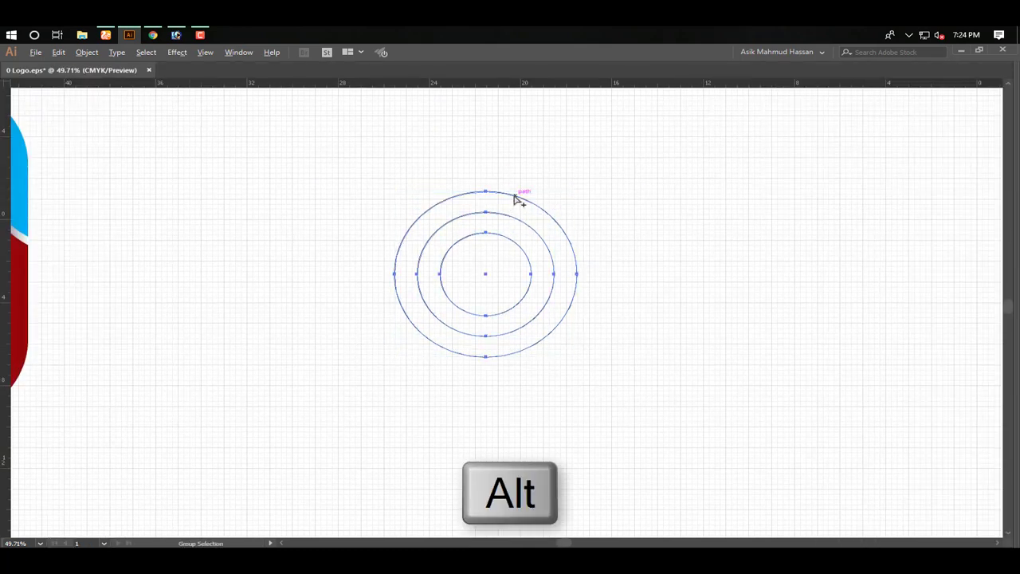
{"action": "left_click_drag", "start_coordinate": [513, 199], "coordinate": [514, 362]}
{"action": "left_click", "coordinate": [617, 371]}
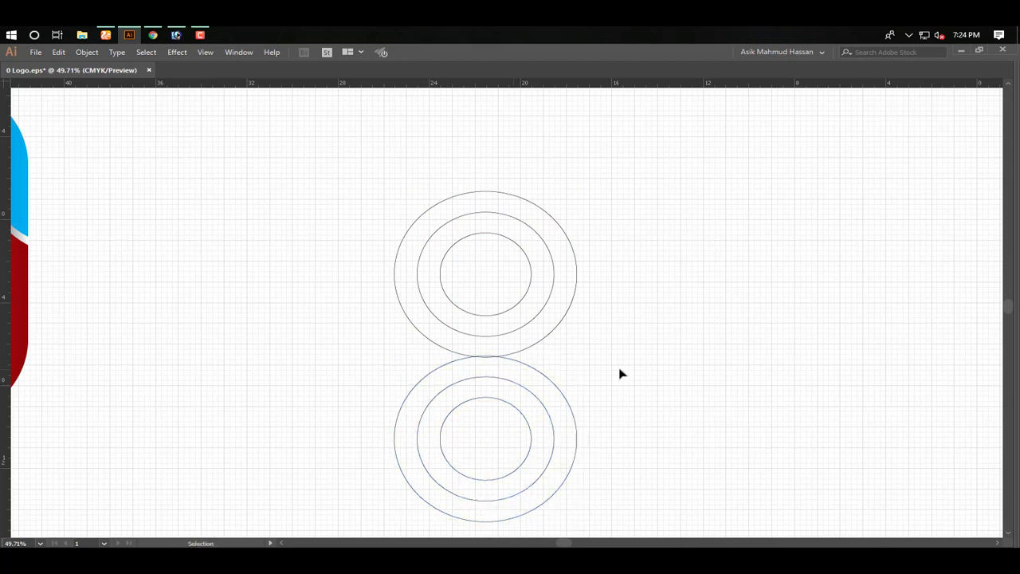
{"action": "key", "text": "ctrl+z"}
Duplicate the circle set downward again, inspect the contact point of the outer circles up close, and undo the copy
{"action": "left_click_drag", "start_coordinate": [627, 344], "coordinate": [590, 311]}
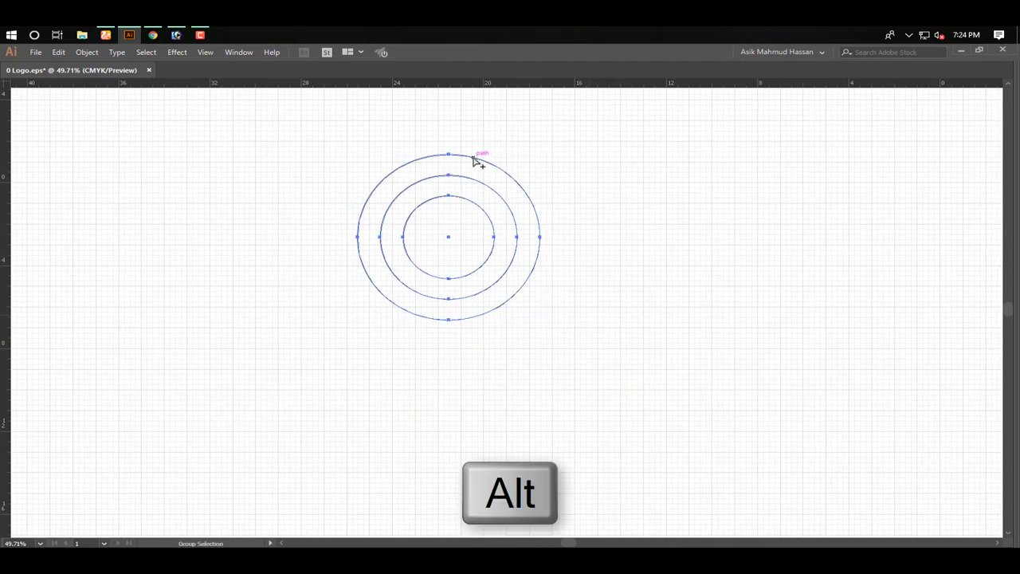
{"action": "left_click_drag", "start_coordinate": [473, 159], "coordinate": [483, 322]}
{"action": "left_click", "coordinate": [619, 312]}
{"action": "left_click_drag", "start_coordinate": [595, 329], "coordinate": [561, 294]}
{"action": "left_click_drag", "start_coordinate": [305, 245], "coordinate": [523, 325]}
{"action": "left_click_drag", "start_coordinate": [414, 283], "coordinate": [637, 408]}
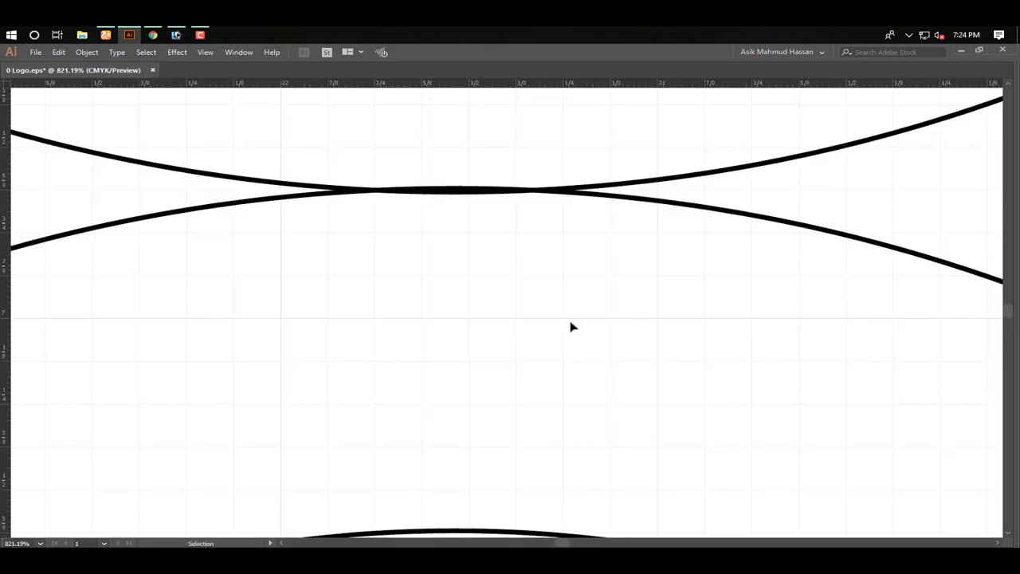
{"action": "key", "text": "ctrl+z"}
In outline view, duplicate the concentric circles straight down so the two outer circles touch exactly
{"action": "key", "text": "ctrl+1"}
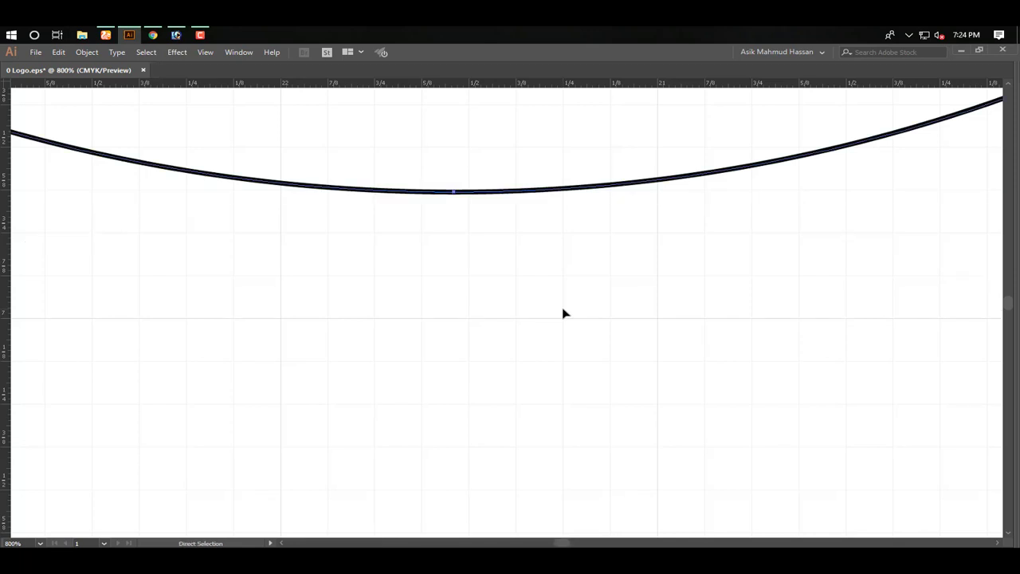
{"action": "key", "text": "ctrl+y"}
{"action": "key", "text": "v"}
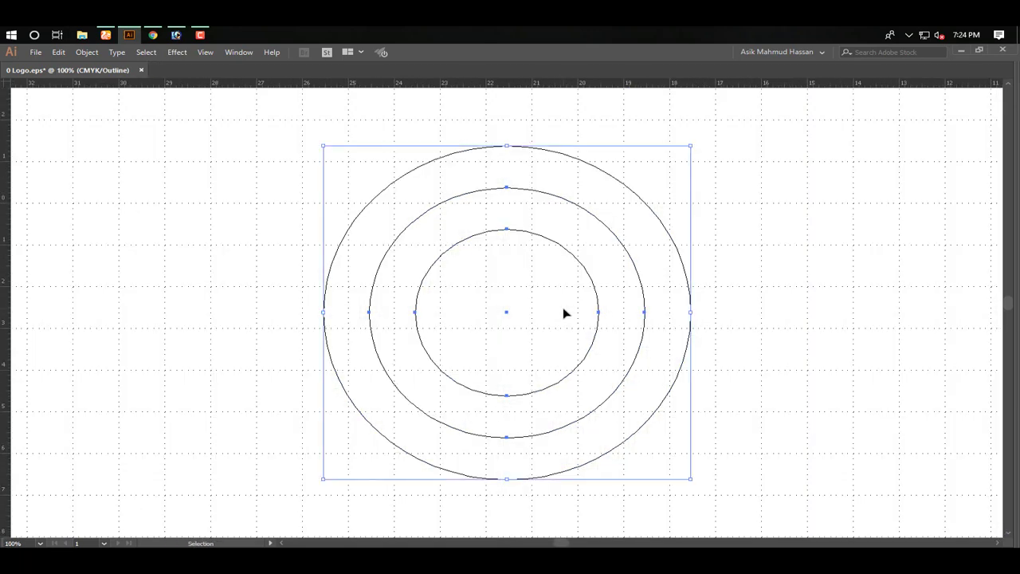
{"action": "scroll", "coordinate": [564, 312], "scroll_direction": "down", "scroll_amount": 1}
{"action": "left_click_drag", "start_coordinate": [505, 117], "coordinate": [507, 454]}
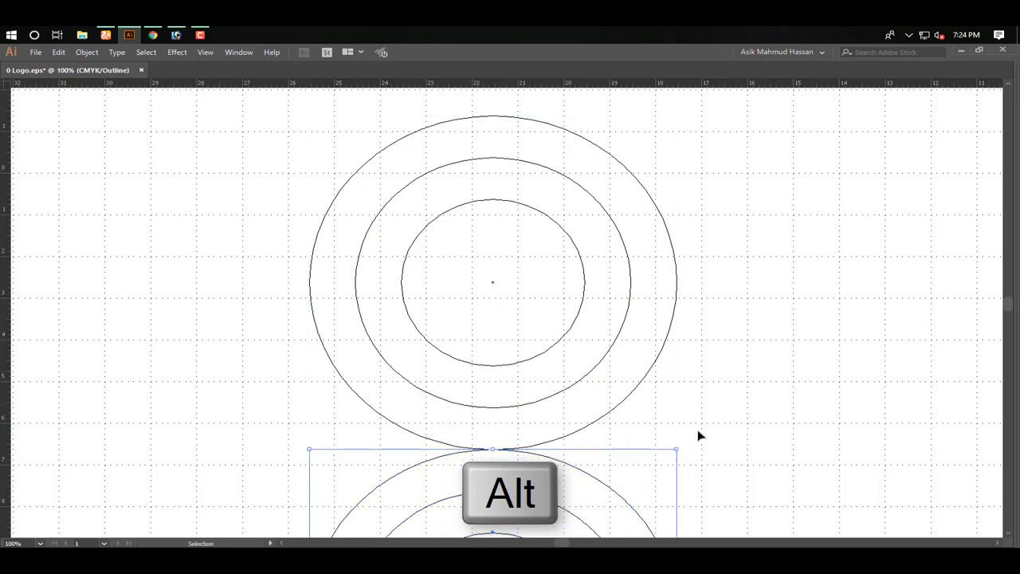
{"action": "left_click", "coordinate": [718, 415]}
{"action": "key", "text": "ctrl+minus"}
{"action": "key", "text": "ctrl+minus"}
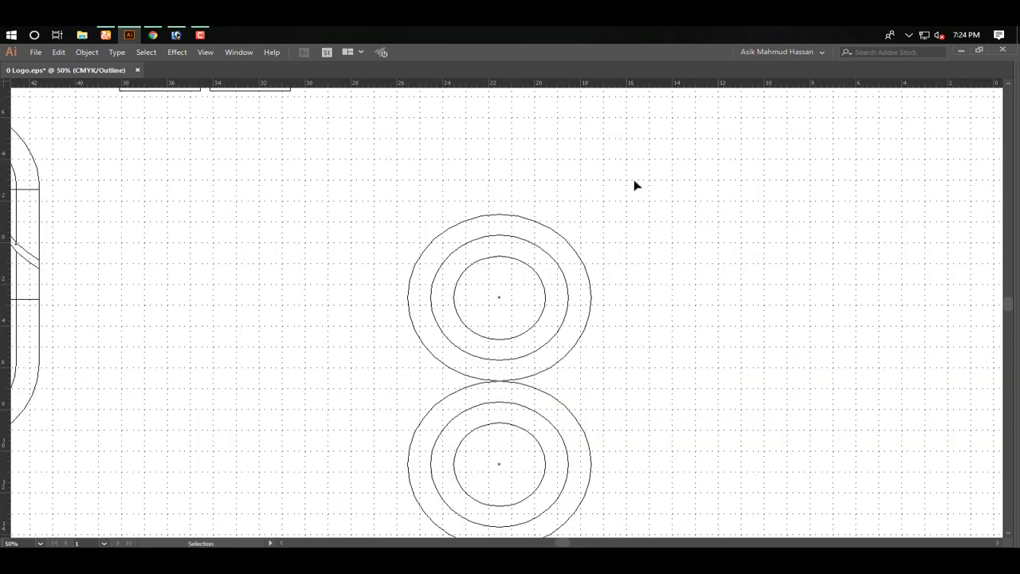
{"action": "left_click_drag", "start_coordinate": [637, 169], "coordinate": [374, 497]}
{"action": "left_click_drag", "start_coordinate": [600, 409], "coordinate": [590, 312]}
{"action": "left_click", "coordinate": [570, 272]}
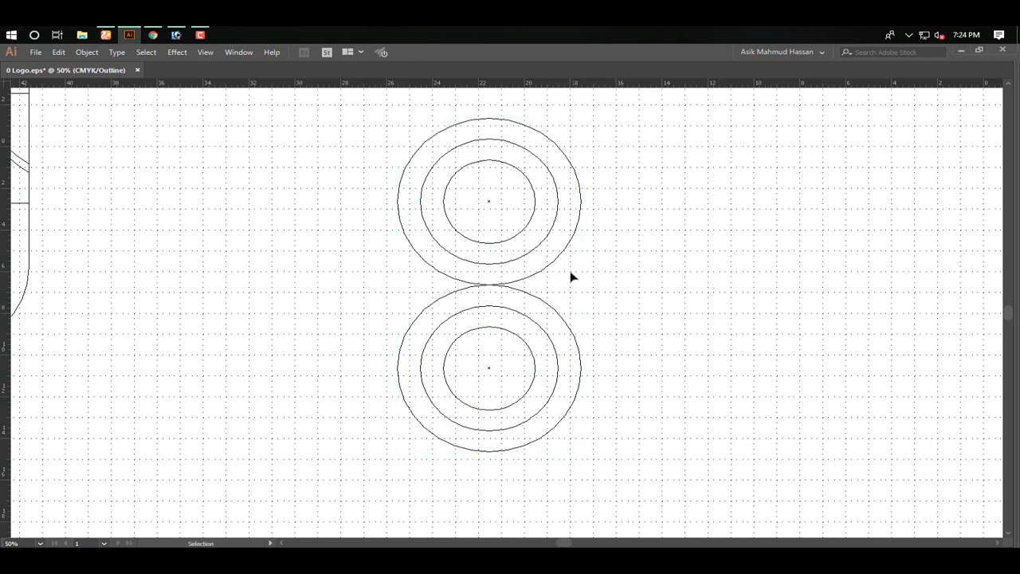
In preview mode, copy the upper outer circle to the right and the lower outer circle to the left, each touching its set's innermost circle
{"action": "left_click", "coordinate": [555, 260]}
{"action": "key", "text": "a"}
{"action": "key", "text": "ctrl+y"}
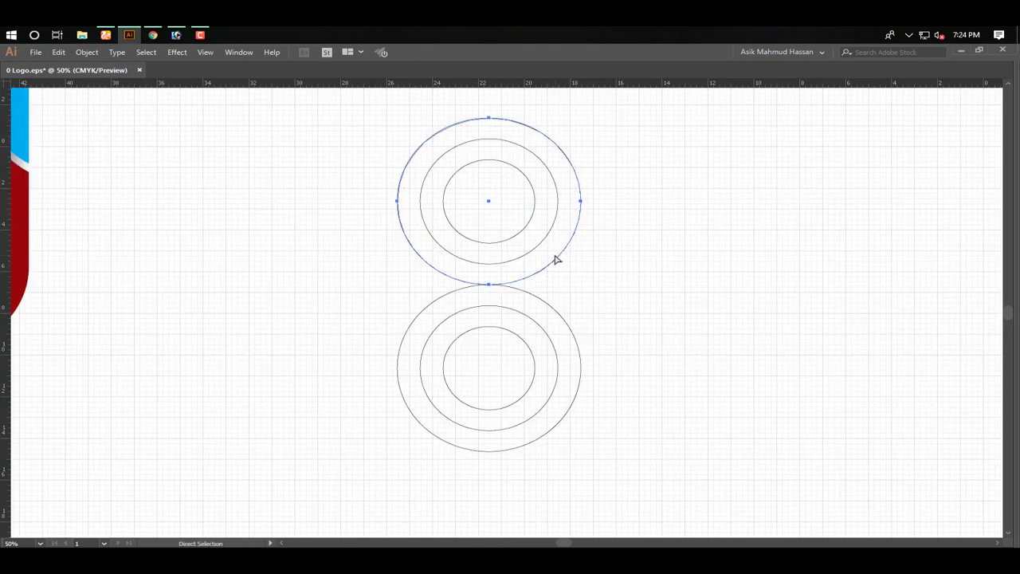
{"action": "key", "text": "v"}
{"action": "left_click_drag", "start_coordinate": [559, 260], "coordinate": [700, 267]}
{"action": "left_click_drag", "start_coordinate": [581, 369], "coordinate": [451, 374]}
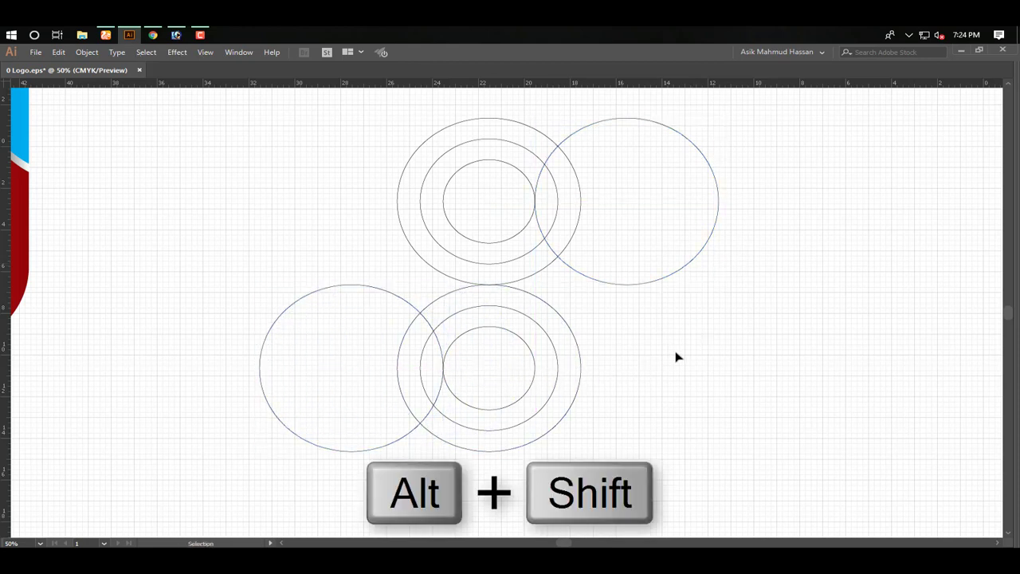
Delete the two outer-circle copies beside the concentric sets
{"action": "left_click_drag", "start_coordinate": [676, 342], "coordinate": [642, 203]}
{"action": "left_click_drag", "start_coordinate": [328, 266], "coordinate": [359, 383]}
{"action": "key", "text": "a"}
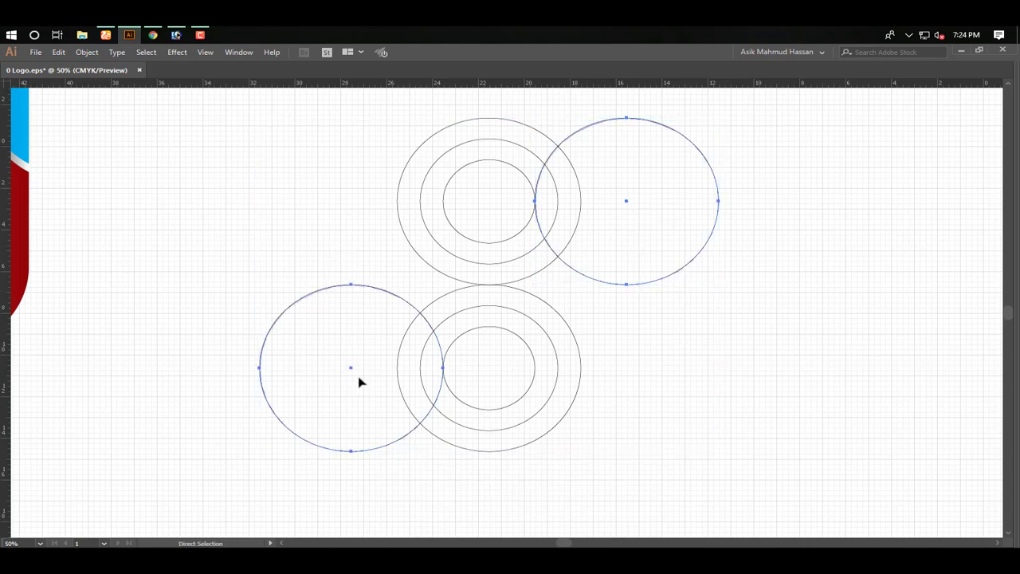
{"action": "key", "text": "Delete"}
{"action": "key", "text": "v"}
Activate the Rectangle tool and frame the two circle sets closely in the view
{"action": "key", "text": "Tab"}
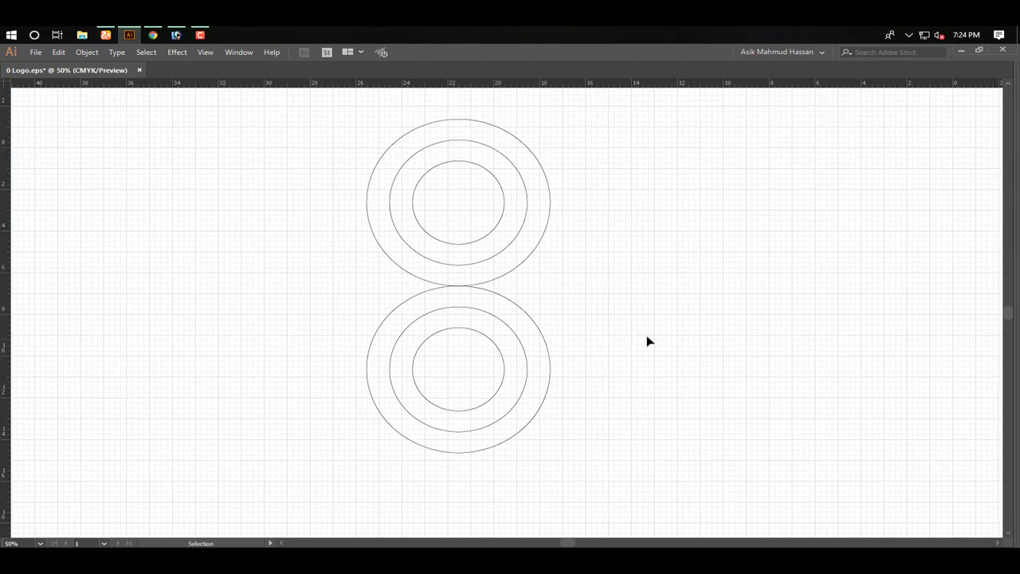
{"action": "left_click", "coordinate": [13, 163]}
{"action": "left_click_drag", "start_coordinate": [17, 163], "coordinate": [57, 164]}
{"action": "key", "text": "Tab"}
{"action": "key", "text": "ctrl+y"}
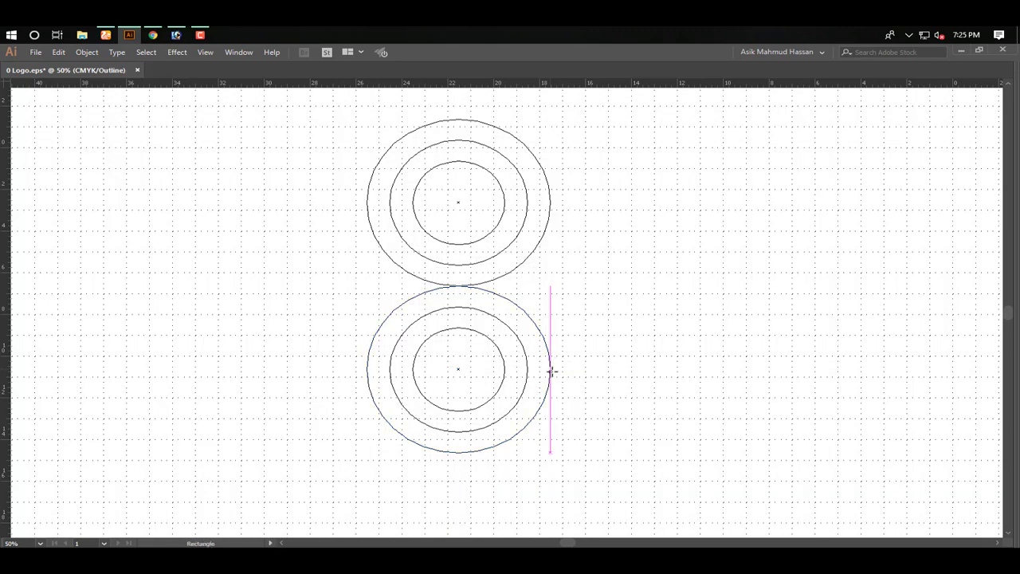
{"action": "key", "text": "z"}
{"action": "left_click_drag", "start_coordinate": [326, 119], "coordinate": [637, 437]}
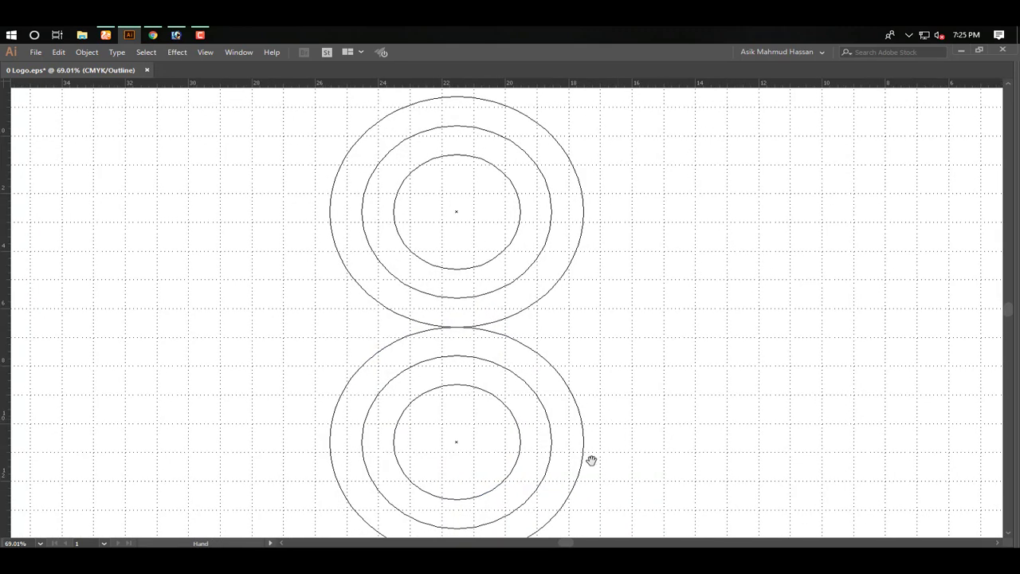
{"action": "key", "text": "m"}
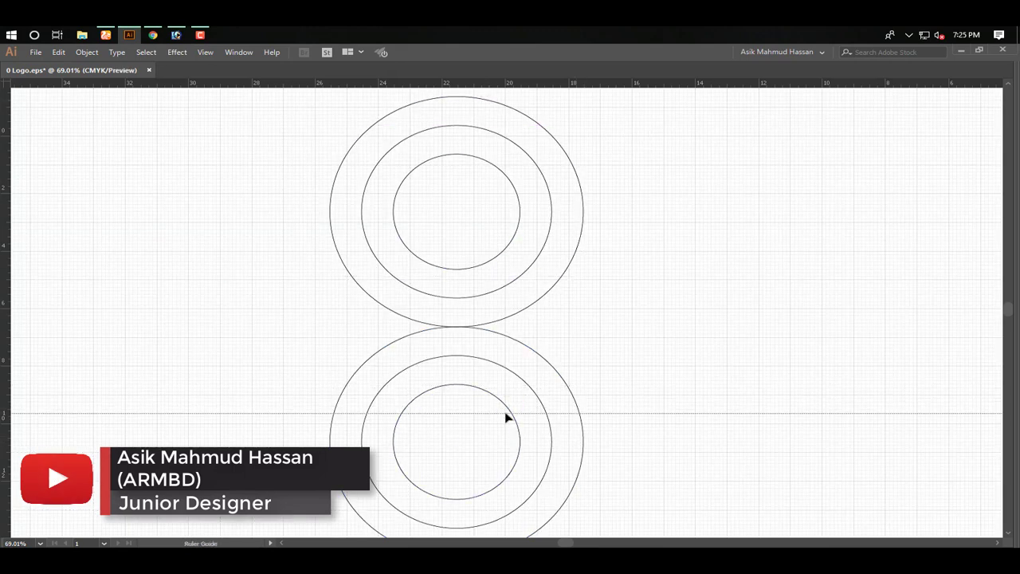
Place horizontal guides through the centres of the lower and upper circle sets
{"action": "left_click_drag", "start_coordinate": [607, 412], "coordinate": [355, 470]}
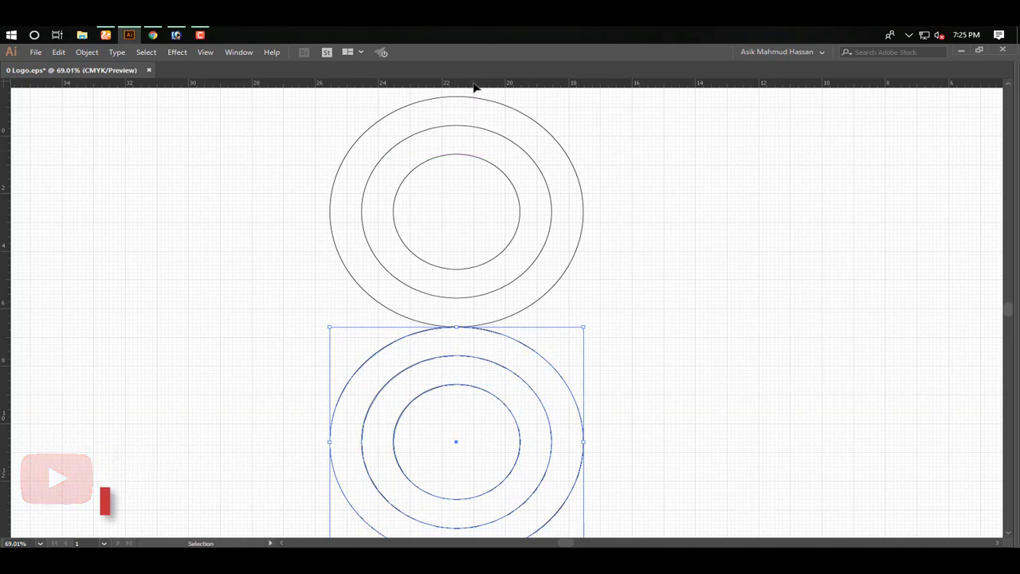
{"action": "left_click_drag", "start_coordinate": [476, 84], "coordinate": [332, 441]}
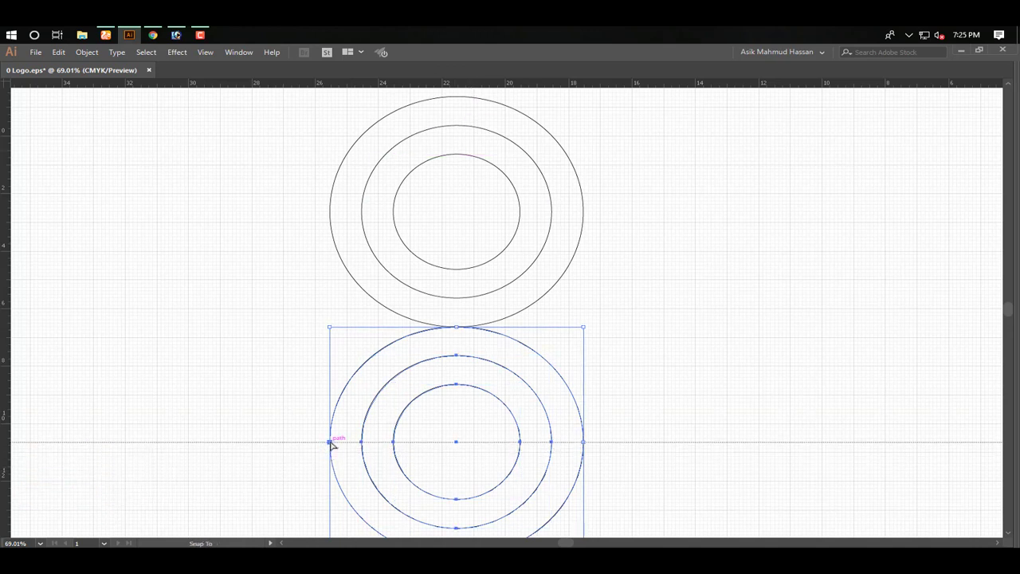
{"action": "left_click", "coordinate": [460, 317]}
{"action": "left_click", "coordinate": [453, 126]}
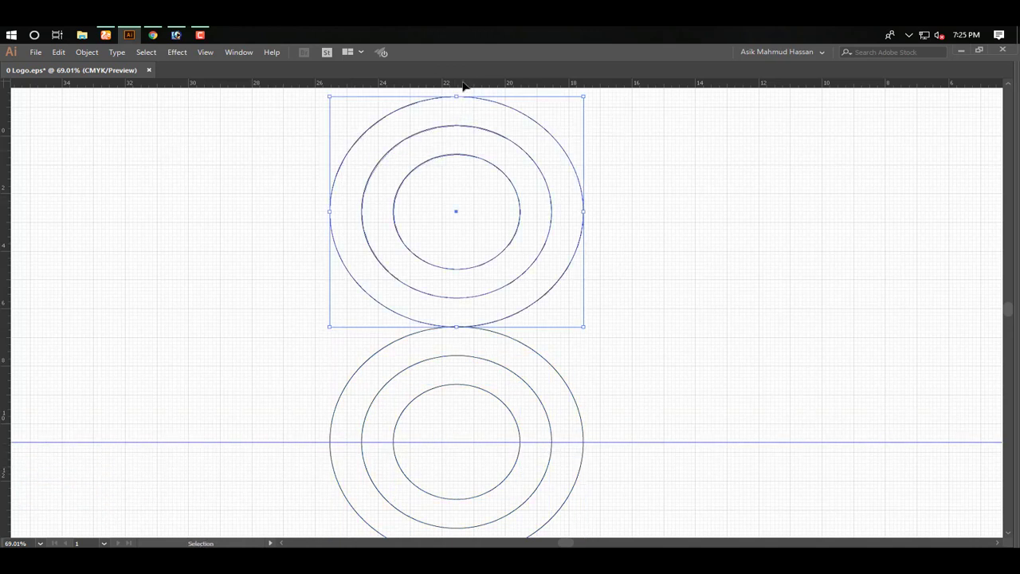
{"action": "left_click_drag", "start_coordinate": [464, 85], "coordinate": [455, 214]}
Draw an 8 in by 8 in rectangle between the two guides, spanning the full width of the outer circles
{"action": "key", "text": "m"}
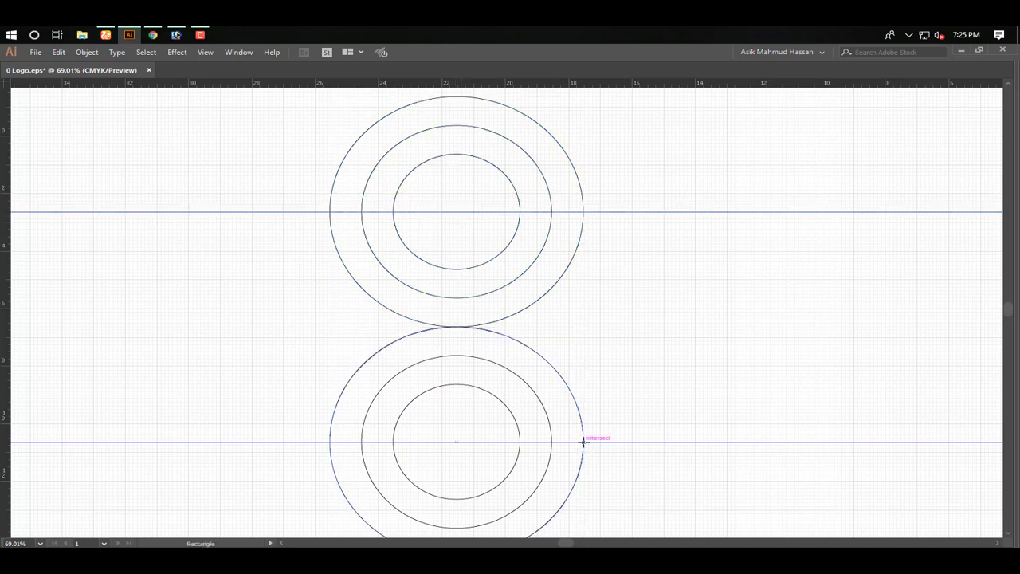
{"action": "left_click_drag", "start_coordinate": [582, 442], "coordinate": [329, 211]}
{"action": "key", "text": "v"}
{"action": "left_click", "coordinate": [713, 306]}
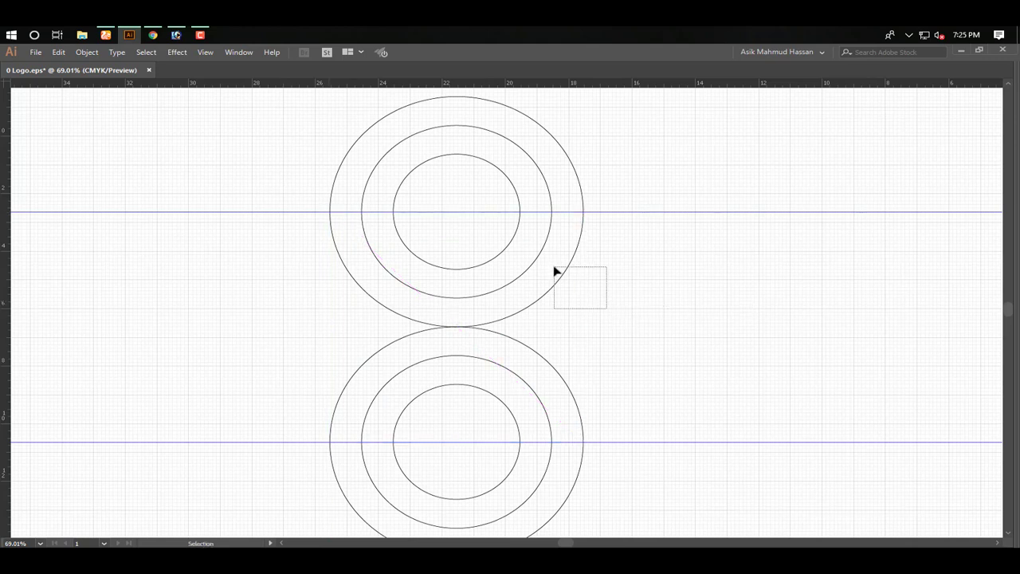
Apply a black stroke to the rectangle between the guides, and leave the rectangle selected
{"action": "left_click_drag", "start_coordinate": [553, 268], "coordinate": [554, 268]}
{"action": "key", "text": "m"}
{"action": "key", "text": "Tab"}
{"action": "key", "text": "v"}
{"action": "key", "text": "Tab"}
{"action": "left_click", "coordinate": [633, 315]}
{"action": "left_click_drag", "start_coordinate": [566, 328], "coordinate": [558, 330]}
{"action": "key", "text": "Tab"}
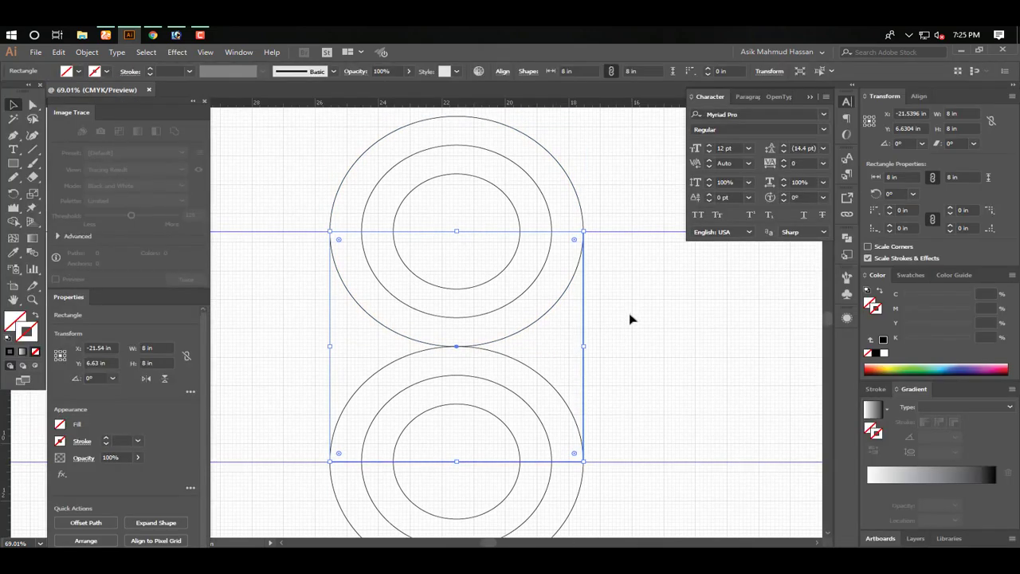
{"action": "left_click", "coordinate": [881, 341]}
{"action": "left_click", "coordinate": [690, 337]}
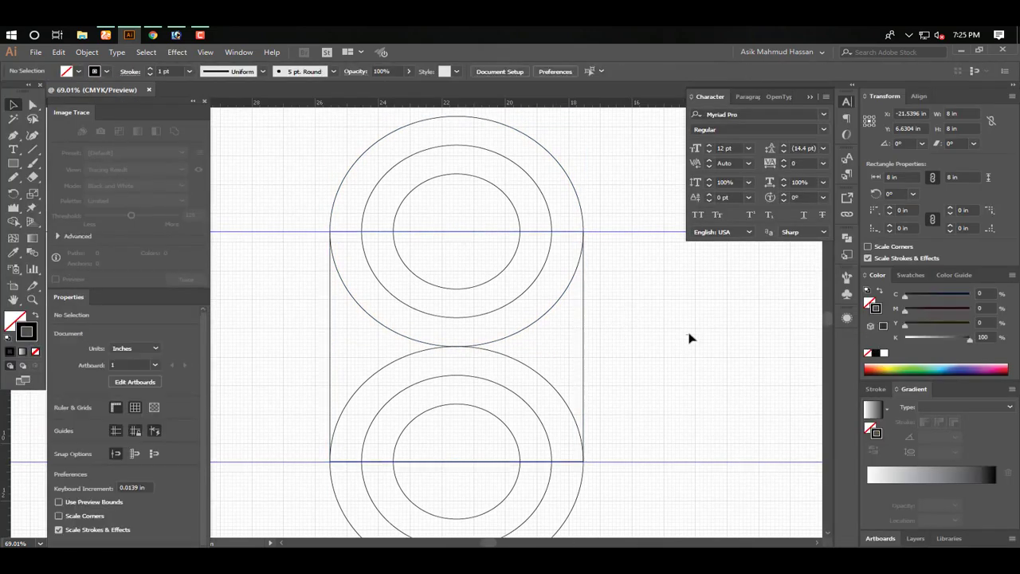
{"action": "left_click", "coordinate": [582, 304]}
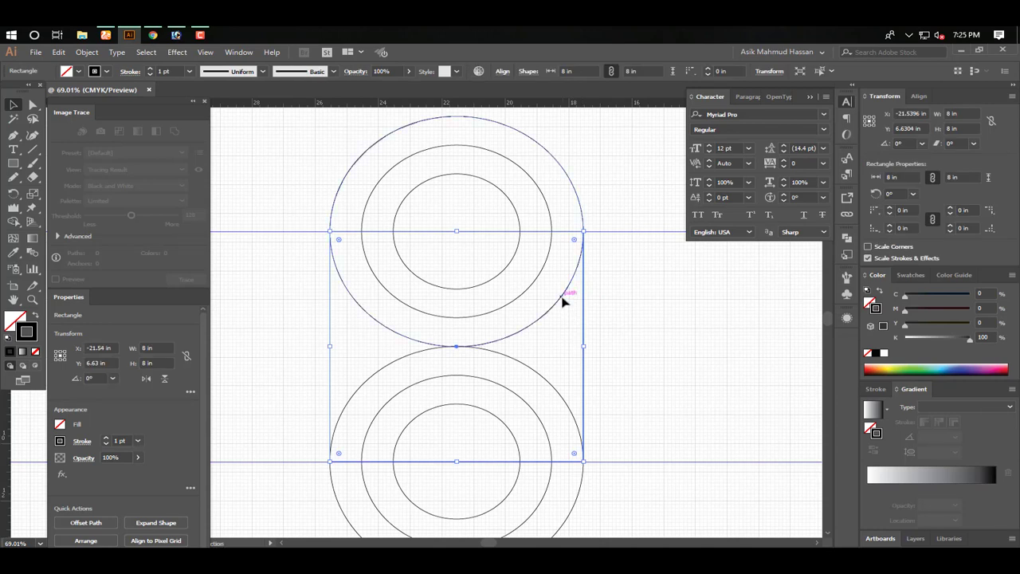
Unite the rectangle with the upper and lower outer circles into one rounded shape, and deselect it
{"action": "left_click", "coordinate": [562, 301], "text": "shift"}
{"action": "left_click", "coordinate": [555, 390], "text": "shift"}
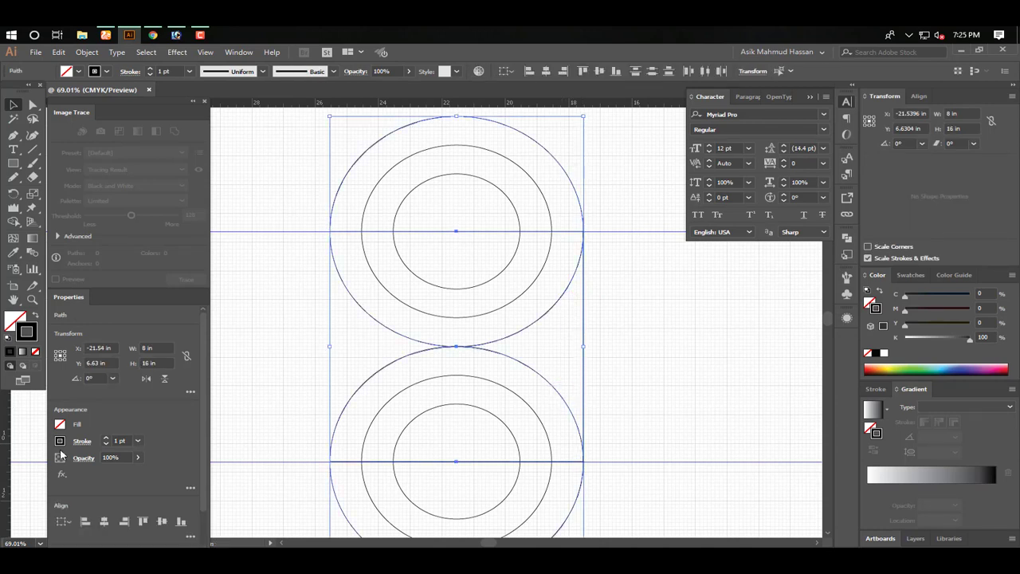
{"action": "scroll", "coordinate": [107, 515], "scroll_direction": "down", "scroll_amount": 2}
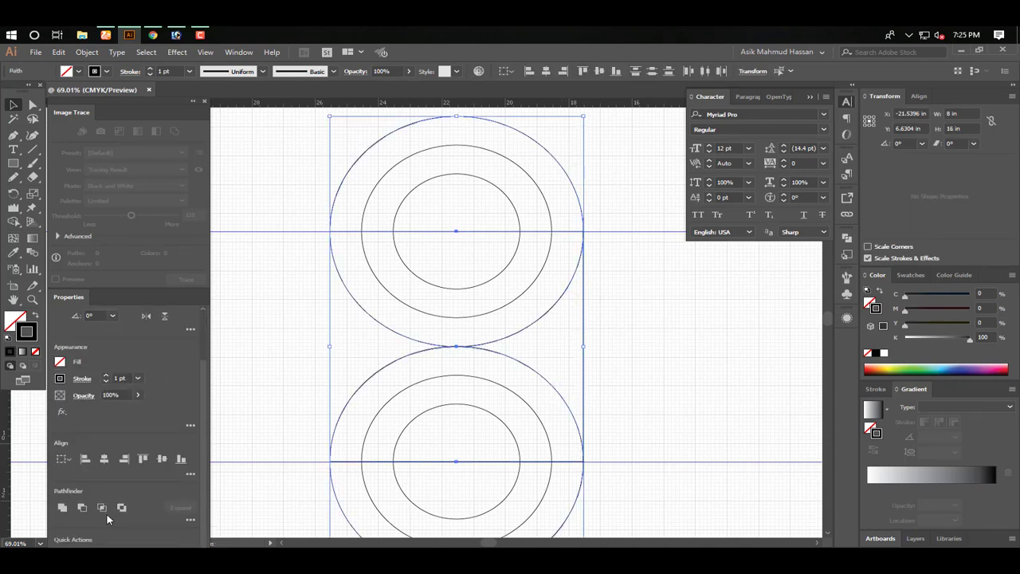
{"action": "left_click", "coordinate": [64, 510]}
{"action": "key", "text": "Tab"}
{"action": "left_click", "coordinate": [528, 313]}
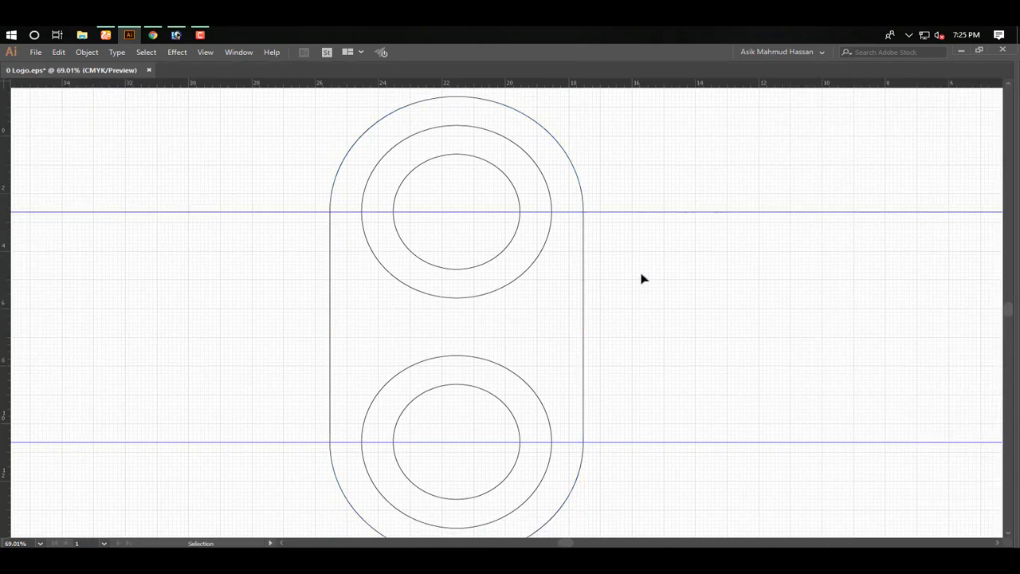
Draw a 6 in wide rectangle between the two guides, spanning the full width of the middle circles
{"action": "left_click_drag", "start_coordinate": [655, 392], "coordinate": [618, 353]}
{"action": "key", "text": "Tab"}
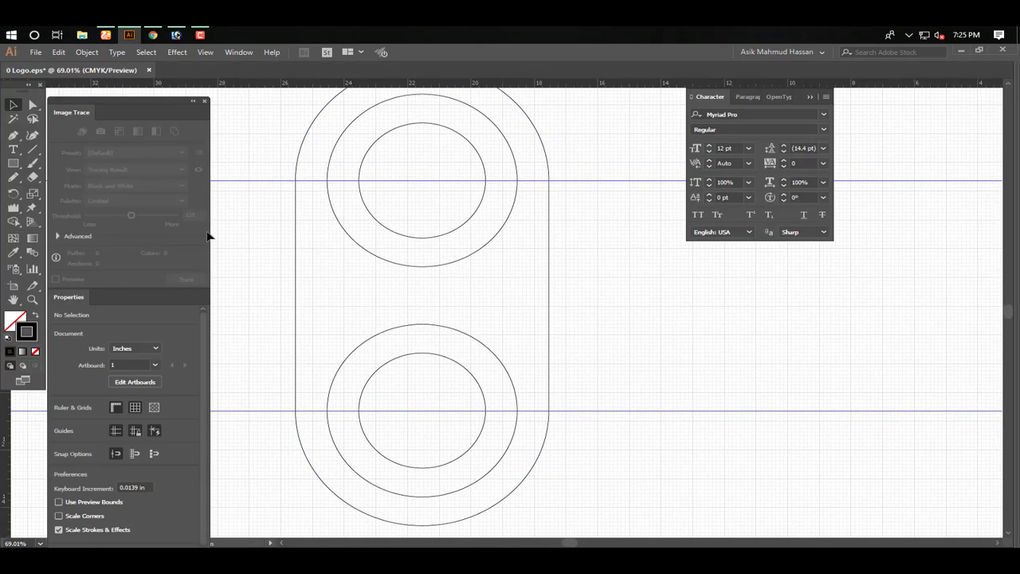
{"action": "left_click", "coordinate": [12, 163]}
{"action": "key", "text": "Tab"}
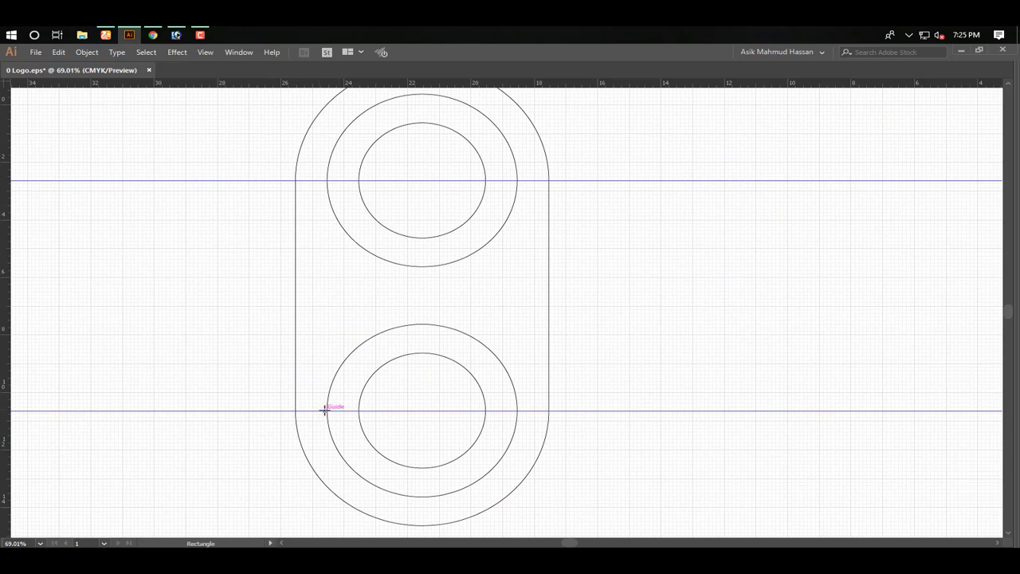
{"action": "left_click_drag", "start_coordinate": [326, 410], "coordinate": [516, 181]}
{"action": "key", "text": "v"}
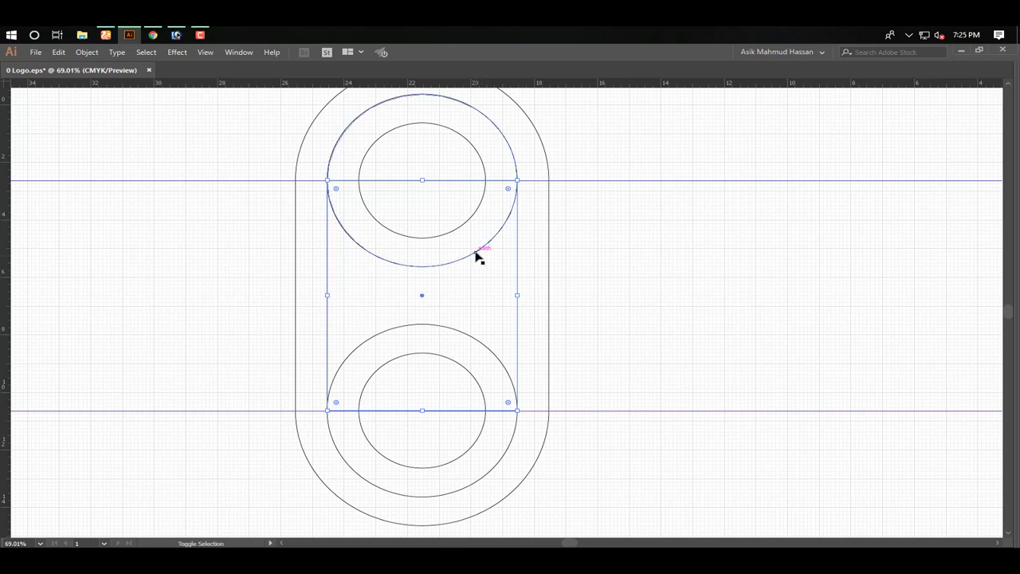
Unite the 6 in wide rectangle with the upper and lower middle circles into one rounded shape
{"action": "left_click", "coordinate": [478, 257], "text": "shift"}
{"action": "left_click", "coordinate": [495, 357], "text": "shift"}
{"action": "key", "text": "Tab"}
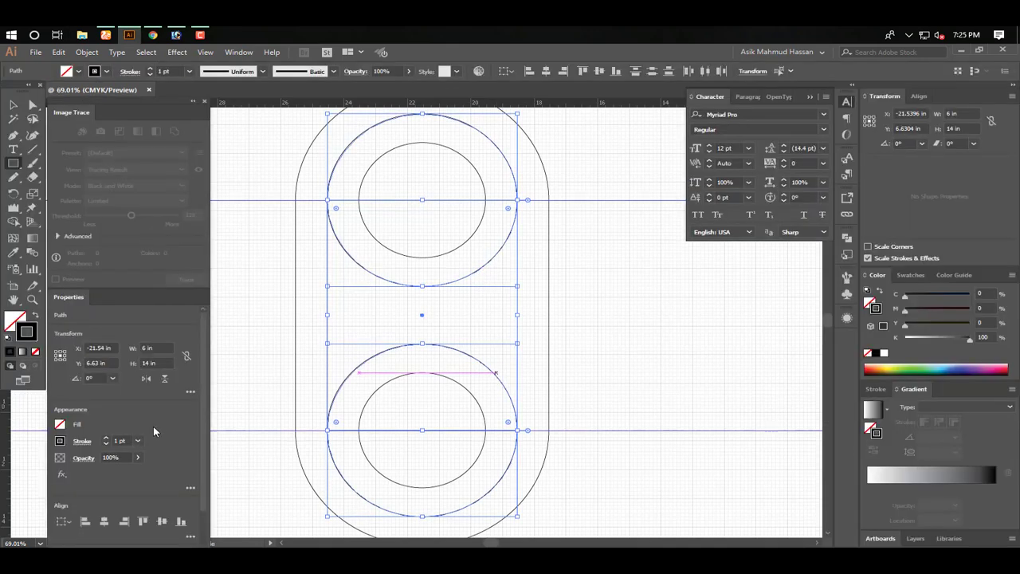
{"action": "scroll", "coordinate": [75, 525], "scroll_direction": "down", "scroll_amount": 3}
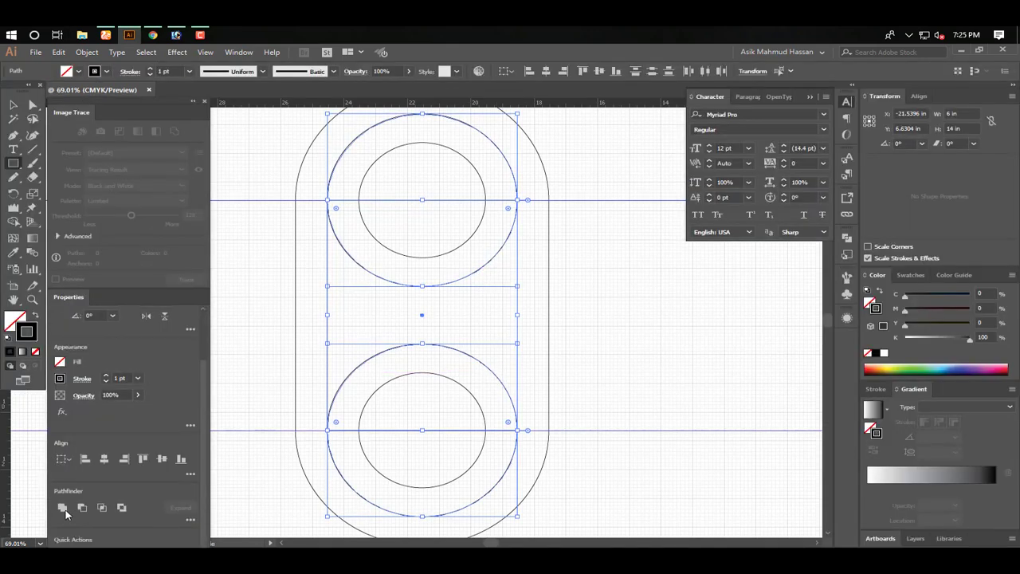
{"action": "left_click", "coordinate": [62, 512]}
{"action": "key", "text": "Tab"}
{"action": "left_click", "coordinate": [477, 260]}
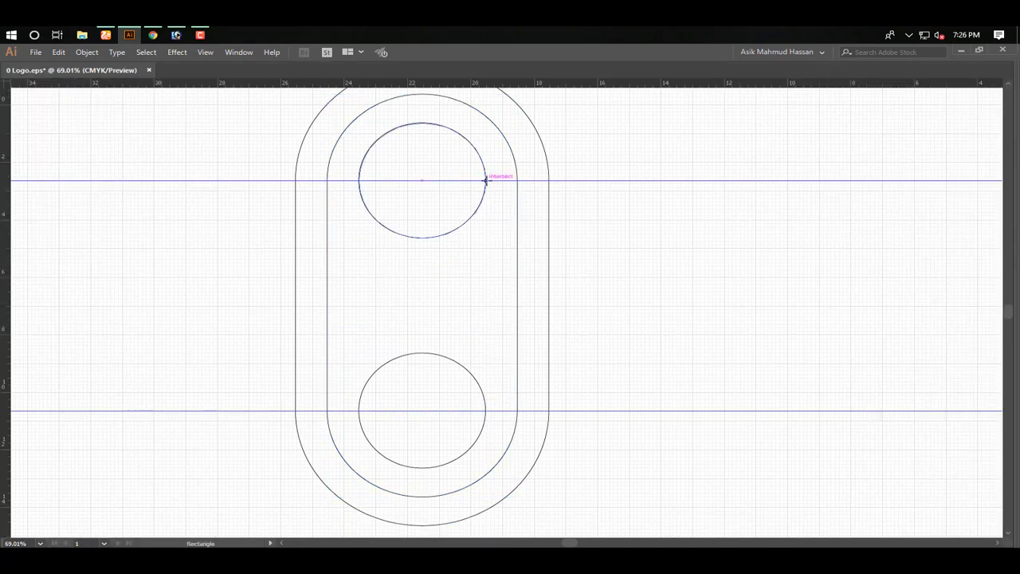
Draw a 4 in wide rectangle between the guides across the innermost circles, and unite it with both circles
{"action": "left_click_drag", "start_coordinate": [485, 180], "coordinate": [358, 411]}
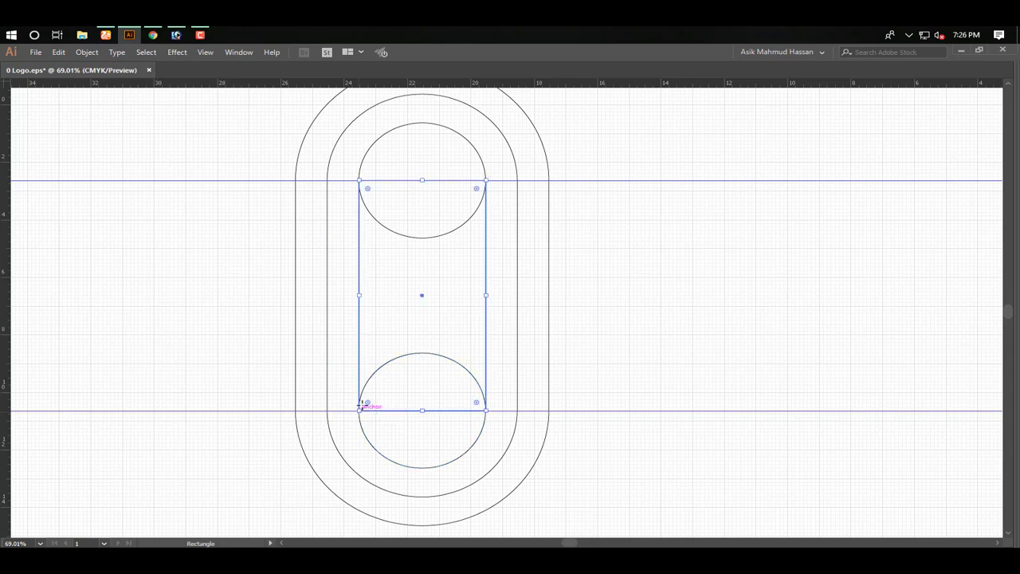
{"action": "left_click", "coordinate": [455, 229]}
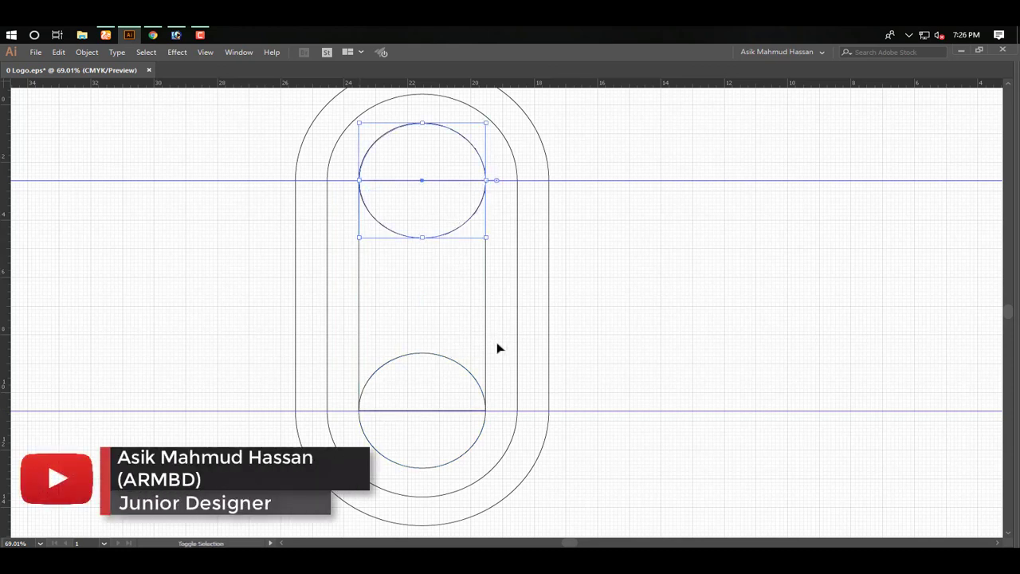
{"action": "left_click_drag", "start_coordinate": [498, 348], "coordinate": [367, 381]}
{"action": "key", "text": "Tab"}
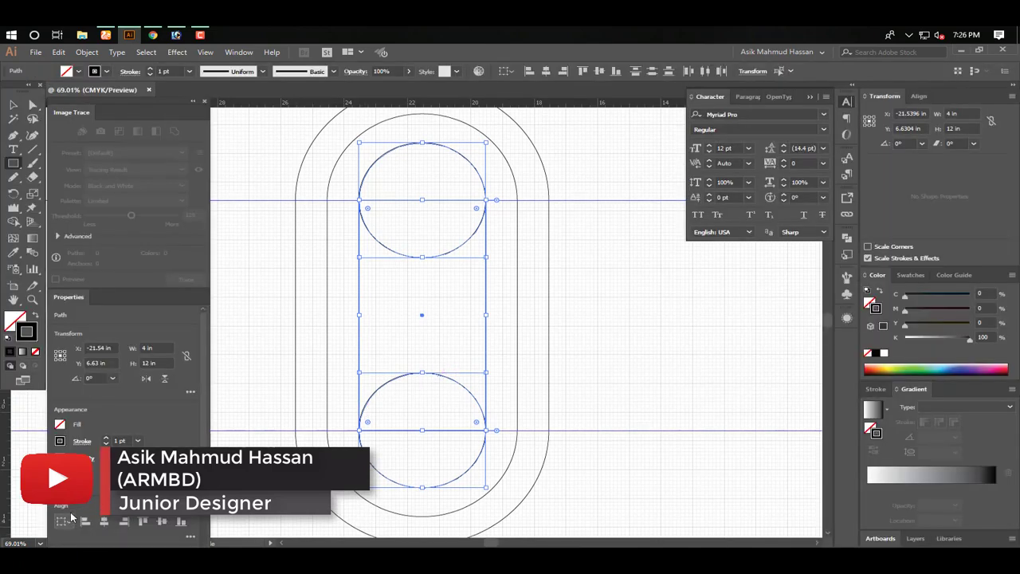
{"action": "left_click", "coordinate": [67, 508]}
{"action": "key", "text": "Tab"}
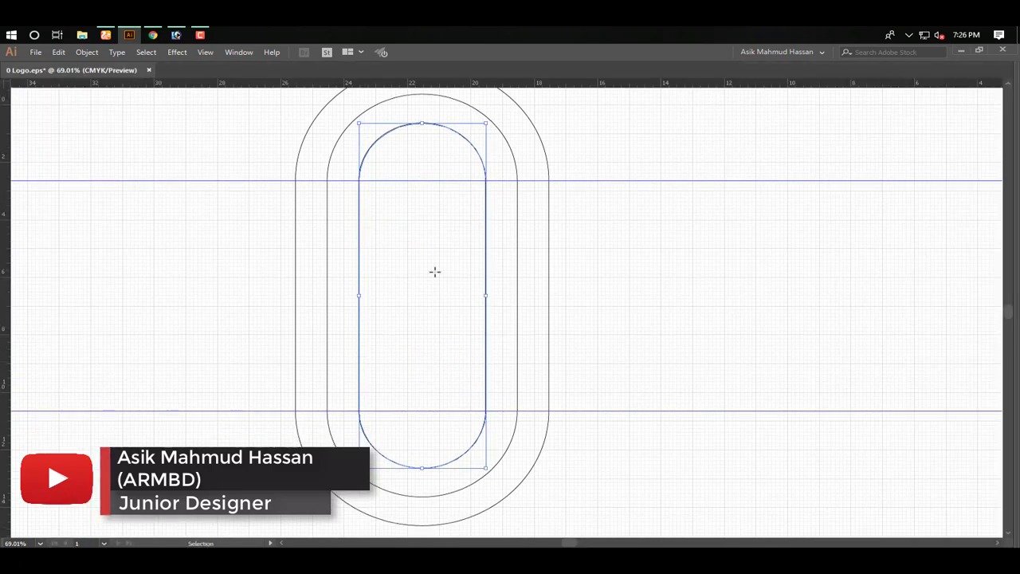
Deselect the innermost rounded shape and delete both horizontal guides
{"action": "key", "text": "m"}
{"action": "key", "text": "Tab"}
{"action": "left_click", "coordinate": [13, 105]}
{"action": "key", "text": "Tab"}
{"action": "key", "text": "a"}
{"action": "left_click", "coordinate": [190, 251]}
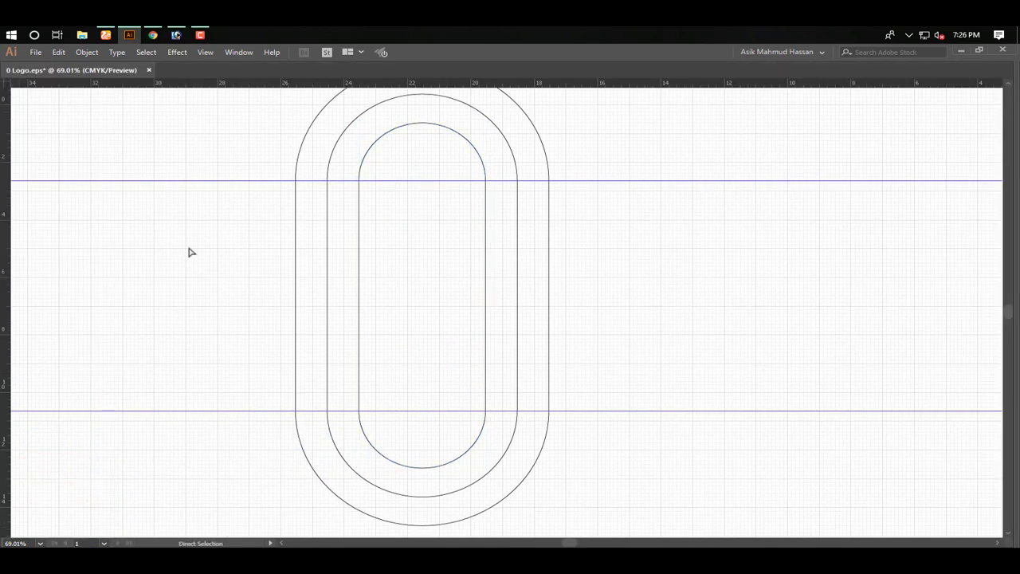
{"action": "key", "text": "v"}
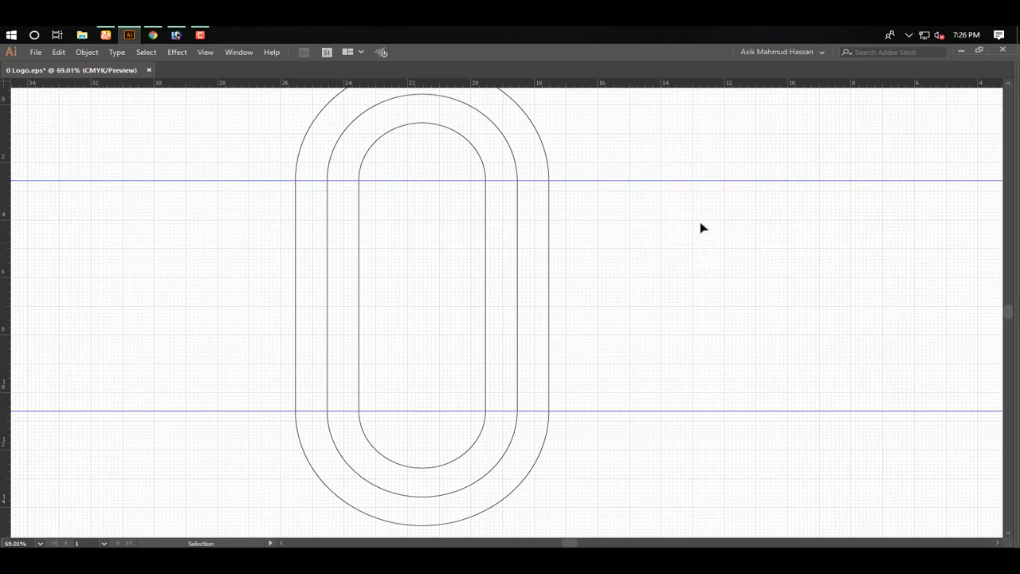
{"action": "key", "text": "Delete"}
{"action": "left_click_drag", "start_coordinate": [678, 381], "coordinate": [686, 465]}
{"action": "key", "text": "Delete"}
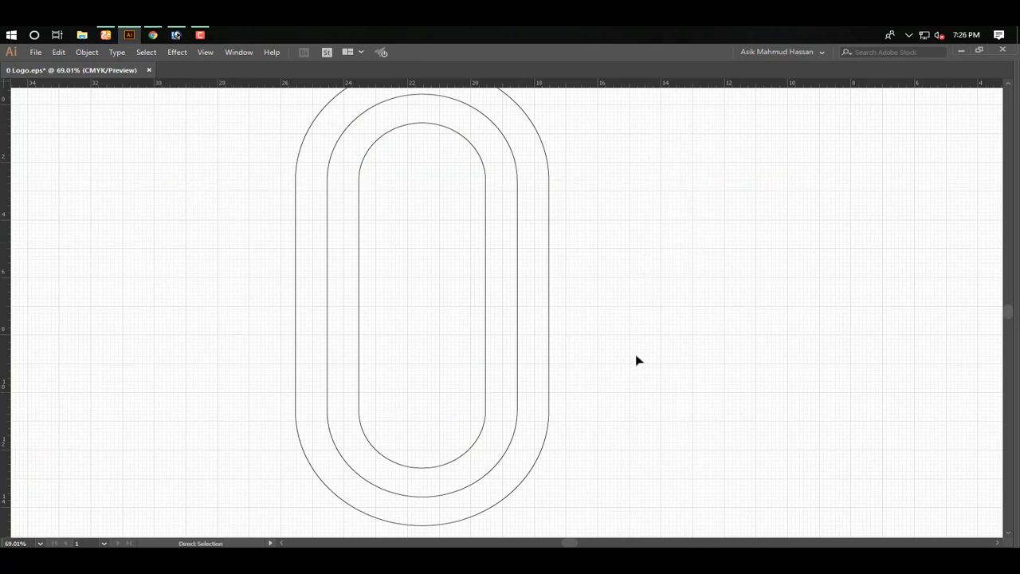
Divide the three nested rounded shapes with Shape Builder into an outer and an inner ring, remove the central area, and deselect
{"action": "key", "text": "ctrl+minus"}
{"action": "key", "text": "ctrl+minus"}
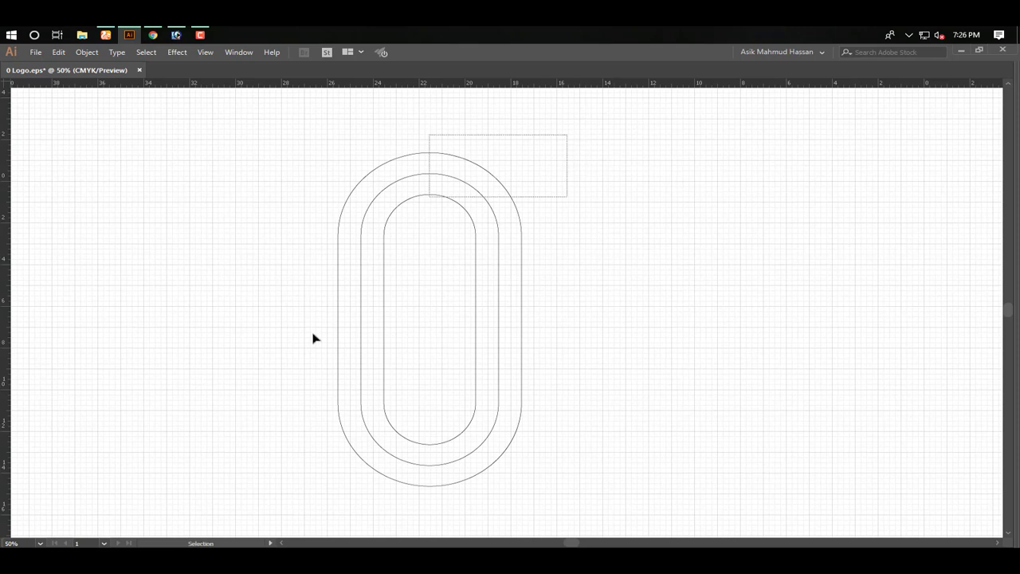
{"action": "left_click_drag", "start_coordinate": [313, 338], "coordinate": [260, 505]}
{"action": "key", "text": "Tab"}
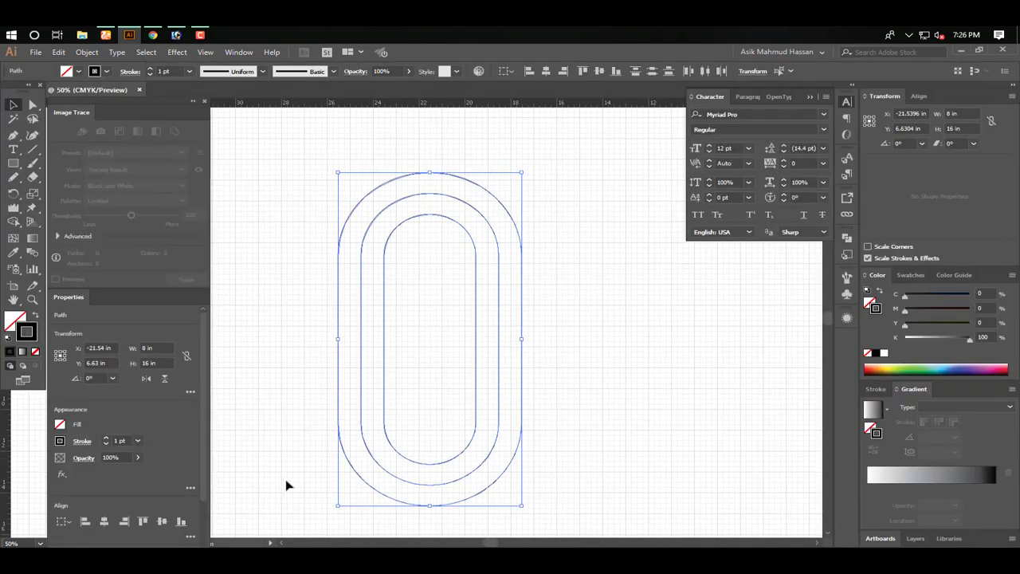
{"action": "left_click", "coordinate": [13, 221]}
{"action": "key", "text": "Tab"}
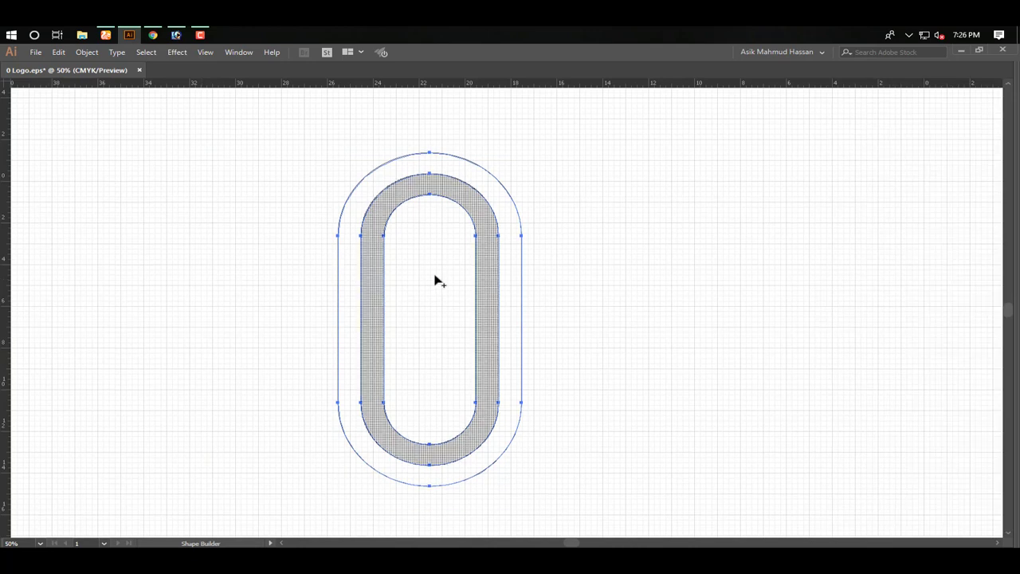
{"action": "left_click", "coordinate": [402, 174]}
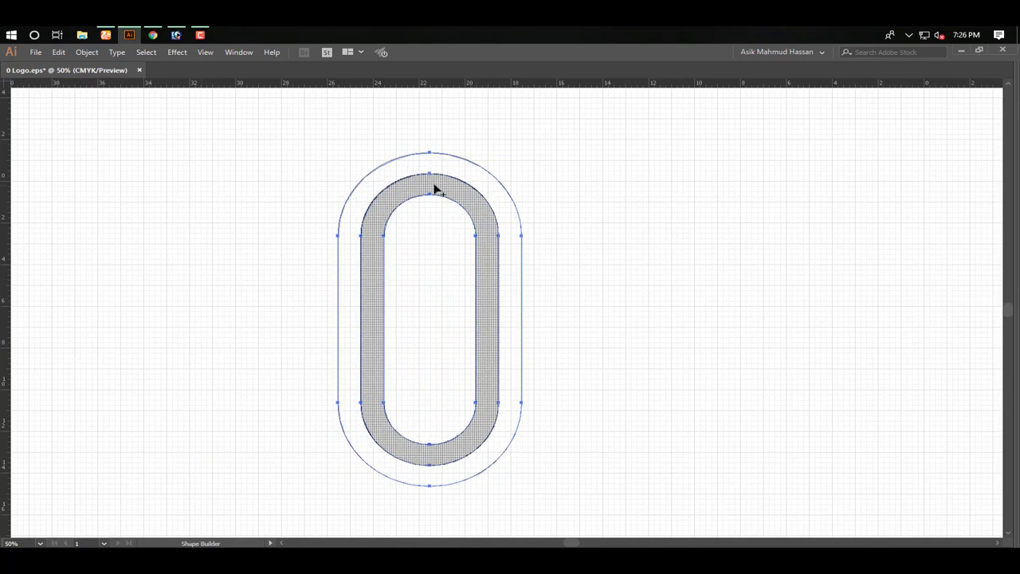
{"action": "left_click", "coordinate": [428, 256], "text": "alt"}
{"action": "key", "text": "Tab"}
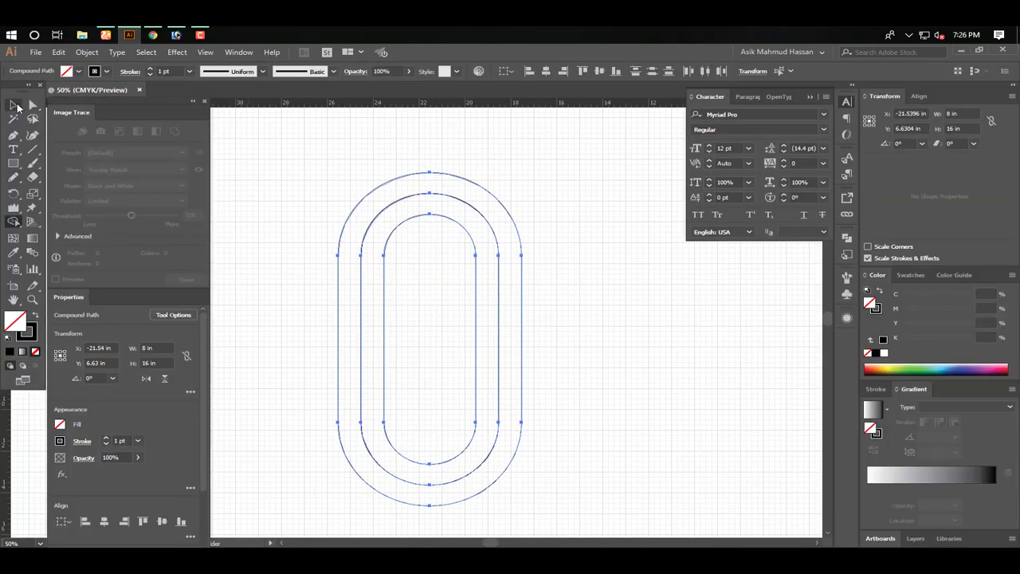
{"action": "left_click", "coordinate": [17, 106]}
{"action": "key", "text": "Tab"}
{"action": "left_click", "coordinate": [206, 236]}
Try moving and deleting the inner and outer rings, and undo these changes
{"action": "left_click_drag", "start_coordinate": [434, 196], "coordinate": [438, 245]}
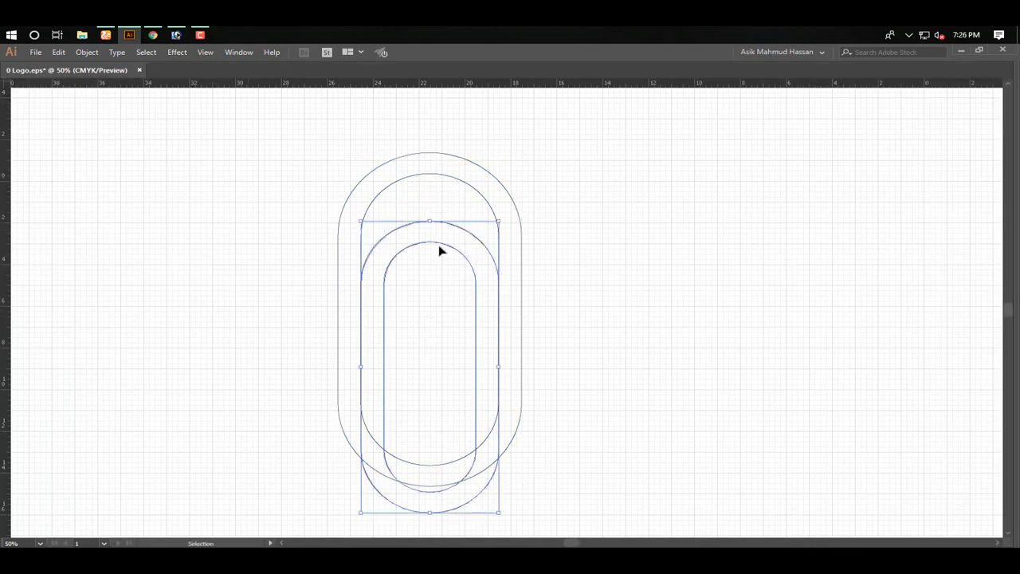
{"action": "key", "text": "ctrl+z"}
{"action": "key", "text": "Delete"}
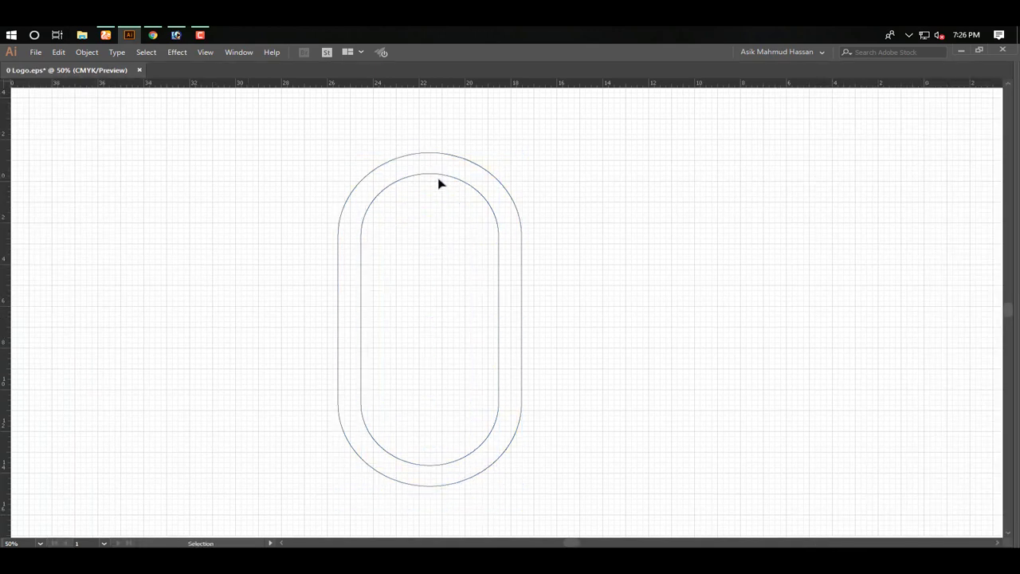
{"action": "left_click_drag", "start_coordinate": [439, 184], "coordinate": [443, 244]}
{"action": "key", "text": "ctrl+z"}
{"action": "key", "text": "Delete"}
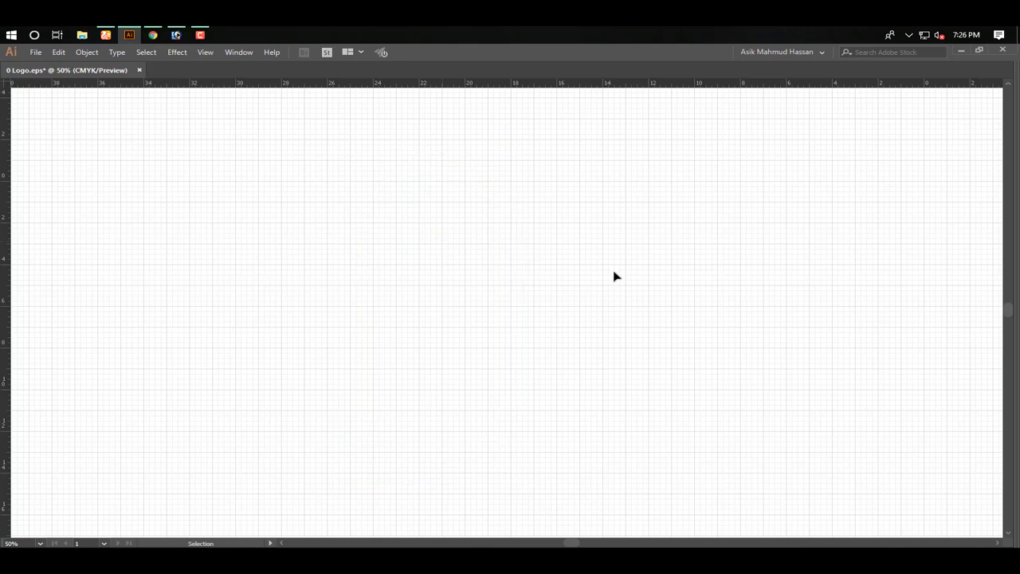
{"action": "key", "text": "ctrl+z"}
{"action": "left_click", "coordinate": [605, 370]}
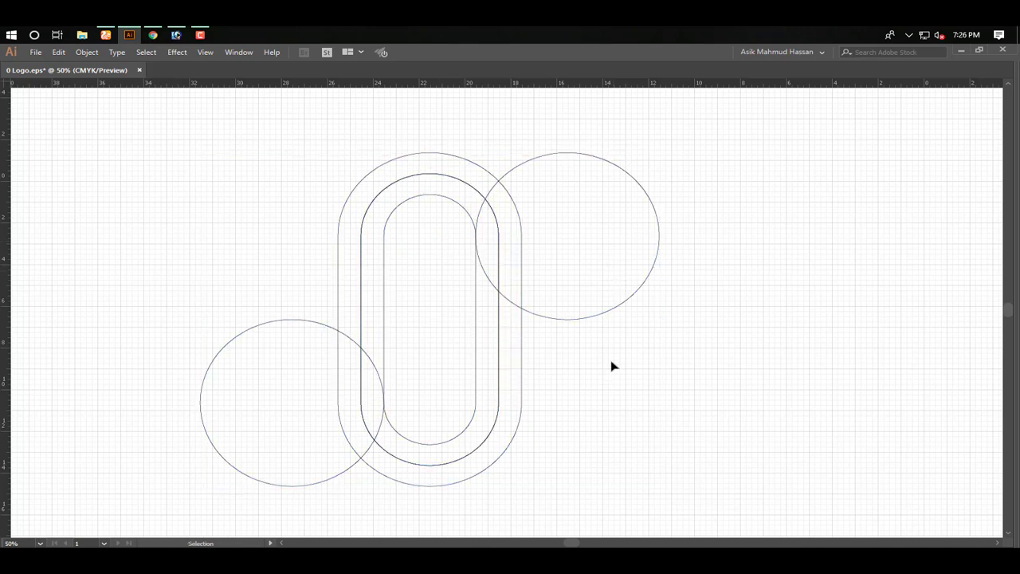
Delete the two large circles beside the rings and undo the deletion
{"action": "left_click", "coordinate": [578, 235], "text": "shift"}
{"action": "left_click", "coordinate": [294, 404], "text": "shift"}
{"action": "key", "text": "a"}
{"action": "key", "text": "v"}
{"action": "key", "text": "Delete"}
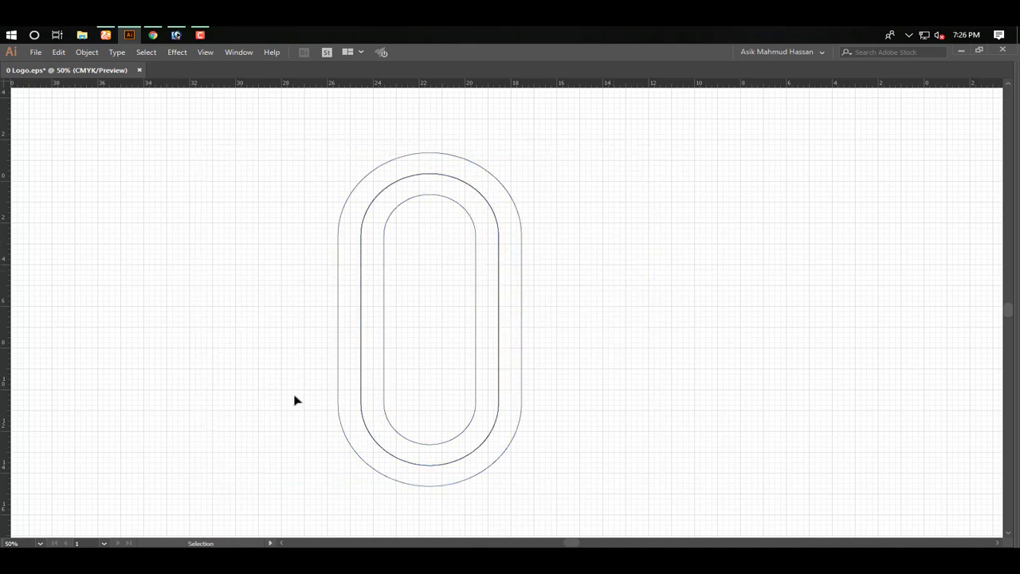
{"action": "key", "text": "z"}
{"action": "left_click_drag", "start_coordinate": [262, 157], "coordinate": [597, 453]}
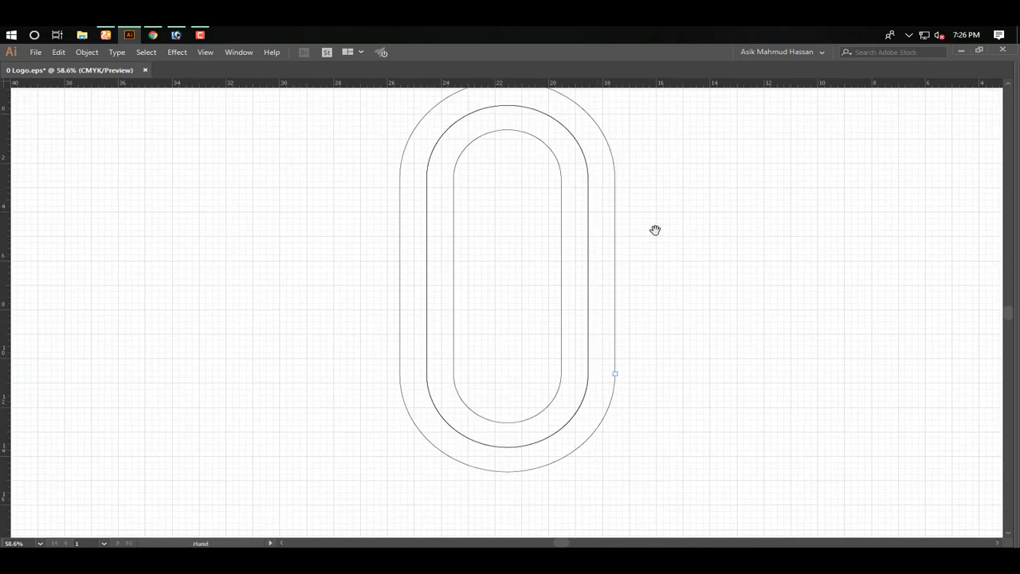
{"action": "left_click_drag", "start_coordinate": [656, 230], "coordinate": [625, 271]}
{"action": "key", "text": "ctrl+z"}
Delete the upper and lower large circles that overlap the rings
{"action": "left_click", "coordinate": [590, 280]}
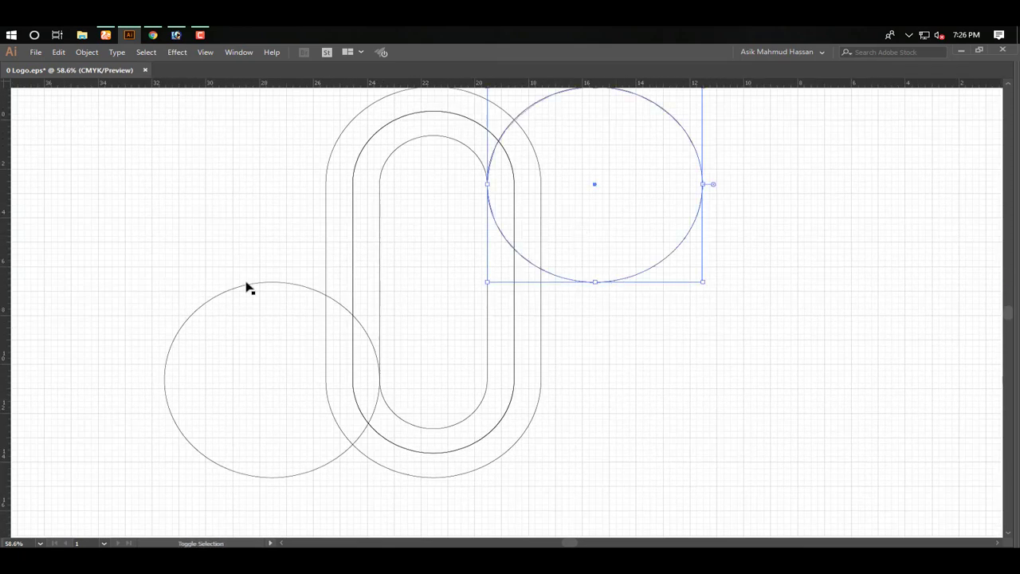
{"action": "left_click", "coordinate": [251, 284], "text": "shift"}
{"action": "key", "text": "a"}
{"action": "key", "text": "v"}
{"action": "key", "text": "Delete"}
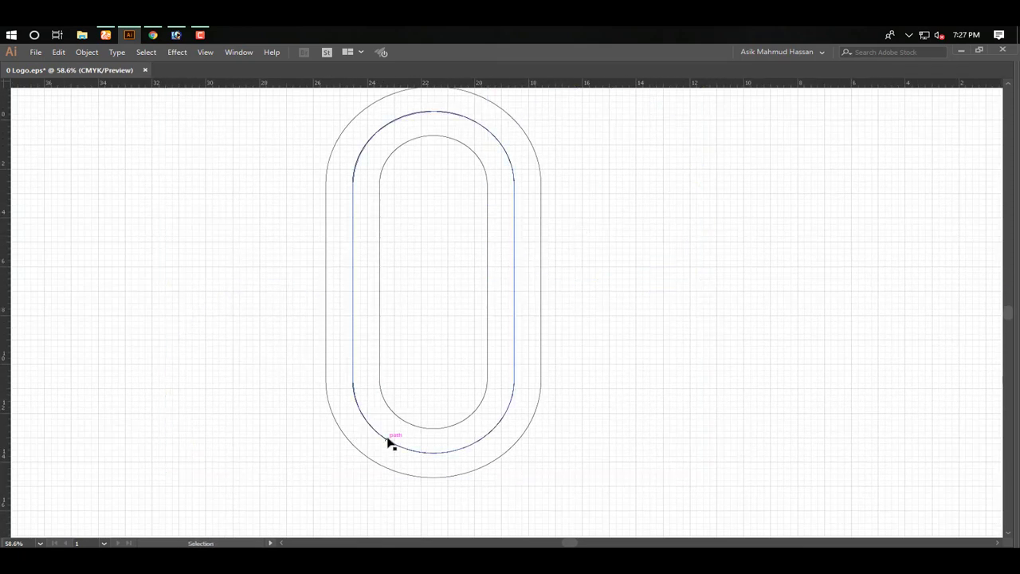
{"action": "scroll", "coordinate": [391, 444], "scroll_direction": "up", "scroll_amount": 1}
{"action": "left_click_drag", "start_coordinate": [607, 136], "coordinate": [342, 268]}
{"action": "left_click", "coordinate": [557, 237]}
{"action": "left_click", "coordinate": [541, 193]}
Apply the red gradient to the outer ring by sampling the red swatch rectangle with the Eyedropper
{"action": "key", "text": "Tab"}
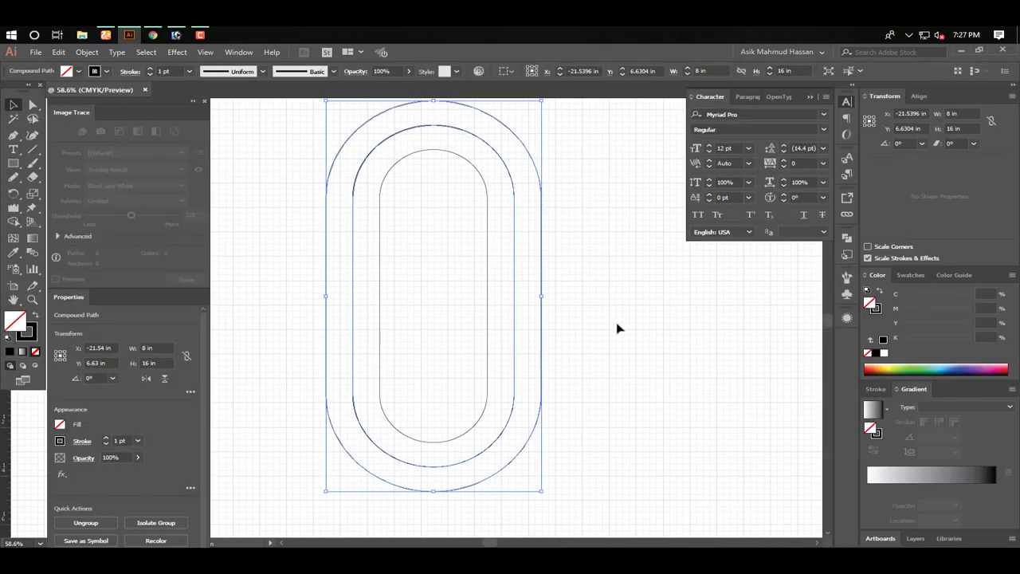
{"action": "left_click", "coordinate": [612, 260]}
{"action": "key", "text": "ctrl+minus"}
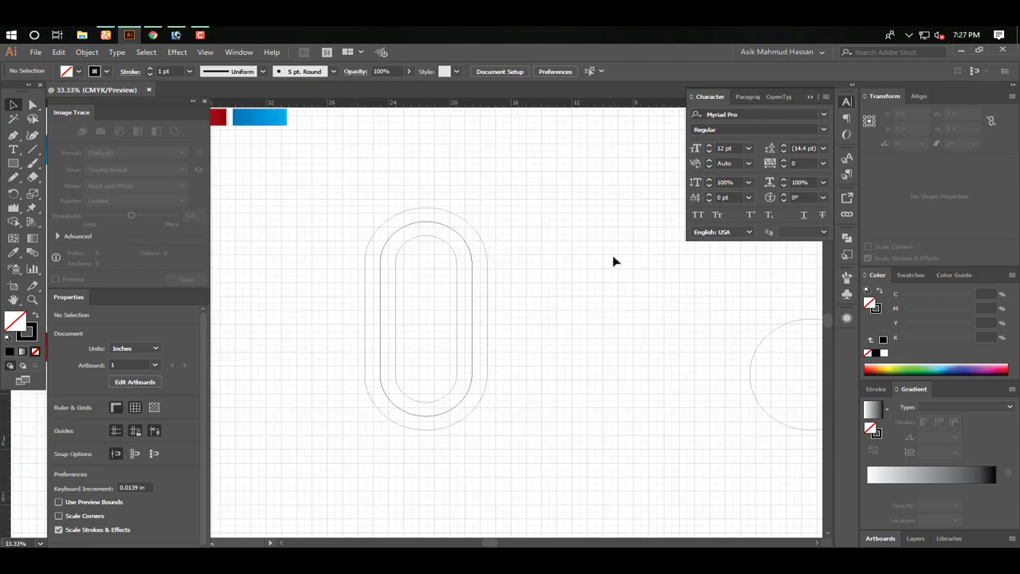
{"action": "left_click_drag", "start_coordinate": [404, 195], "coordinate": [501, 230]}
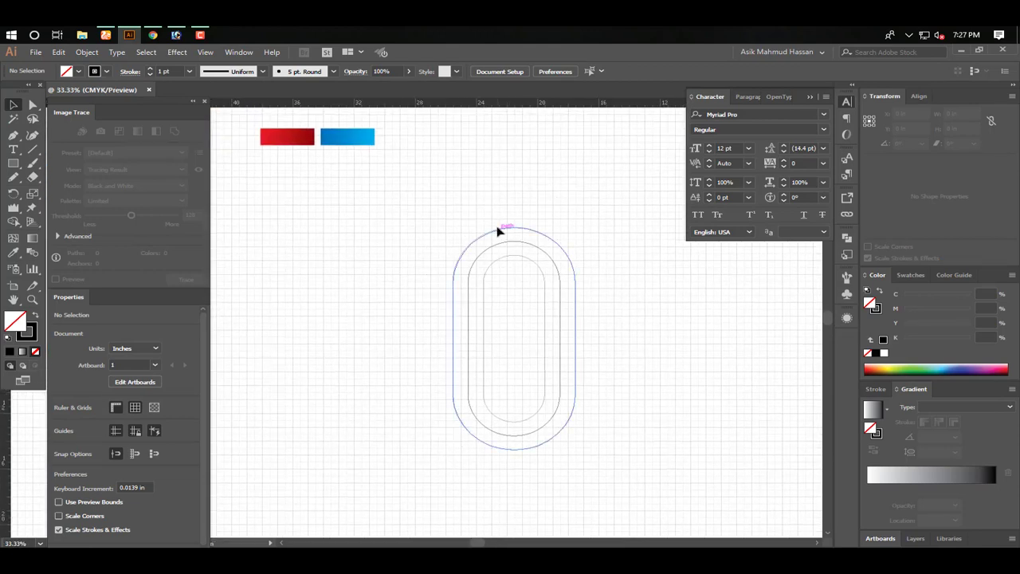
{"action": "left_click", "coordinate": [501, 230]}
{"action": "left_click", "coordinate": [12, 251]}
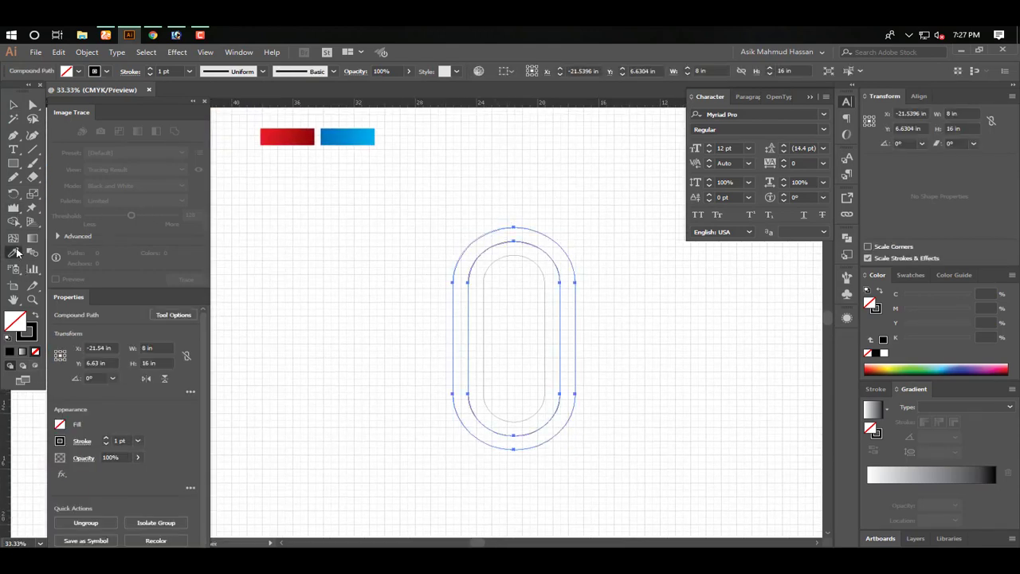
{"action": "left_click", "coordinate": [283, 137]}
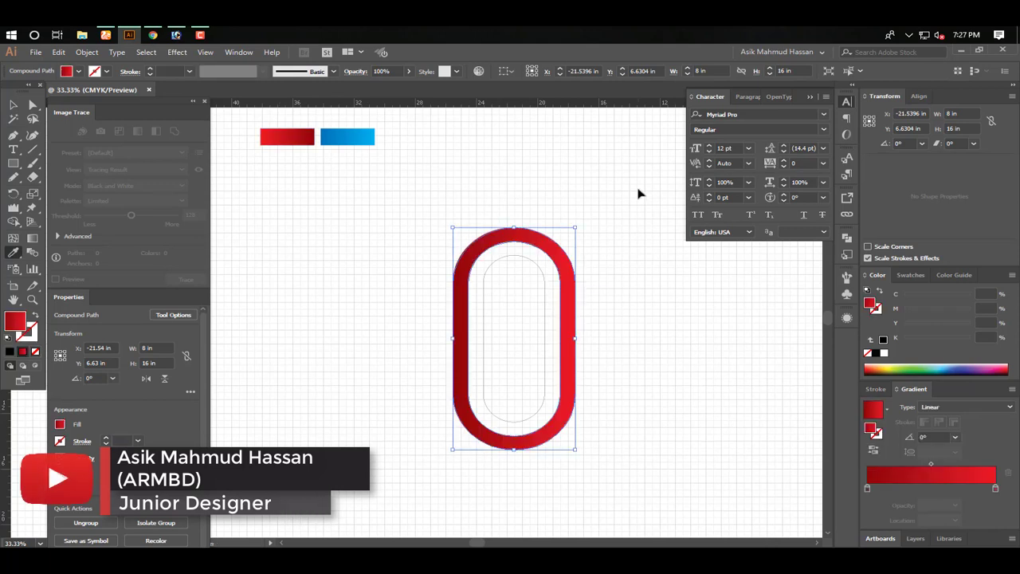
Apply the blue gradient to the inner ring by sampling the blue swatch rectangle with the Eyedropper
{"action": "left_click", "coordinate": [638, 191], "text": "ctrl"}
{"action": "left_click", "coordinate": [541, 270], "text": "ctrl"}
{"action": "left_click", "coordinate": [369, 137]}
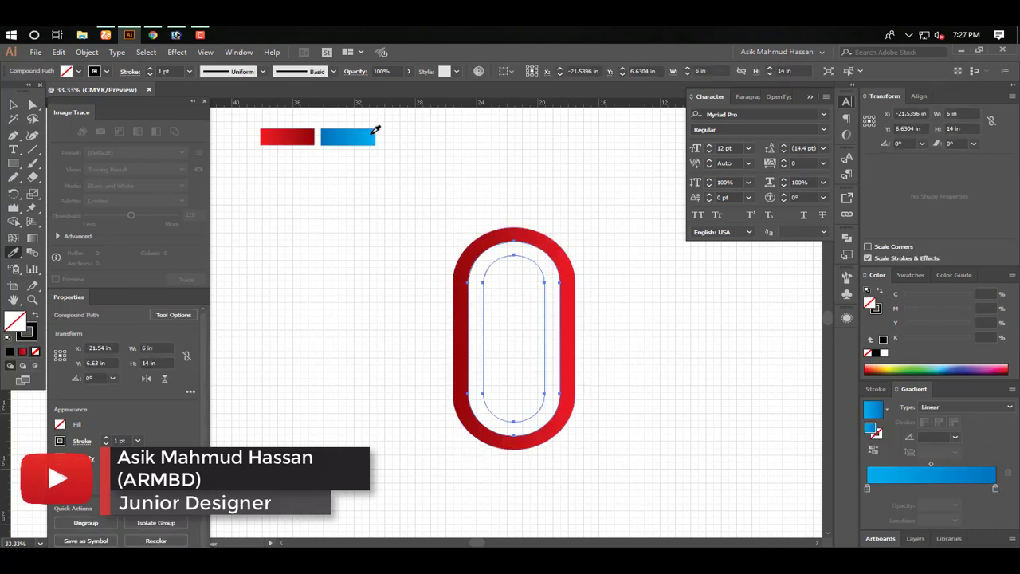
Fill the inner ring with the red swatch's gradient and reverse the outer ring's red gradient to 180° with the Gradient tool
{"action": "left_click", "coordinate": [302, 140]}
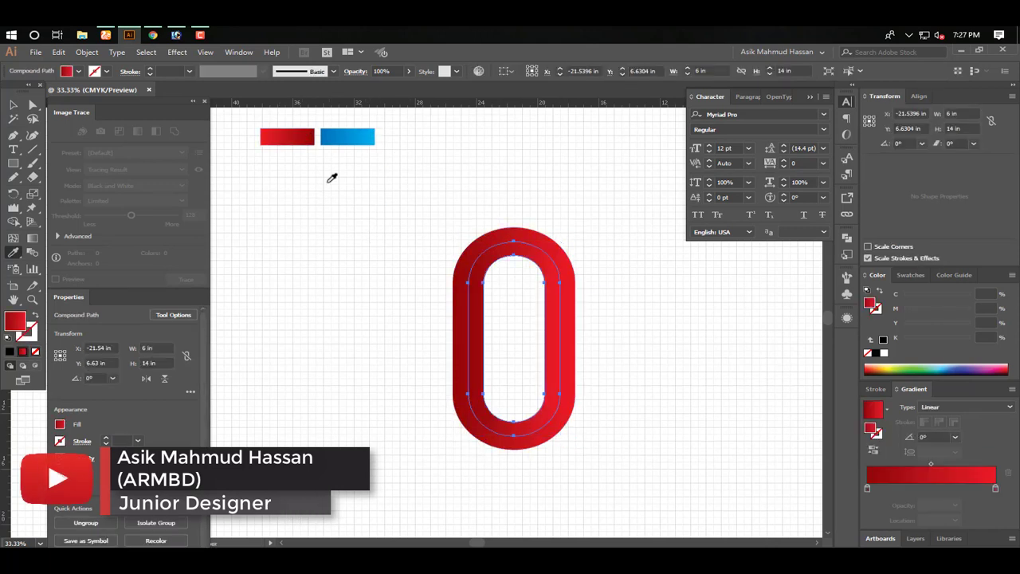
{"action": "left_click_drag", "start_coordinate": [406, 199], "coordinate": [612, 498]}
{"action": "left_click_drag", "start_coordinate": [603, 394], "coordinate": [505, 383]}
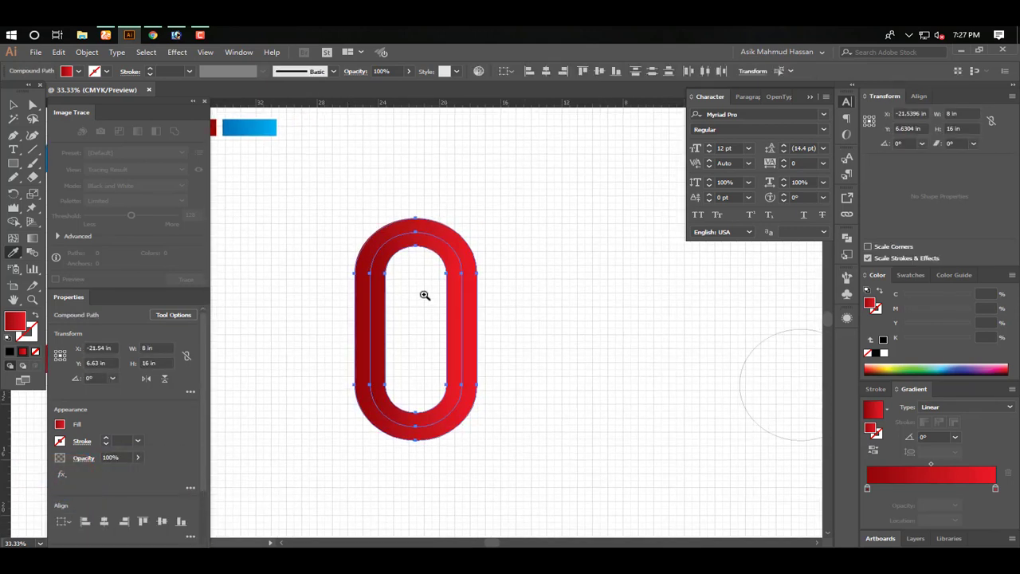
{"action": "left_click_drag", "start_coordinate": [296, 202], "coordinate": [521, 447]}
{"action": "key", "text": "g"}
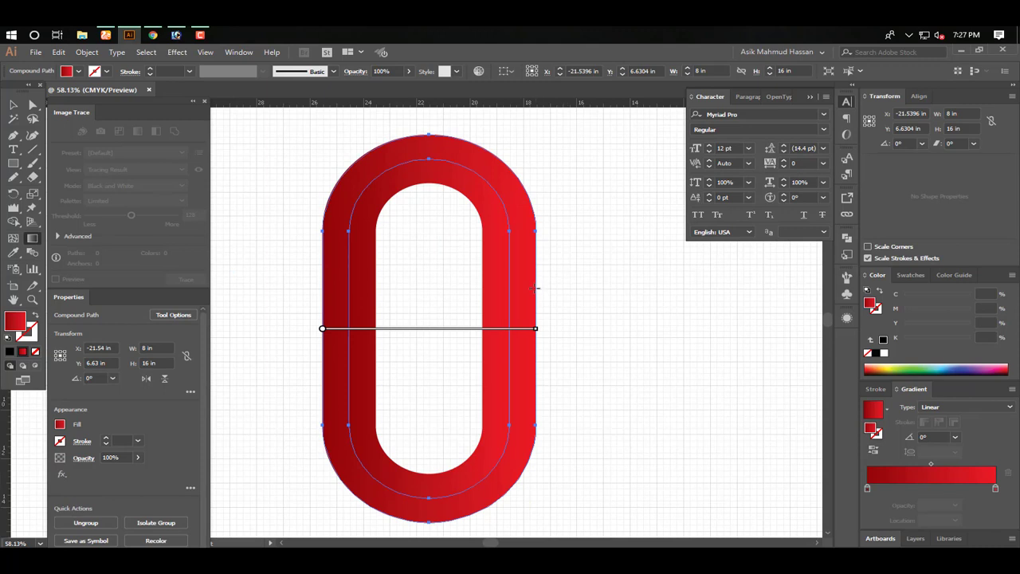
{"action": "left_click_drag", "start_coordinate": [526, 287], "coordinate": [353, 288]}
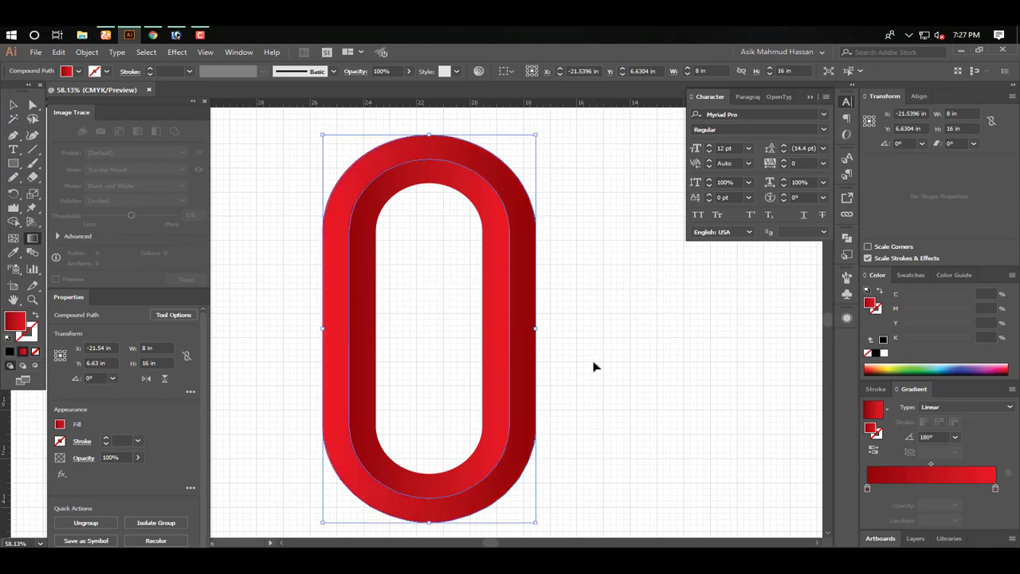
{"action": "left_click", "coordinate": [593, 364], "text": "ctrl"}
{"action": "left_click_drag", "start_coordinate": [589, 355], "coordinate": [603, 330]}
{"action": "left_click", "coordinate": [13, 105]}
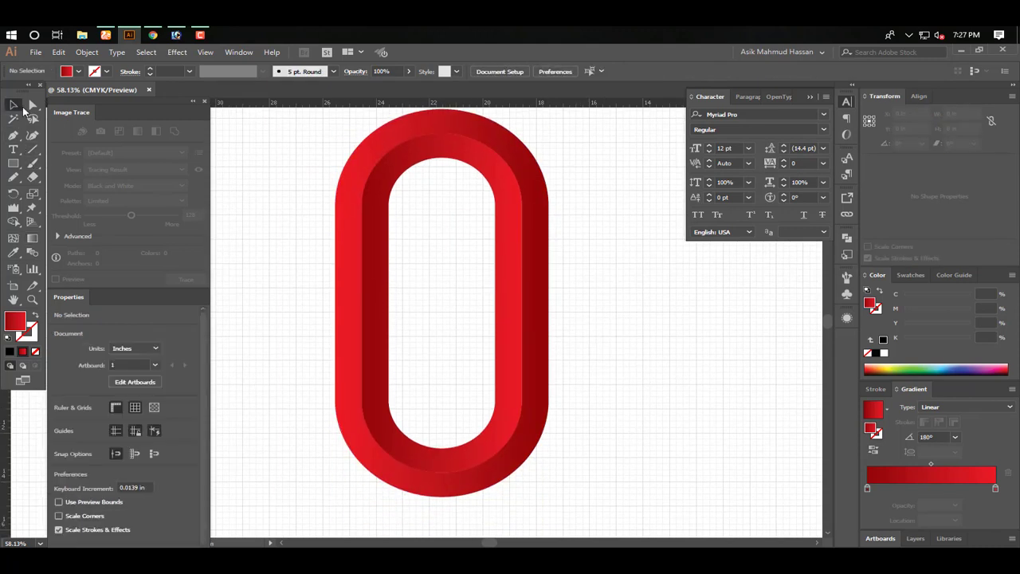
Bring back the two large circles that overlap the rings at their upper right and lower left
{"action": "key", "text": "Tab"}
{"action": "left_click_drag", "start_coordinate": [625, 284], "coordinate": [489, 238]}
{"action": "left_click", "coordinate": [285, 289]}
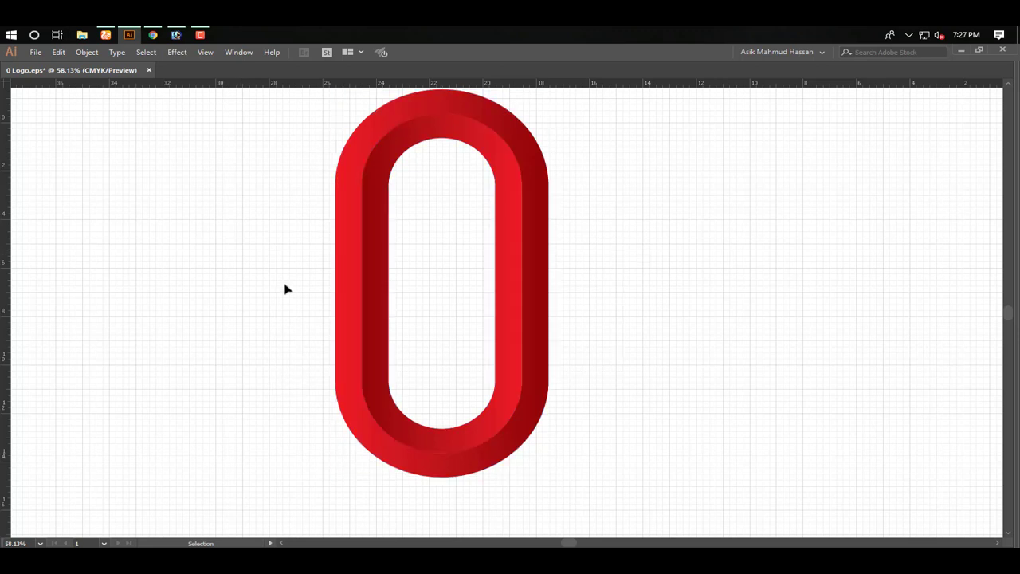
{"action": "scroll", "coordinate": [330, 335], "scroll_direction": "up", "scroll_amount": 2}
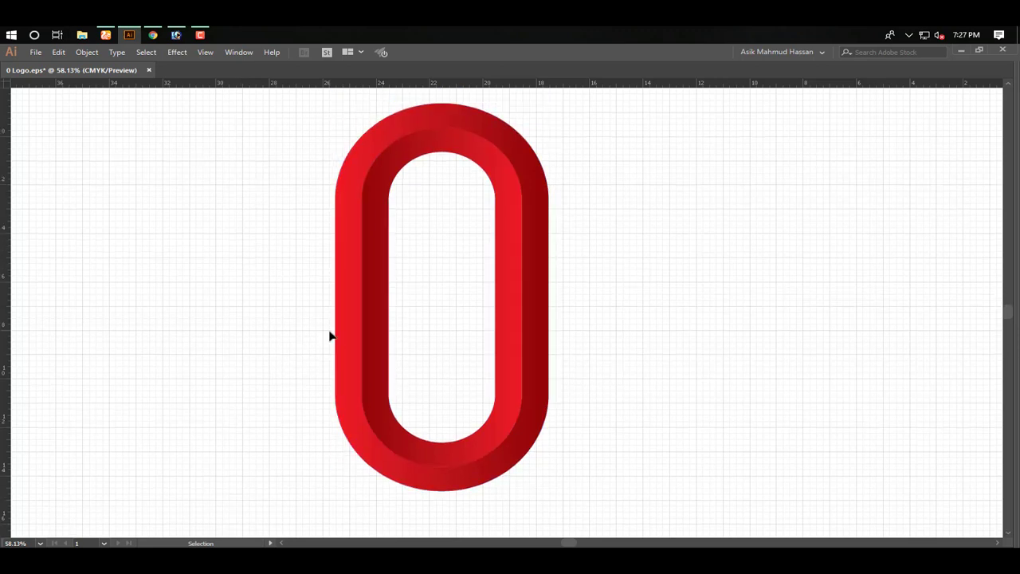
{"action": "left_click", "coordinate": [637, 362]}
{"action": "left_click_drag", "start_coordinate": [741, 330], "coordinate": [618, 253]}
{"action": "left_click_drag", "start_coordinate": [224, 298], "coordinate": [266, 383]}
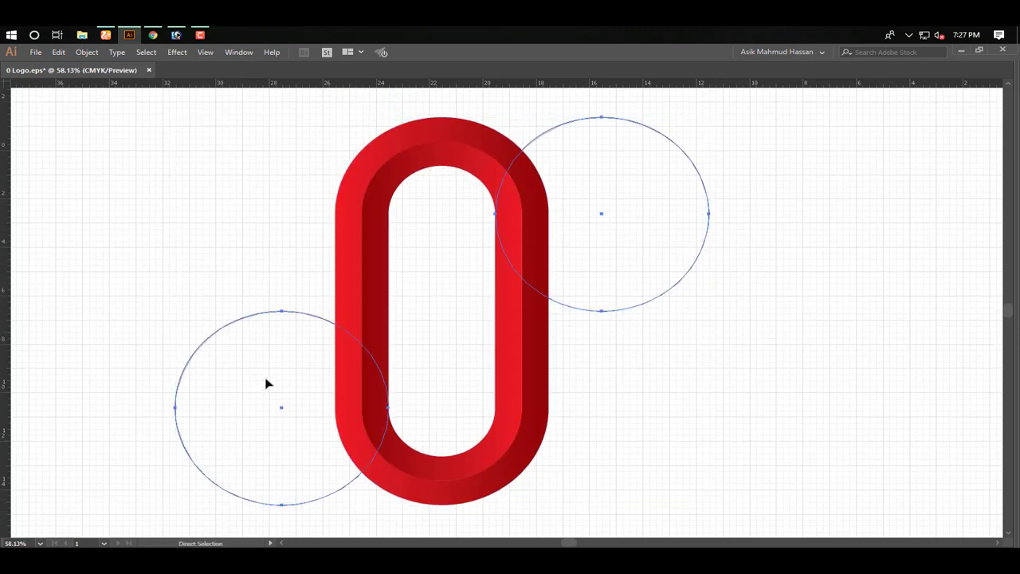
{"action": "left_click", "coordinate": [686, 384]}
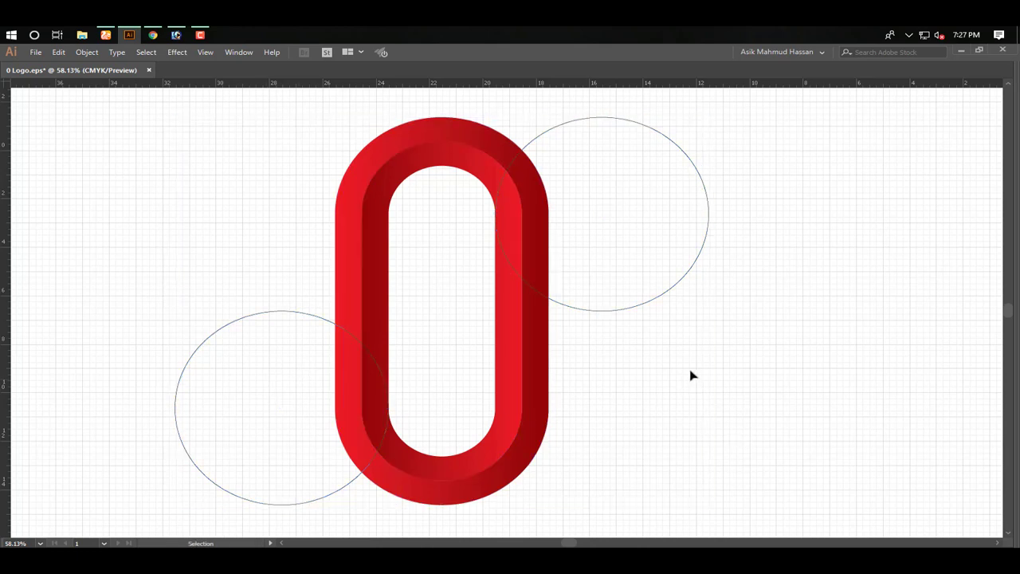
{"action": "left_click_drag", "start_coordinate": [706, 366], "coordinate": [590, 245]}
{"action": "left_click_drag", "start_coordinate": [765, 358], "coordinate": [299, 226]}
{"action": "key", "text": "Tab"}
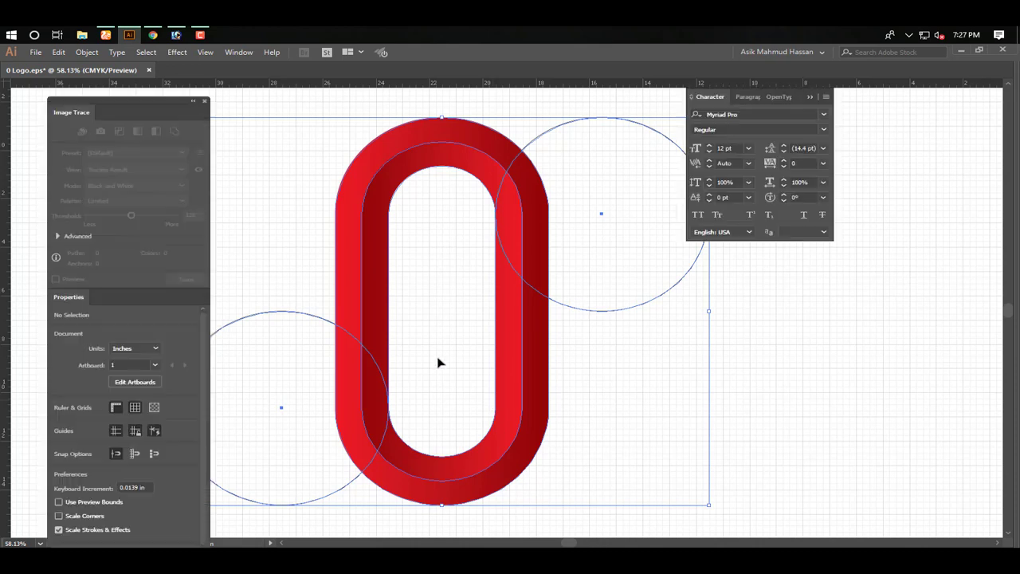
{"action": "left_click", "coordinate": [462, 337]}
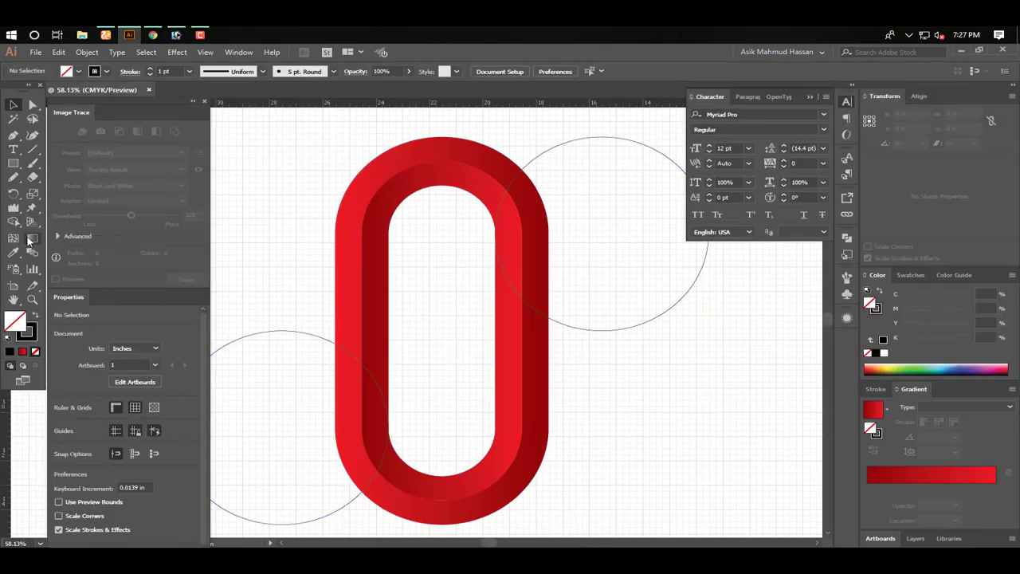
Draw a closed Pen path running diagonally across the inner opening between the two circles' anchors and around the rings' upper left
{"action": "left_click", "coordinate": [14, 135]}
{"action": "key", "text": "Tab"}
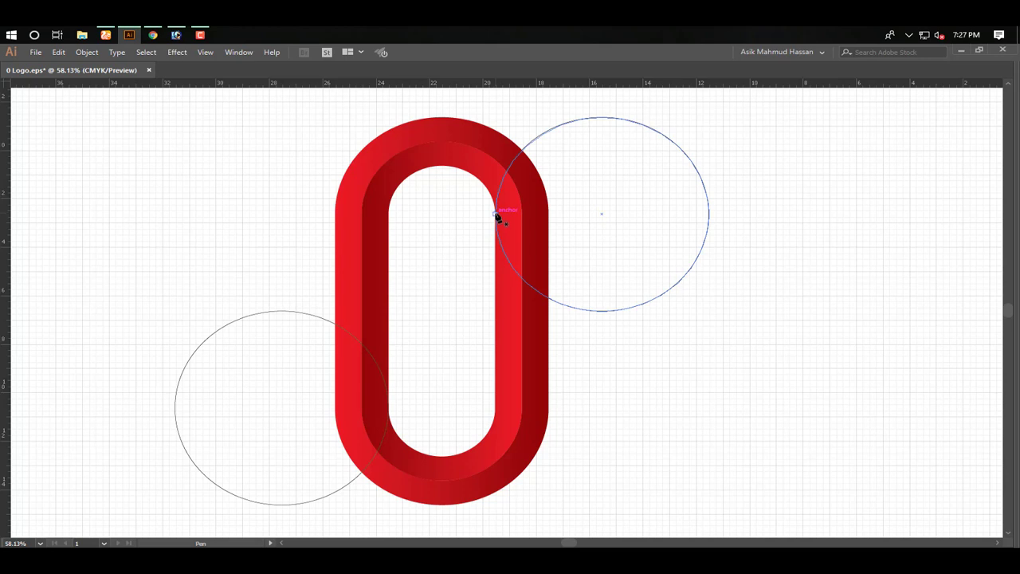
{"action": "left_click", "coordinate": [496, 215]}
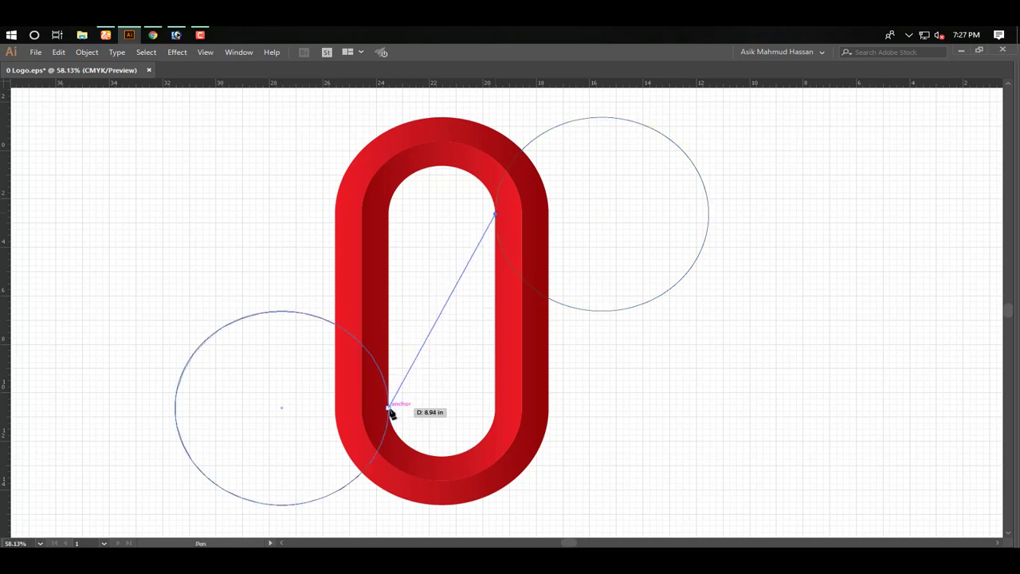
{"action": "left_click_drag", "start_coordinate": [388, 408], "coordinate": [300, 388]}
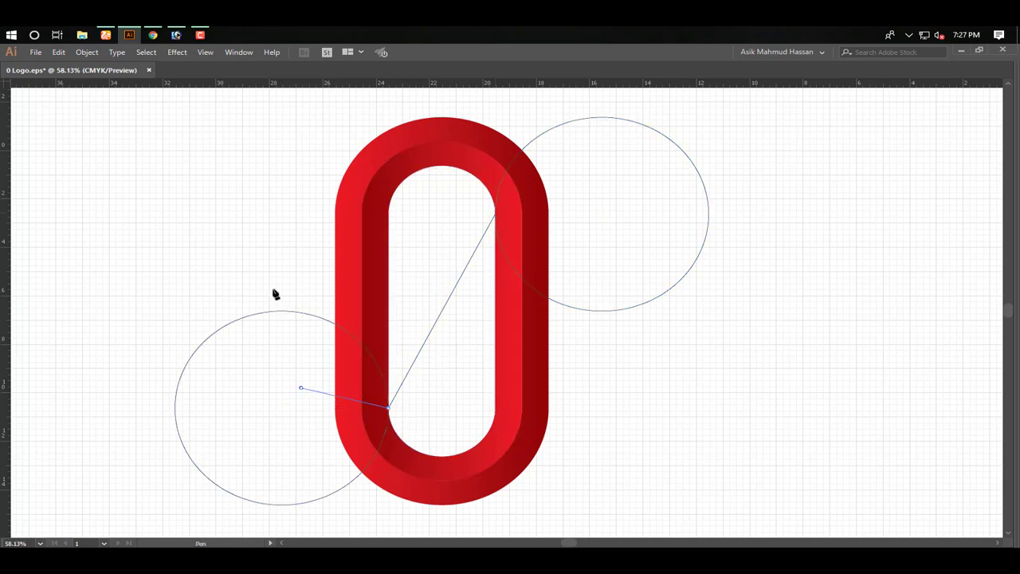
{"action": "left_click_drag", "start_coordinate": [277, 254], "coordinate": [276, 234]}
{"action": "left_click_drag", "start_coordinate": [290, 166], "coordinate": [314, 148]}
{"action": "left_click_drag", "start_coordinate": [356, 111], "coordinate": [364, 105]}
{"action": "left_click_drag", "start_coordinate": [411, 92], "coordinate": [457, 105]}
{"action": "left_click", "coordinate": [574, 140]}
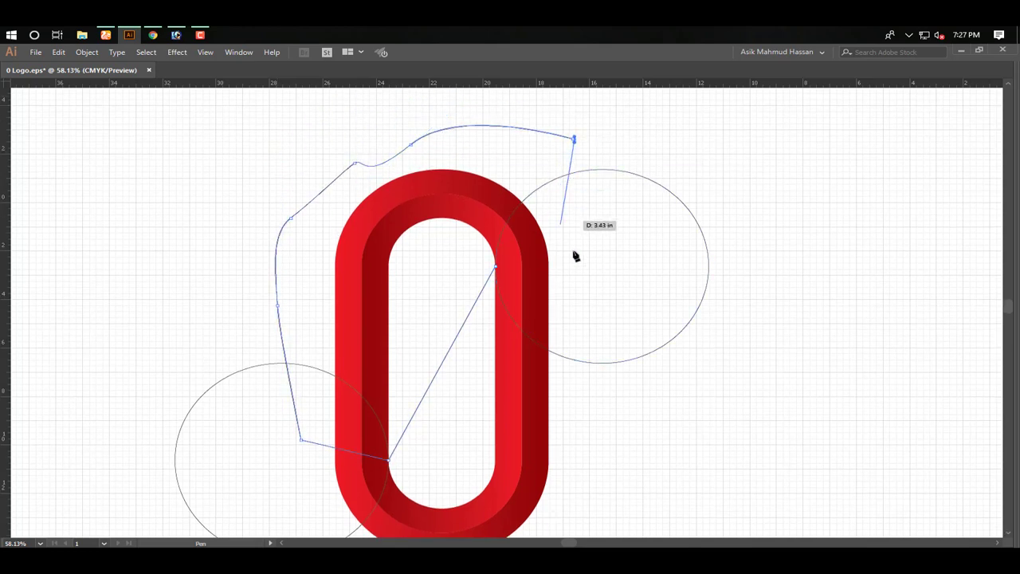
{"action": "left_click", "coordinate": [596, 271]}
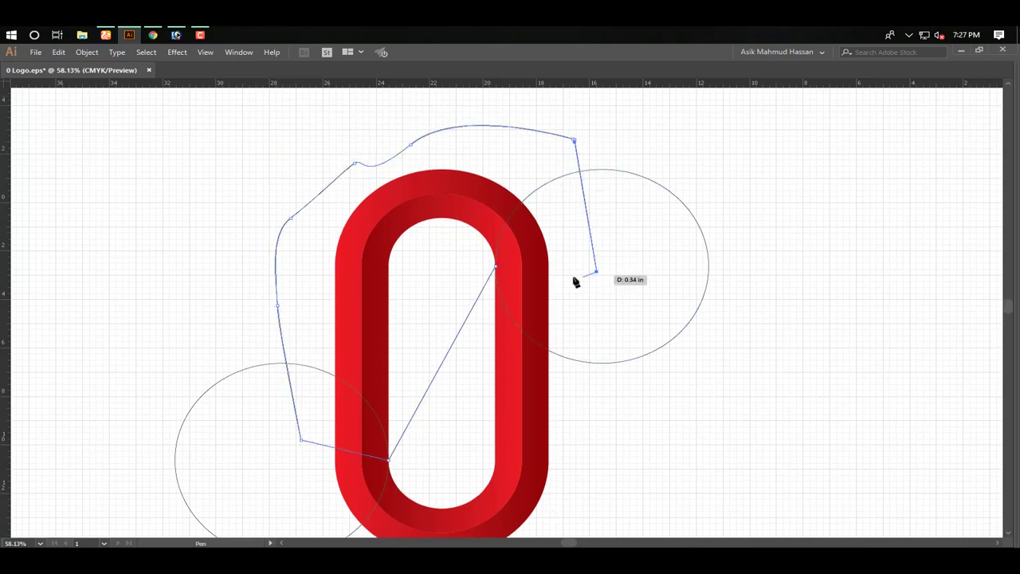
{"action": "left_click", "coordinate": [495, 268]}
{"action": "key", "text": "Tab"}
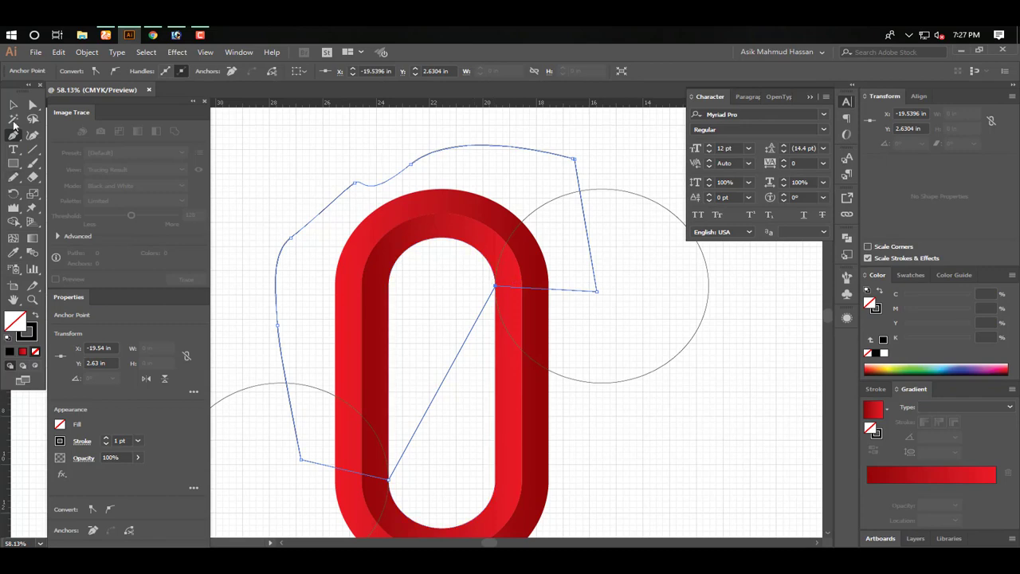
{"action": "left_click", "coordinate": [12, 107]}
{"action": "key", "text": "Tab"}
{"action": "left_click", "coordinate": [708, 393]}
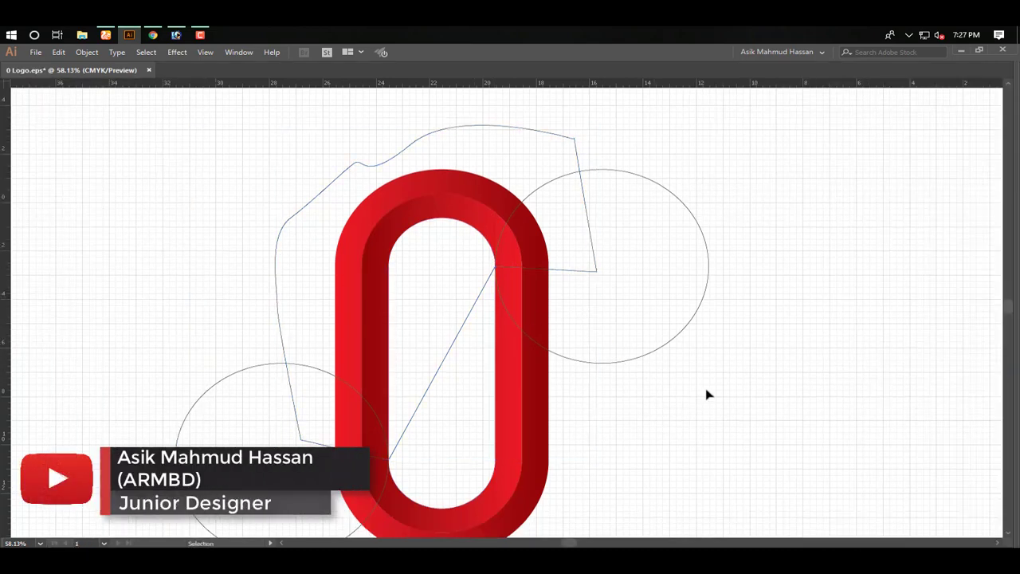
Select the rings, circles and pen path in Outline view and remove all regions outside the rings with the Shape Builder tool
{"action": "scroll", "coordinate": [688, 359], "scroll_direction": "down", "scroll_amount": 2}
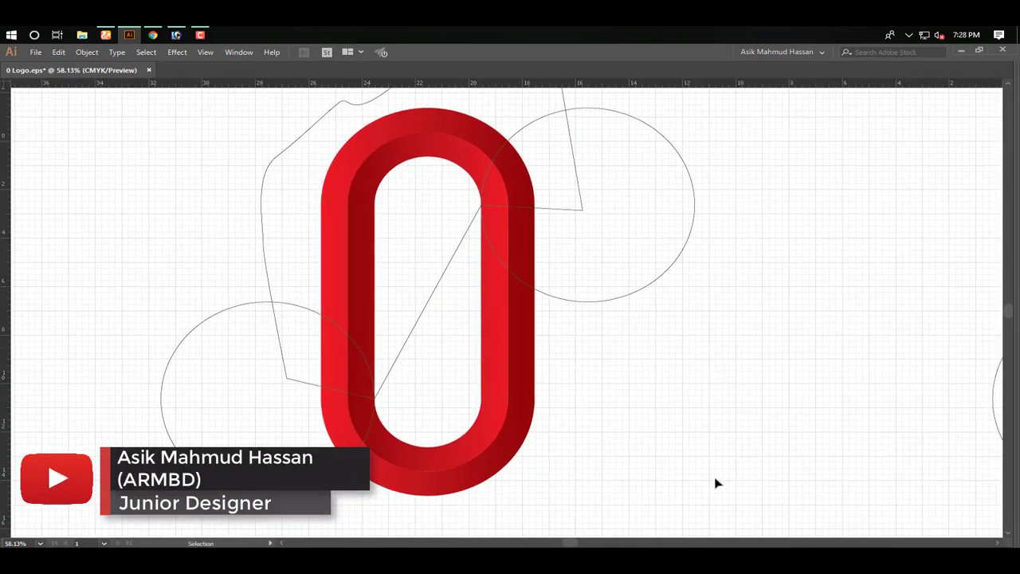
{"action": "left_click_drag", "start_coordinate": [792, 495], "coordinate": [218, 117]}
{"action": "key", "text": "ctrl+y"}
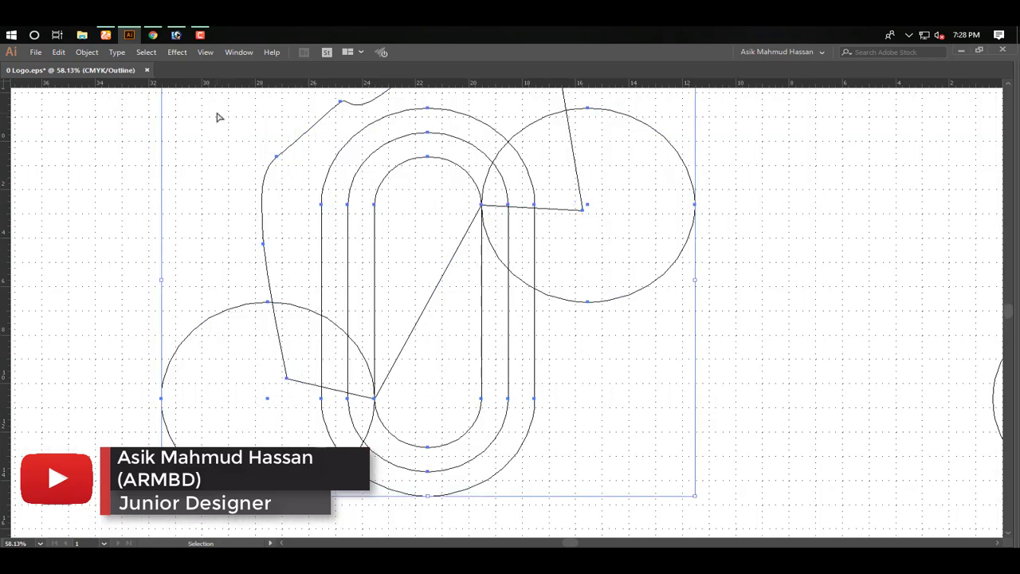
{"action": "key", "text": "Tab"}
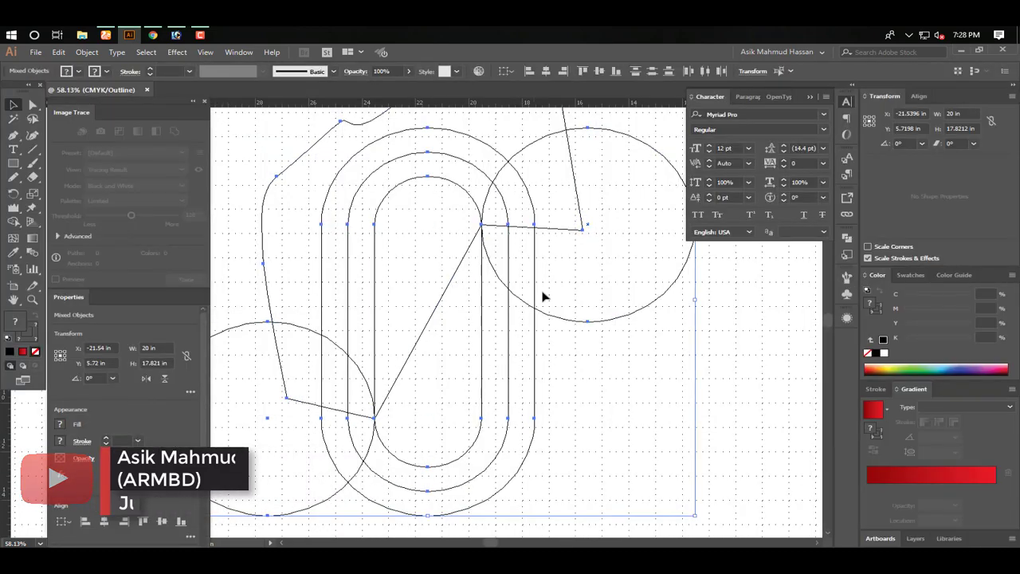
{"action": "left_click", "coordinate": [32, 238]}
{"action": "key", "text": "alt"}
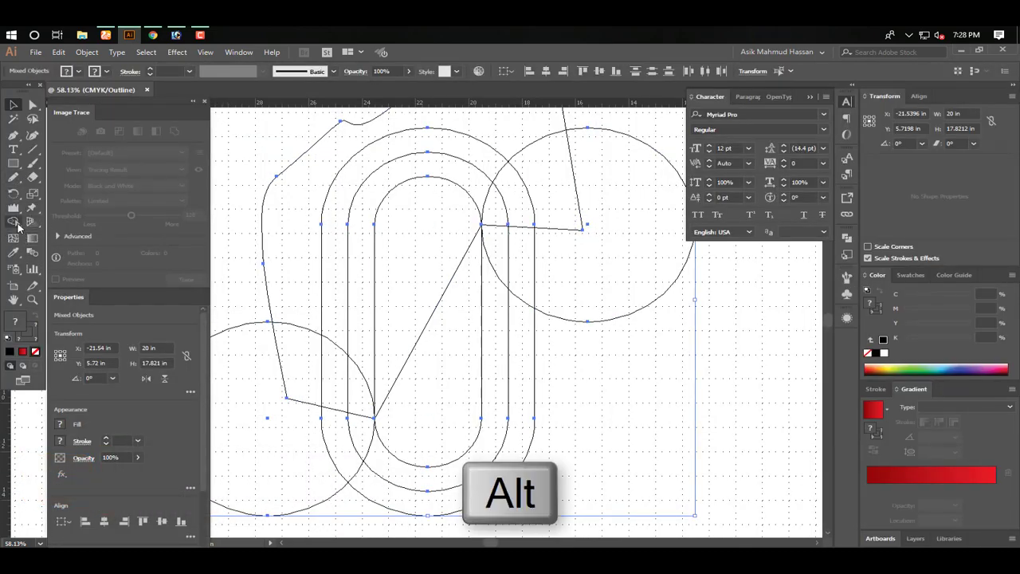
{"action": "key", "text": "Tab"}
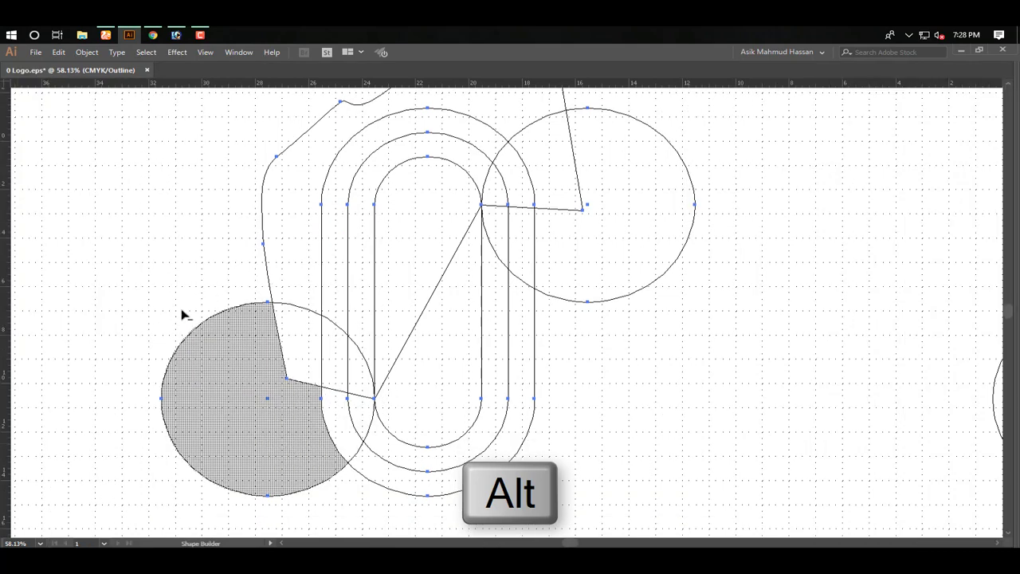
{"action": "left_click_drag", "start_coordinate": [182, 315], "coordinate": [173, 272]}
{"action": "left_click_drag", "start_coordinate": [286, 277], "coordinate": [241, 397]}
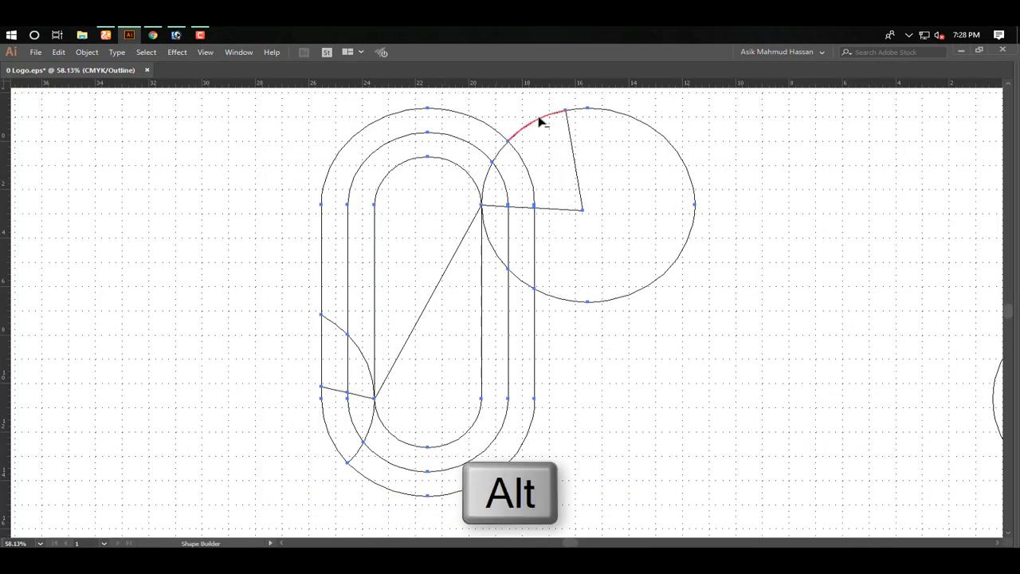
{"action": "mouse_move", "coordinate": [539, 121]}
{"action": "left_mouse_down"}
{"action": "mouse_move", "coordinate": [604, 253]}
{"action": "mouse_move", "coordinate": [638, 360]}
{"action": "left_mouse_up"}
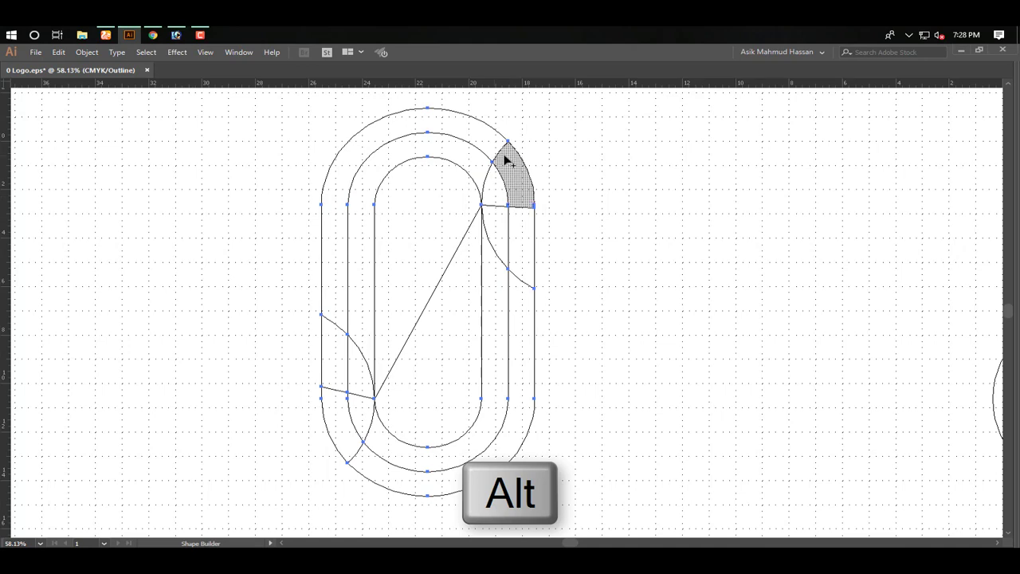
Merge the ring segments with the Shape Builder into upper and lower bands that are divided only along the circle arcs
{"action": "left_click_drag", "start_coordinate": [504, 159], "coordinate": [482, 146]}
{"action": "mouse_move", "coordinate": [427, 121]}
{"action": "left_mouse_down"}
{"action": "mouse_move", "coordinate": [335, 360]}
{"action": "mouse_move", "coordinate": [336, 392]}
{"action": "left_mouse_up"}
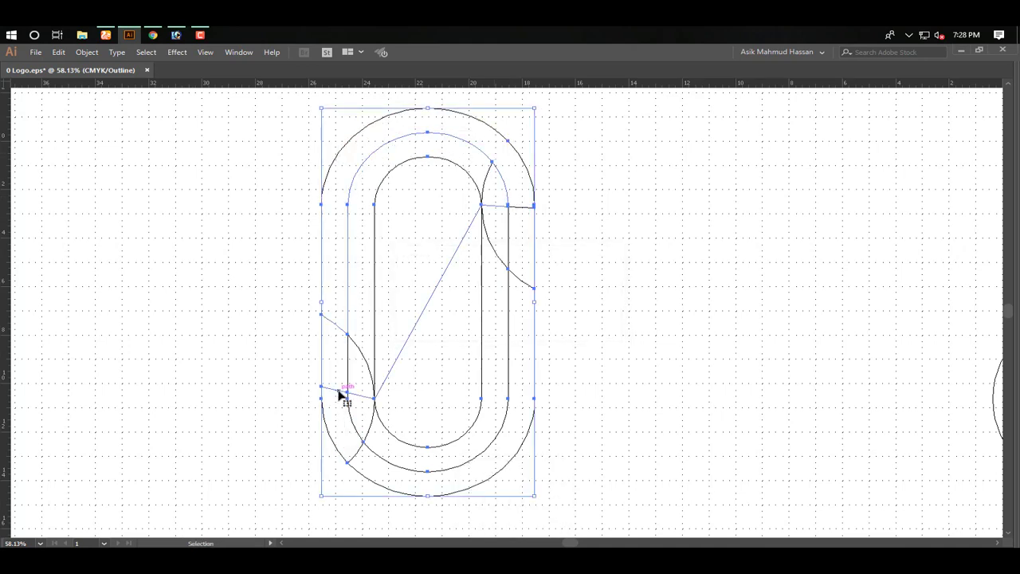
{"action": "mouse_move", "coordinate": [337, 211]}
{"action": "left_mouse_down"}
{"action": "mouse_move", "coordinate": [359, 162]}
{"action": "mouse_move", "coordinate": [416, 125]}
{"action": "left_mouse_up"}
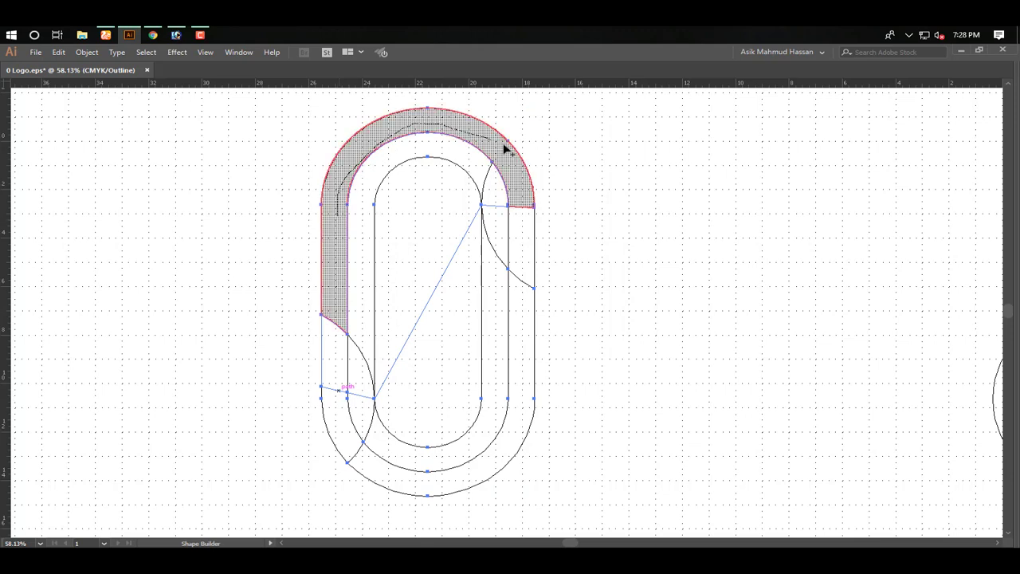
{"action": "mouse_move", "coordinate": [525, 217]}
{"action": "left_mouse_down"}
{"action": "mouse_move", "coordinate": [524, 246]}
{"action": "mouse_move", "coordinate": [502, 226]}
{"action": "mouse_move", "coordinate": [478, 169]}
{"action": "left_mouse_up"}
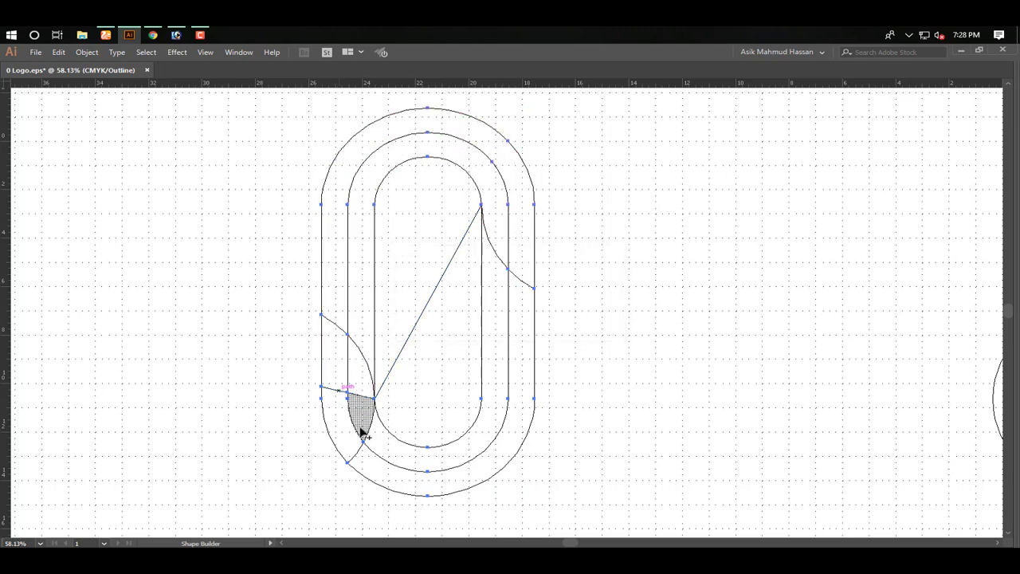
{"action": "left_click_drag", "start_coordinate": [382, 448], "coordinate": [354, 386]}
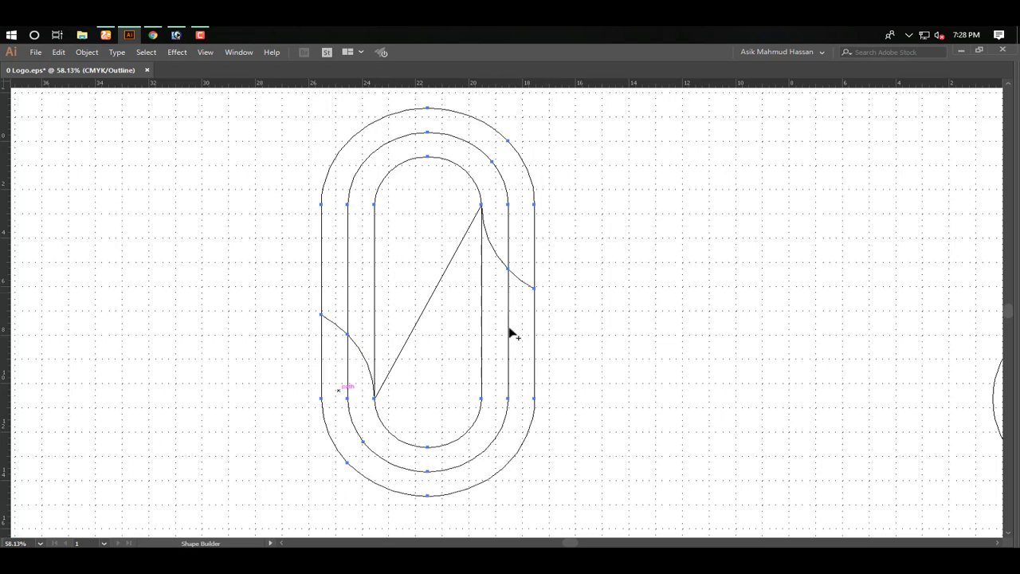
Remove the diagonally split area inside the inner opening with the Shape Builder and return to Preview view
{"action": "mouse_move", "coordinate": [437, 334]}
{"action": "left_mouse_down"}
{"action": "mouse_move", "coordinate": [423, 244]}
{"action": "mouse_move", "coordinate": [423, 275]}
{"action": "left_mouse_up"}
{"action": "key", "text": "Tab"}
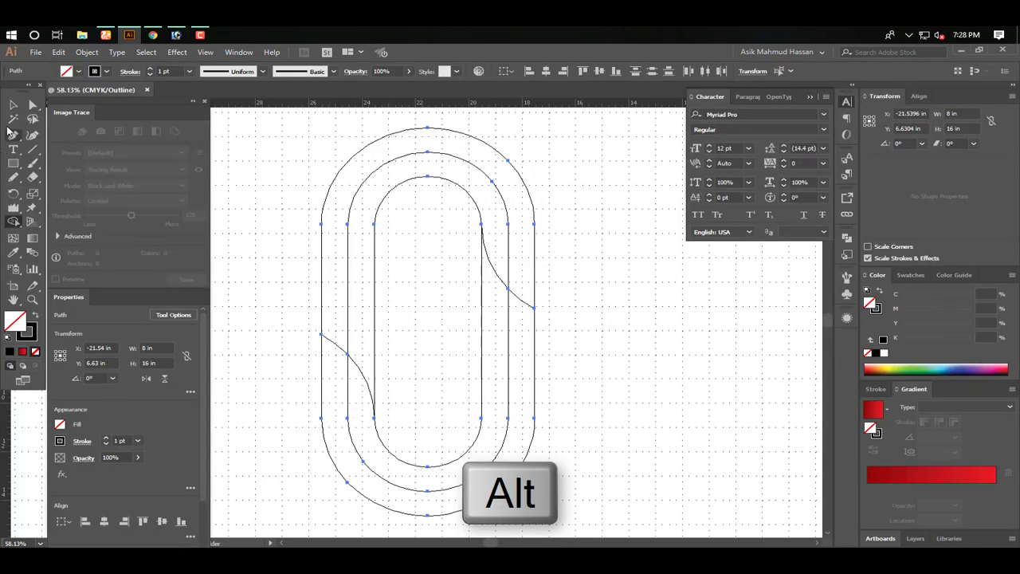
{"action": "key", "text": "Tab"}
{"action": "left_click", "coordinate": [658, 292]}
{"action": "key", "text": "ctrl+y"}
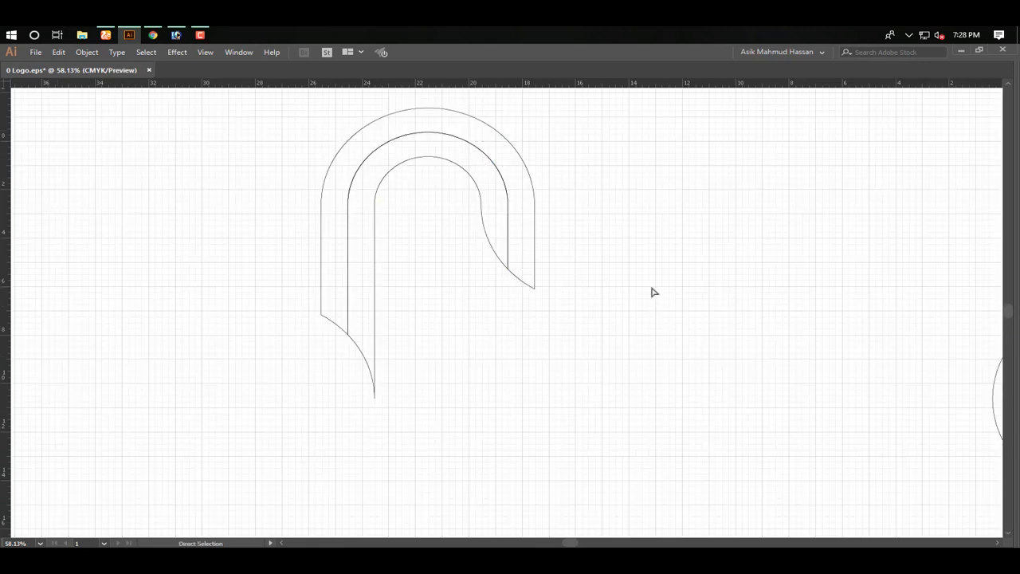
Fill the upper bands with the blue gradient by sampling the blue swatch rectangle with the Eyedropper
{"action": "key", "text": "Tab"}
{"action": "left_click_drag", "start_coordinate": [574, 378], "coordinate": [454, 349]}
{"action": "key", "text": "ctrl+minus"}
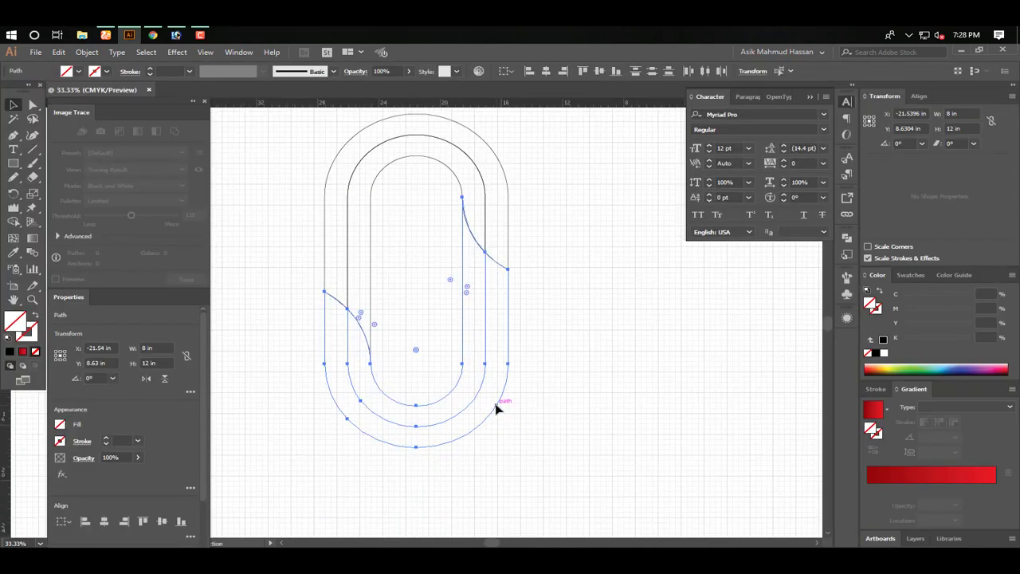
{"action": "key", "text": "ctrl+minus"}
{"action": "left_click_drag", "start_coordinate": [521, 280], "coordinate": [584, 359]}
{"action": "left_click_drag", "start_coordinate": [528, 240], "coordinate": [466, 310]}
{"action": "left_click", "coordinate": [15, 252]}
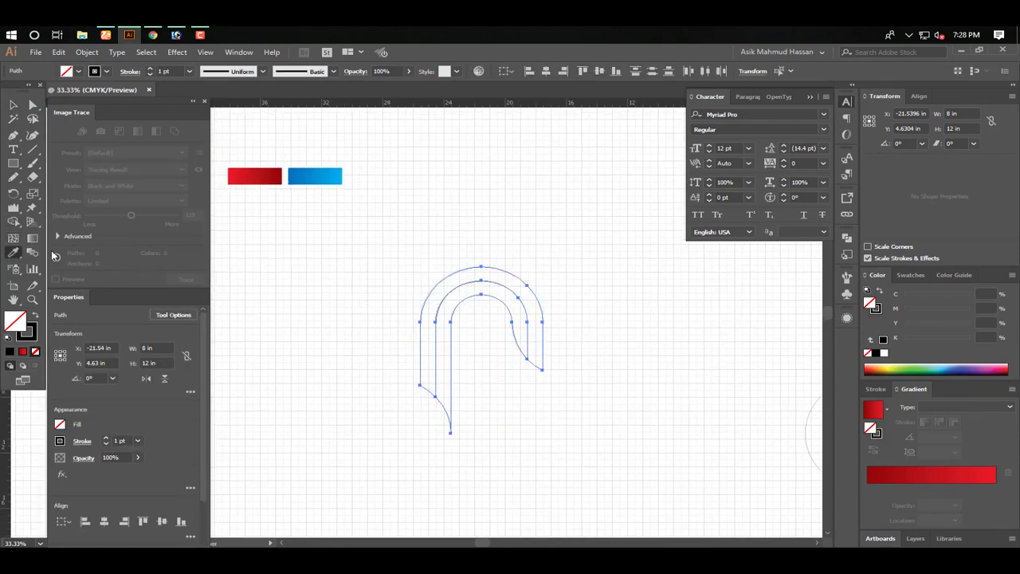
{"action": "left_click", "coordinate": [334, 174]}
Fill the lower bands with the red gradient by sampling the red swatch rectangle with the Eyedropper
{"action": "left_click_drag", "start_coordinate": [582, 473], "coordinate": [495, 390]}
{"action": "left_click", "coordinate": [262, 176]}
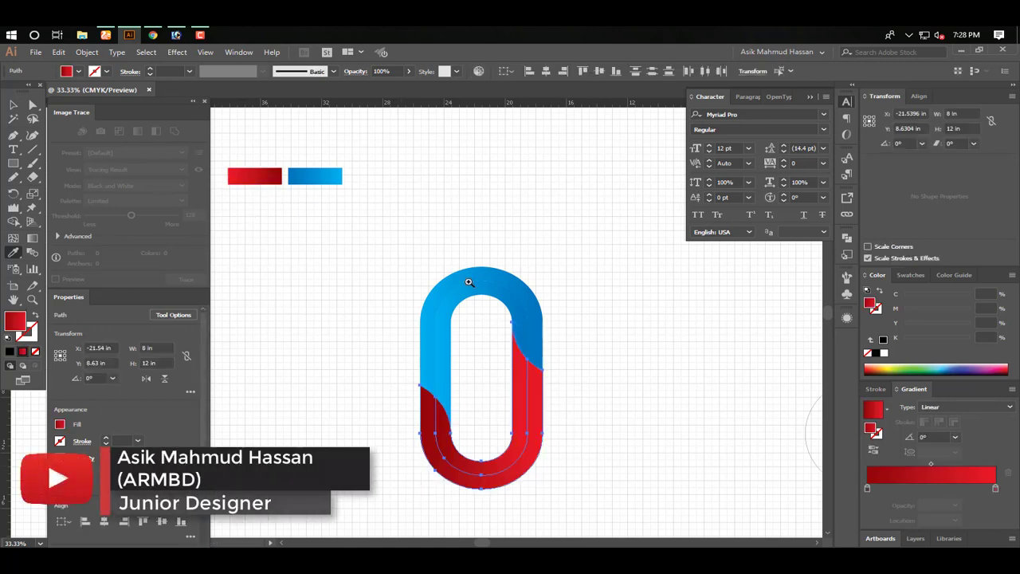
{"action": "left_click_drag", "start_coordinate": [404, 256], "coordinate": [620, 514]}
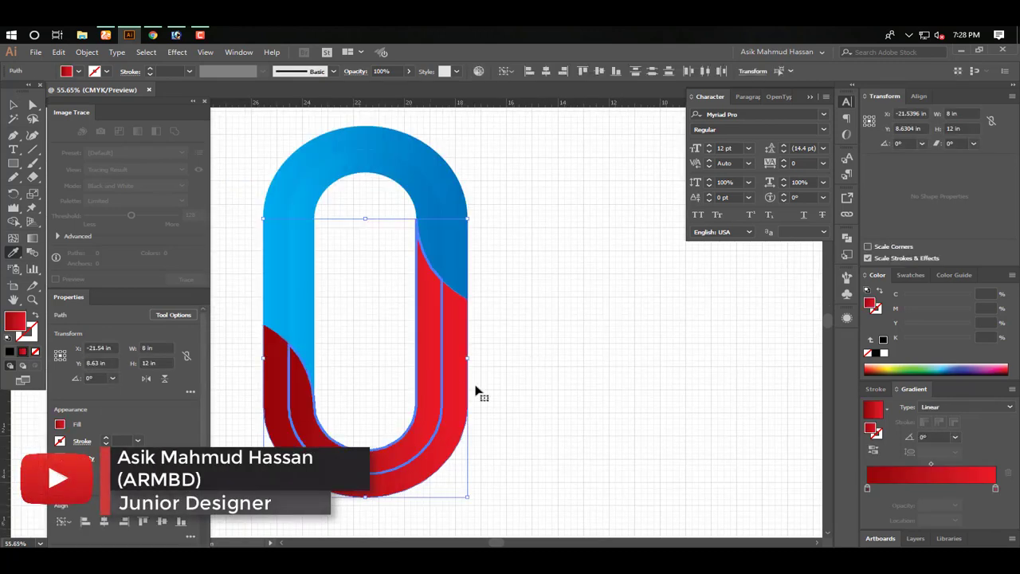
Reverse the outer red band's gradient to 180° with the Gradient tool so it contrasts with the inner red band
{"action": "left_click_drag", "start_coordinate": [496, 351], "coordinate": [569, 347]}
{"action": "left_click", "coordinate": [13, 105]}
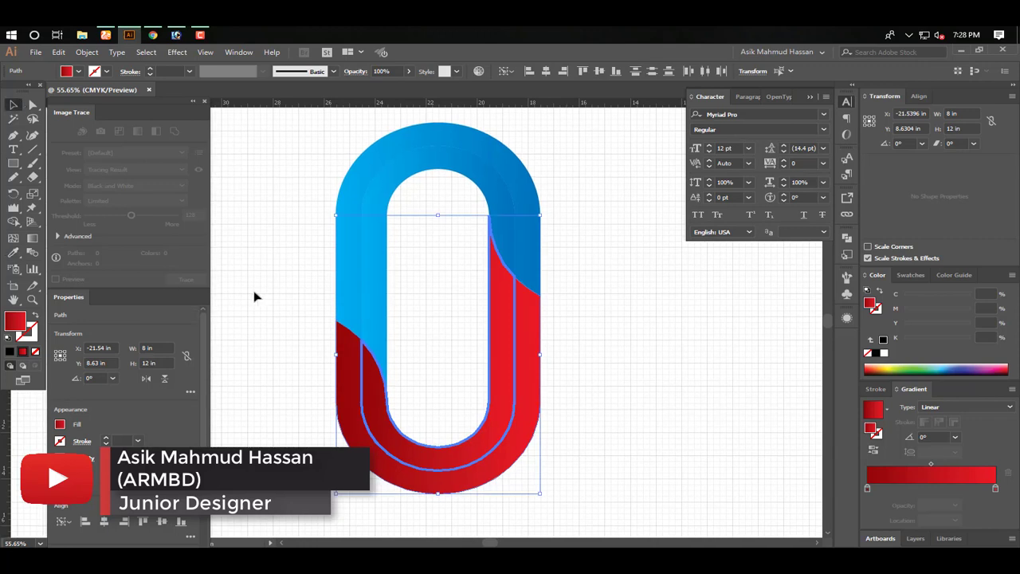
{"action": "left_click", "coordinate": [285, 305]}
{"action": "left_click", "coordinate": [358, 444]}
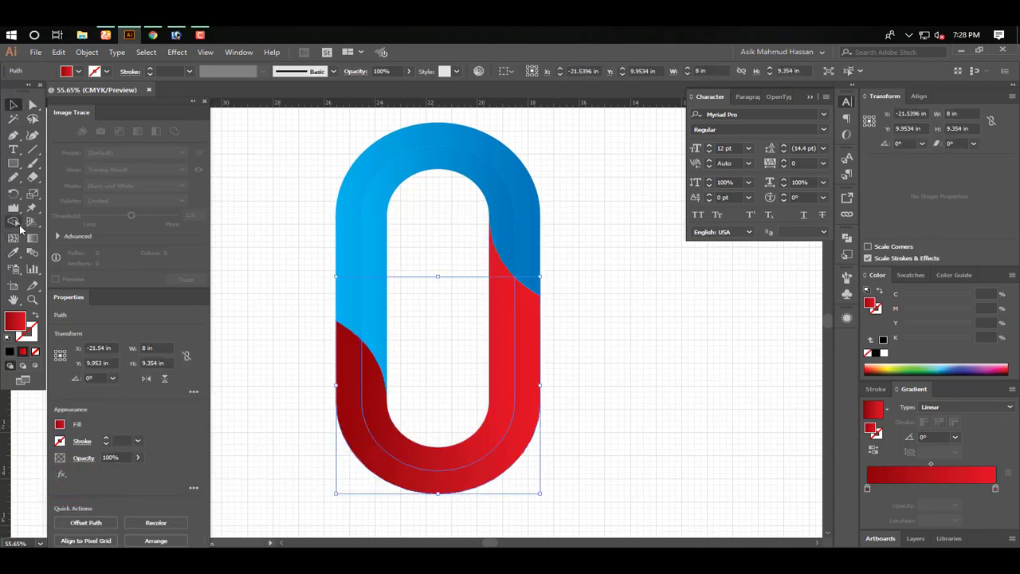
{"action": "left_click", "coordinate": [31, 239]}
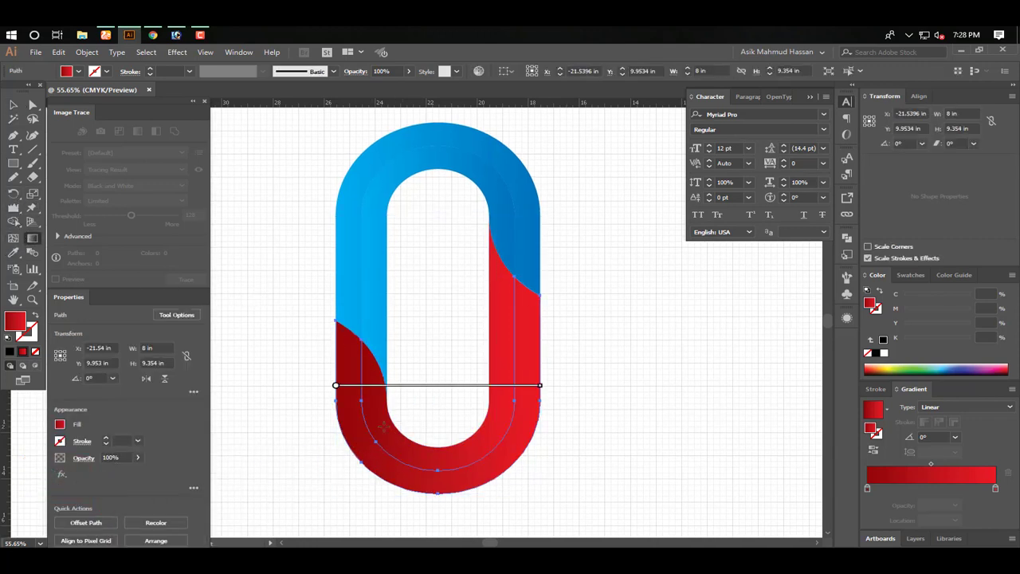
{"action": "left_click_drag", "start_coordinate": [540, 407], "coordinate": [337, 404]}
{"action": "left_click", "coordinate": [644, 326]}
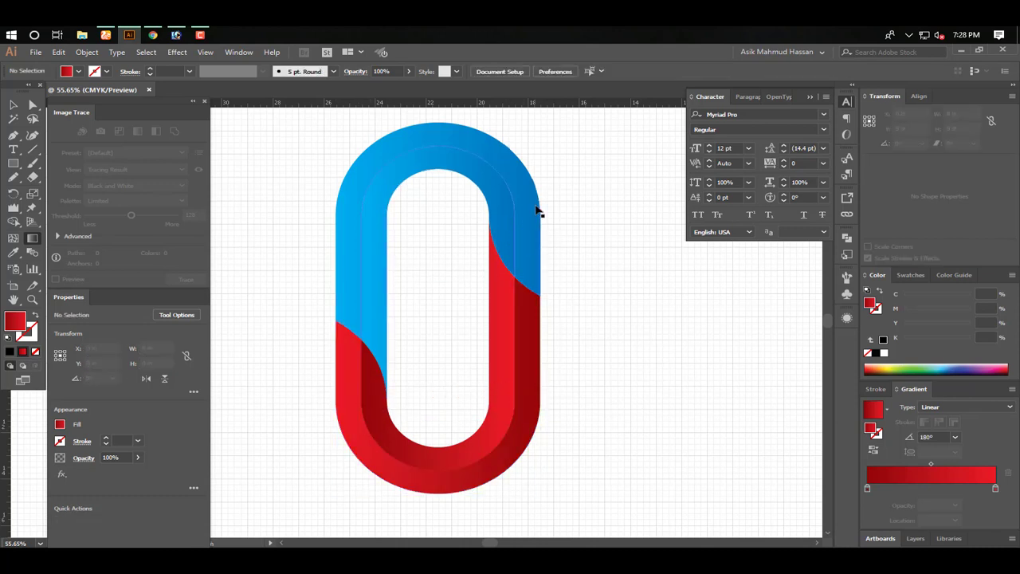
Reverse the outer blue band's gradient to -180° with the Gradient tool so it contrasts with the inner blue band
{"action": "left_click", "coordinate": [397, 231]}
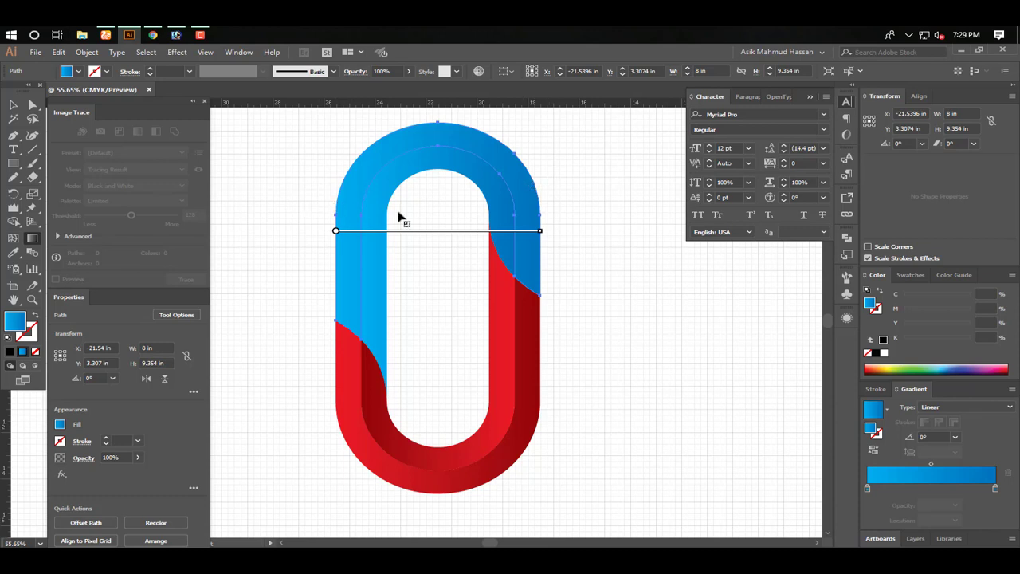
{"action": "left_click_drag", "start_coordinate": [334, 206], "coordinate": [337, 227]}
{"action": "left_click", "coordinate": [640, 299], "text": "ctrl"}
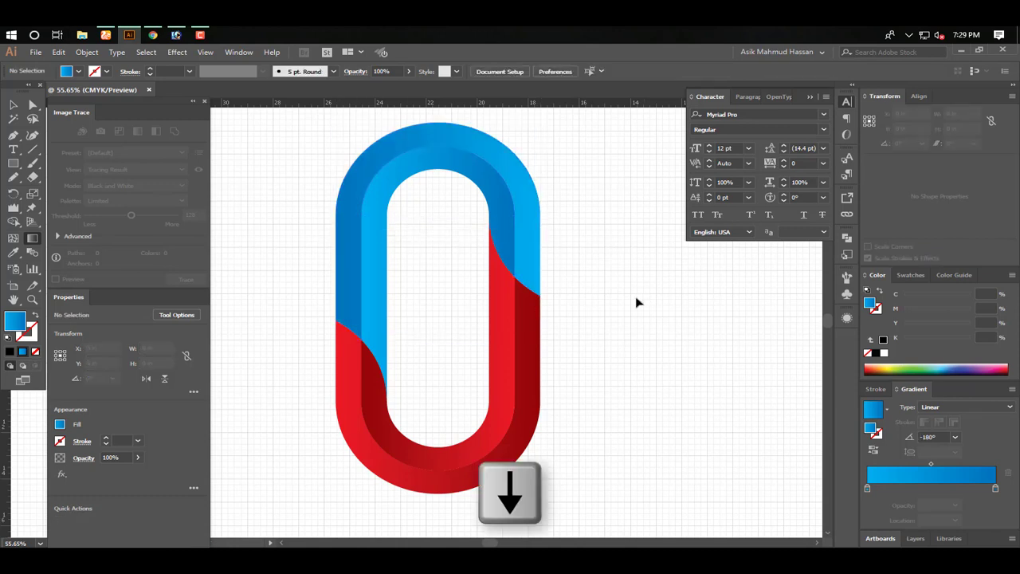
Nudge both red bands straight down to open a narrow curved gap between the red and blue parts
{"action": "left_click_drag", "start_coordinate": [661, 296], "coordinate": [643, 286]}
{"action": "key", "text": "Tab"}
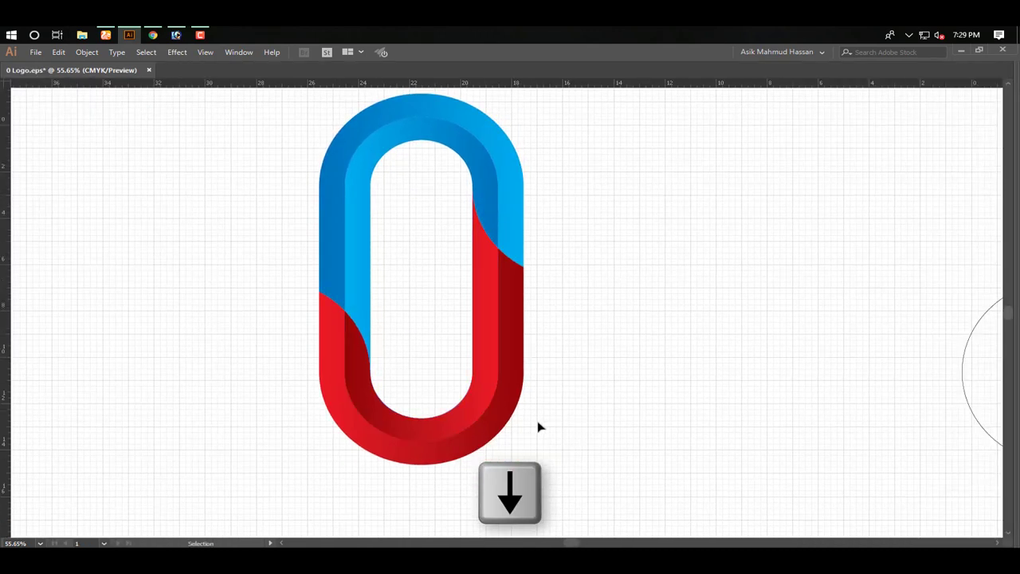
{"action": "left_click_drag", "start_coordinate": [452, 379], "coordinate": [438, 350]}
{"action": "key", "text": "Down"}
{"action": "key", "text": "Down"}
{"action": "key", "text": "Down"}
{"action": "key", "text": "Down"}
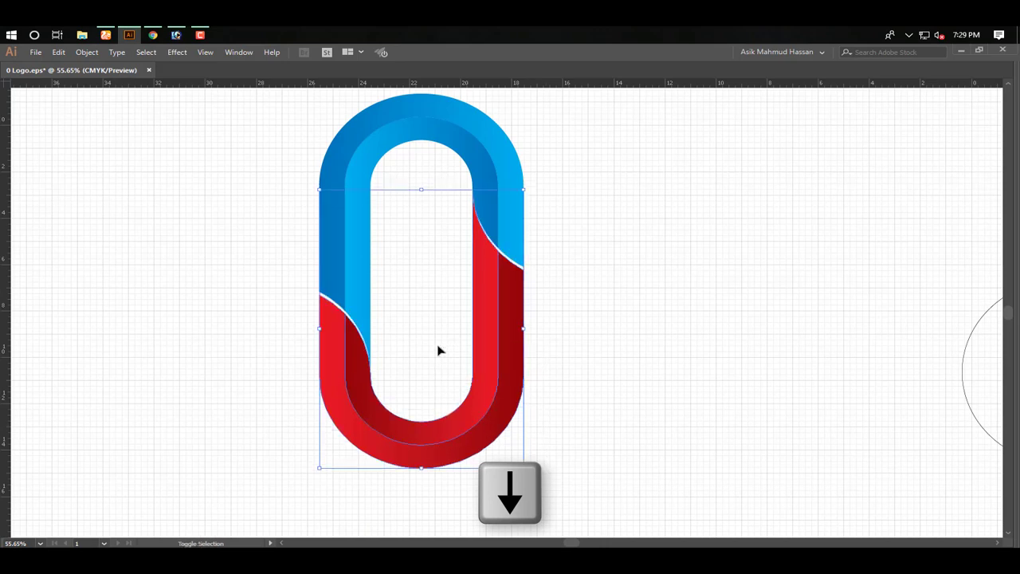
{"action": "key", "text": "Down"}
{"action": "key", "text": "Down"}
{"action": "key", "text": "Down"}
{"action": "key", "text": "Down"}
{"action": "key", "text": "Down"}
{"action": "key", "text": "Down"}
{"action": "key", "text": "Down"}
{"action": "key", "text": "Down"}
{"action": "key", "text": "Down"}
{"action": "key", "text": "Down"}
{"action": "key", "text": "Down"}
{"action": "key", "text": "Down"}
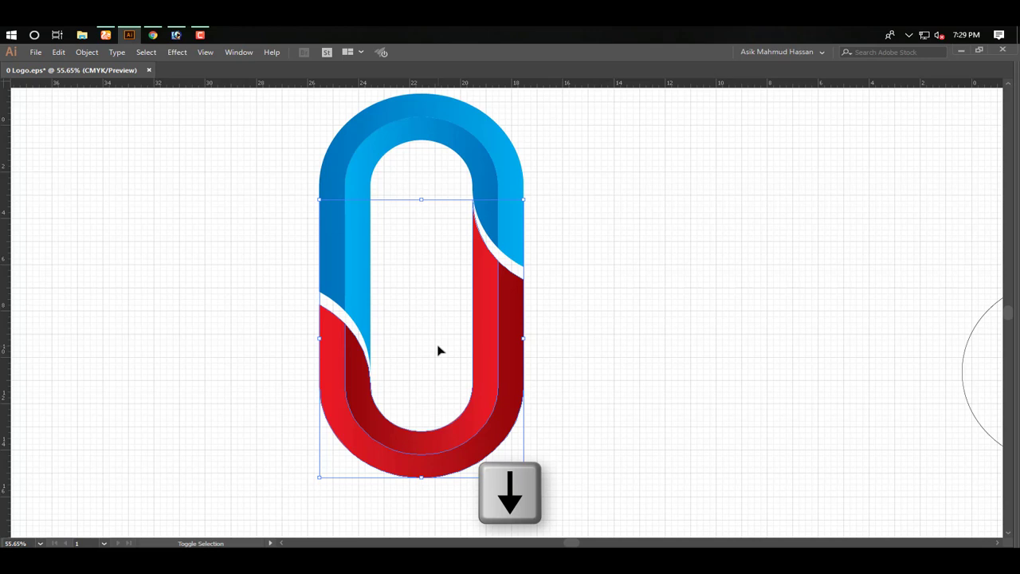
{"action": "left_click", "coordinate": [405, 321]}
Draw a 2 by 5.682 in rectangle across the logo's left side over the gap and send it to the back
{"action": "key", "text": "Tab"}
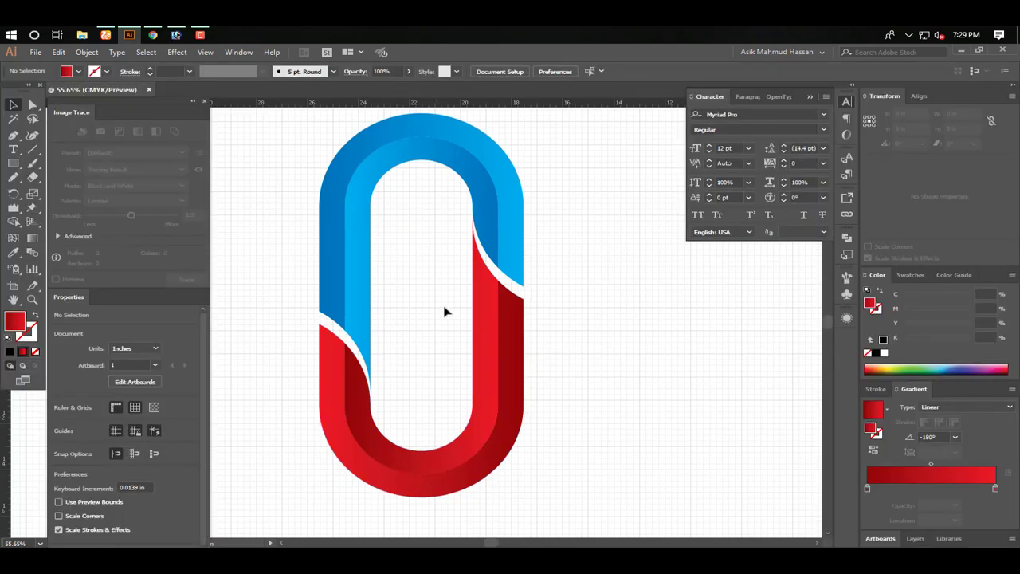
{"action": "left_click", "coordinate": [13, 164]}
{"action": "key", "text": "Tab"}
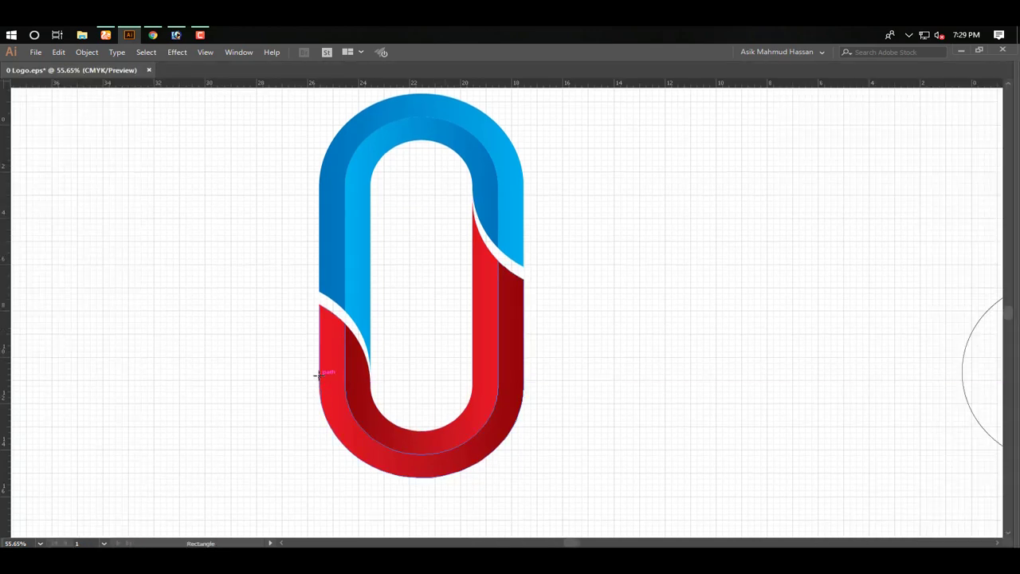
{"action": "left_click_drag", "start_coordinate": [317, 381], "coordinate": [371, 249]}
{"action": "key", "text": "Tab"}
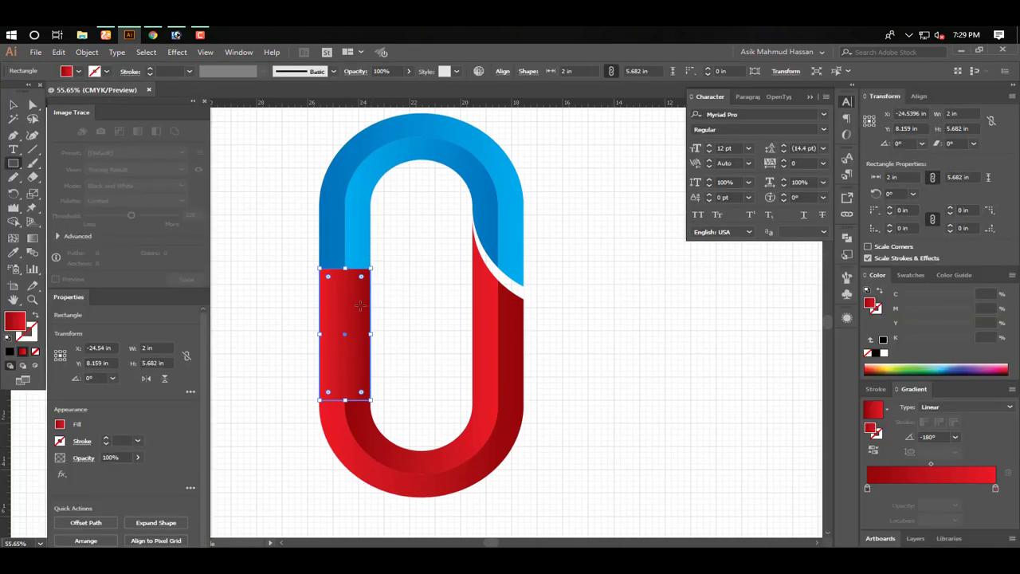
{"action": "key", "text": "ctrl+shift+bracketleft"}
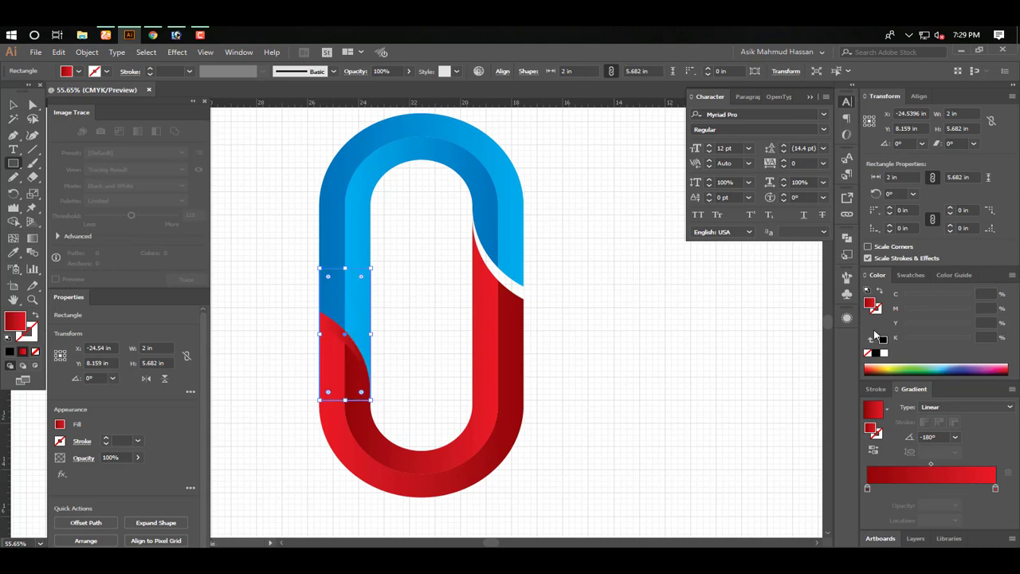
Recolour the left rectangle's gradient with one white stop and one black stop
{"action": "double_click", "coordinate": [994, 488]}
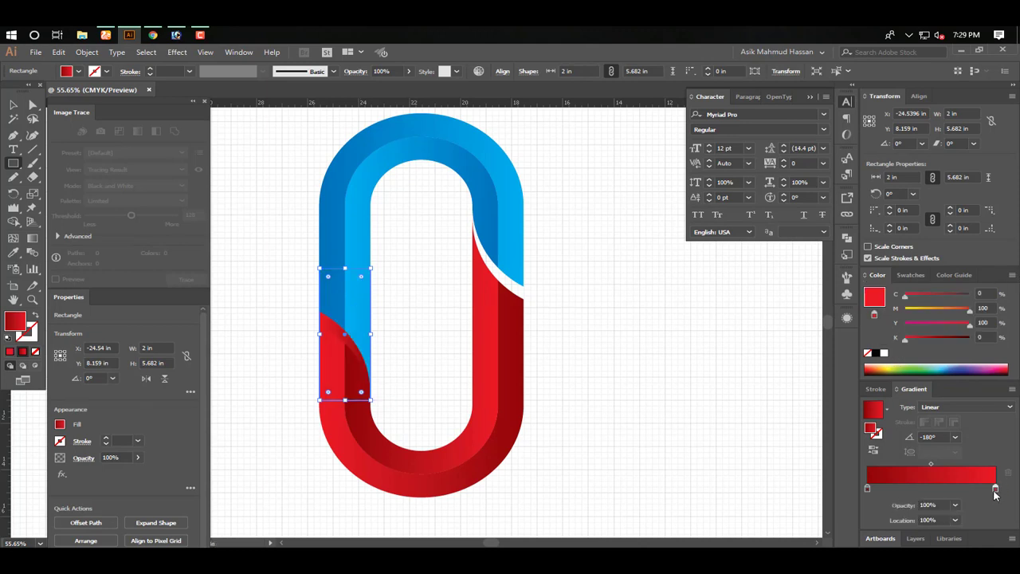
{"action": "left_click", "coordinate": [850, 429]}
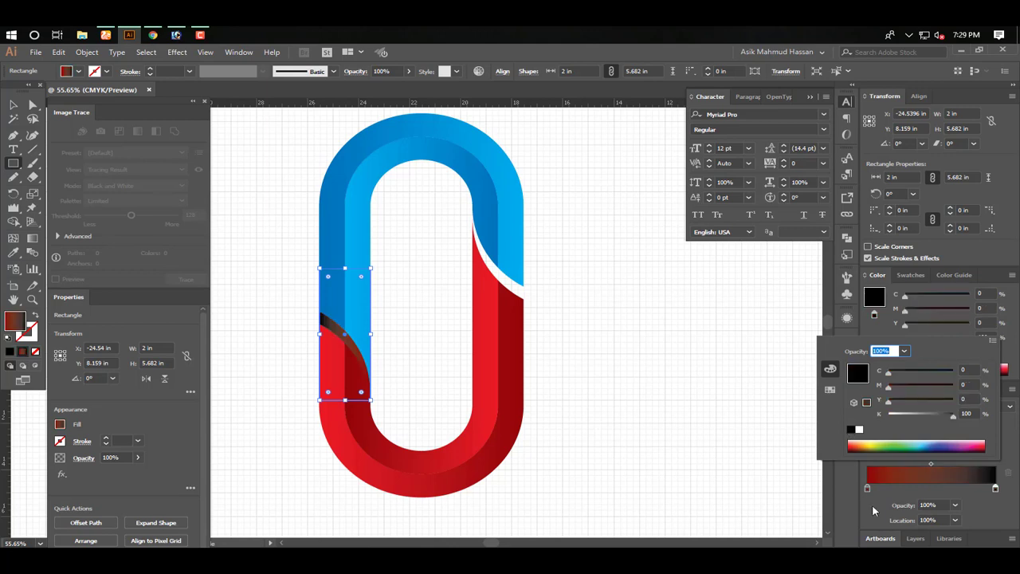
{"action": "left_click", "coordinate": [866, 487]}
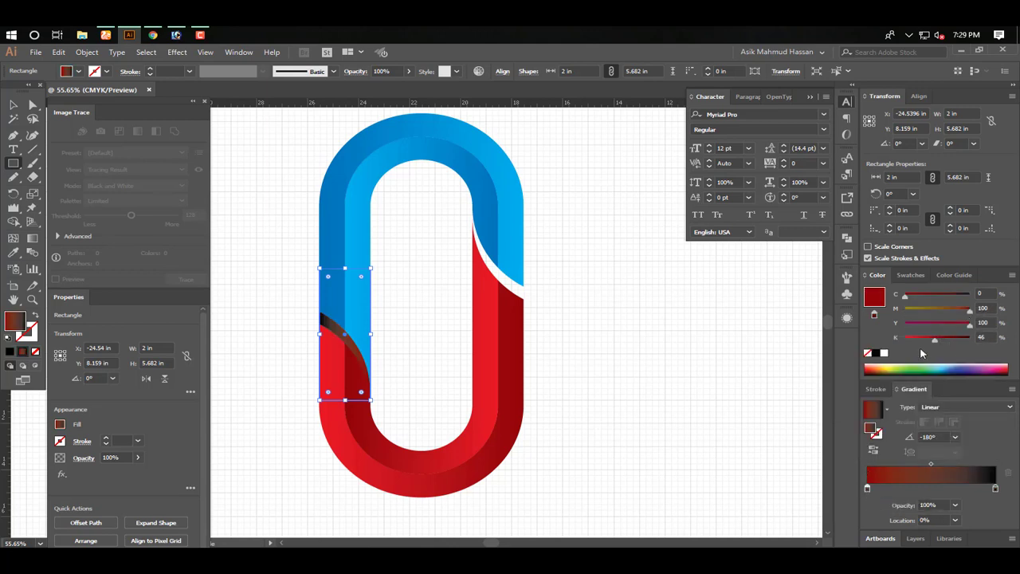
{"action": "left_click", "coordinate": [882, 354]}
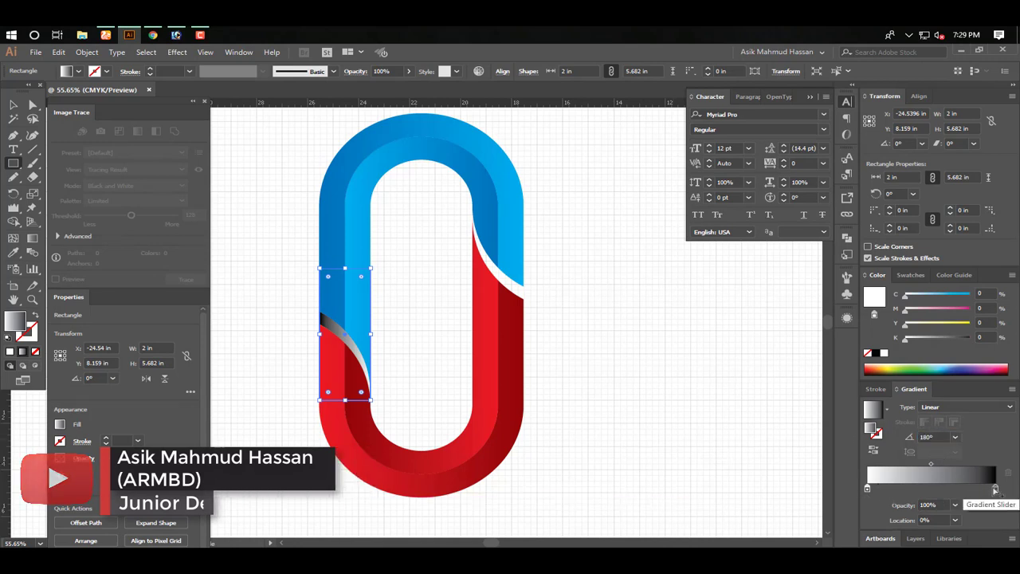
Set the left rectangle's gradient to 0° across its width, from white at the outer edge to black at the inner opening
{"action": "left_click", "coordinate": [36, 240]}
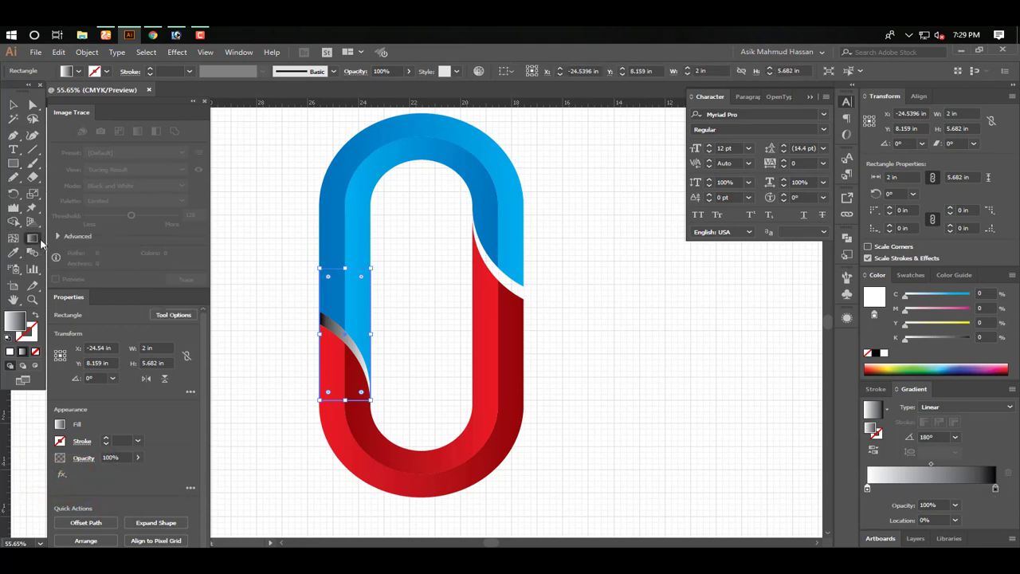
{"action": "mouse_move", "coordinate": [365, 368]}
{"action": "left_mouse_down"}
{"action": "mouse_move", "coordinate": [294, 372]}
{"action": "mouse_move", "coordinate": [287, 382]}
{"action": "left_mouse_up"}
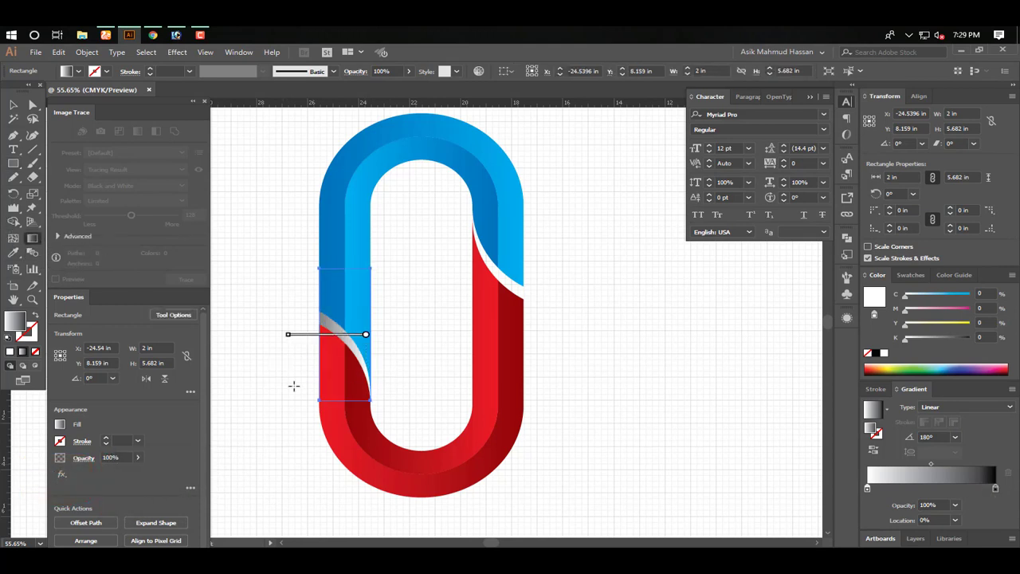
{"action": "left_click_drag", "start_coordinate": [319, 349], "coordinate": [372, 356]}
{"action": "left_click", "coordinate": [417, 352], "text": "ctrl"}
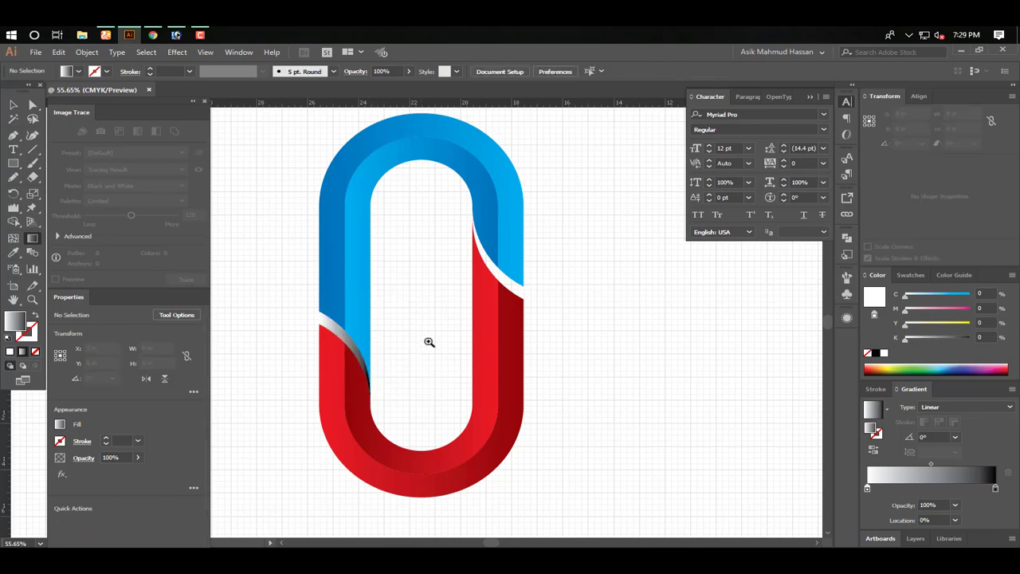
Duplicate the gradient rectangle behind the gap on the logo's right side
{"action": "left_click_drag", "start_coordinate": [439, 335], "coordinate": [418, 337]}
{"action": "left_click_drag", "start_coordinate": [317, 339], "coordinate": [467, 266]}
{"action": "left_click", "coordinate": [569, 291]}
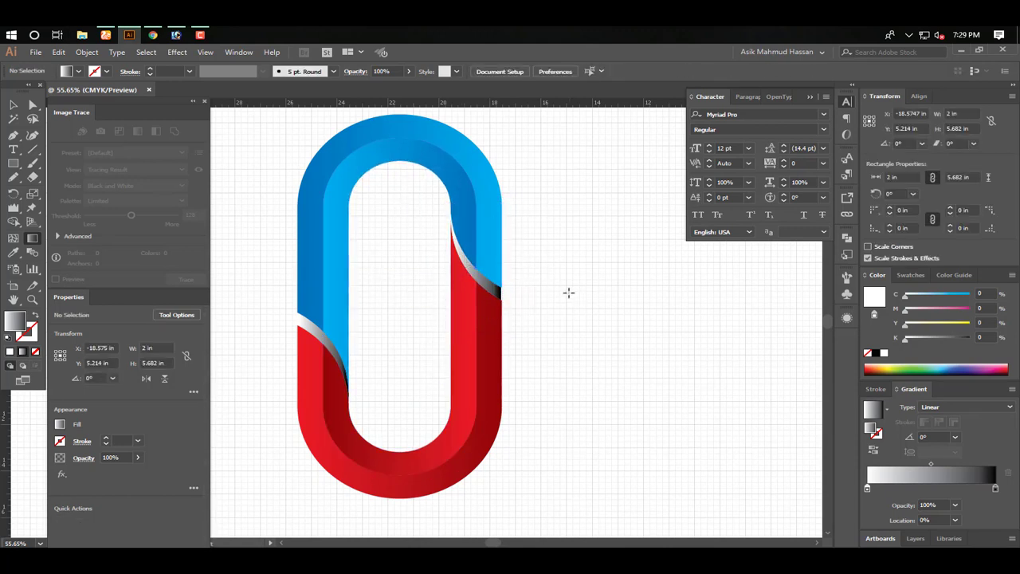
Reverse the right rectangle's gradient so it runs from white at the outer edge to black at the inner opening
{"action": "left_click_drag", "start_coordinate": [565, 319], "coordinate": [552, 324]}
{"action": "left_click", "coordinate": [484, 297]}
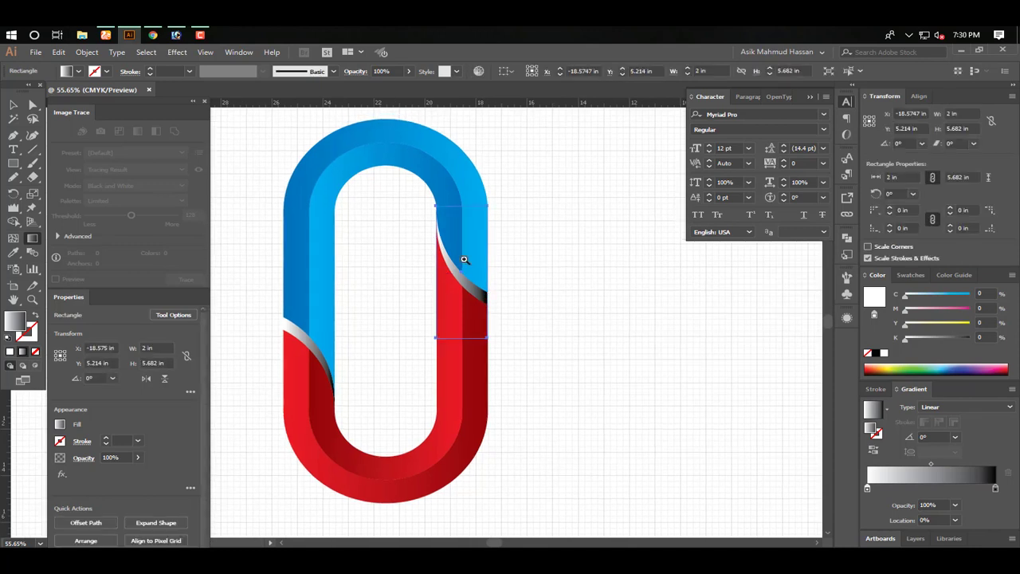
{"action": "left_click_drag", "start_coordinate": [429, 232], "coordinate": [538, 344]}
{"action": "left_click_drag", "start_coordinate": [422, 369], "coordinate": [453, 372]}
{"action": "key", "text": "g"}
{"action": "key", "text": "Tab"}
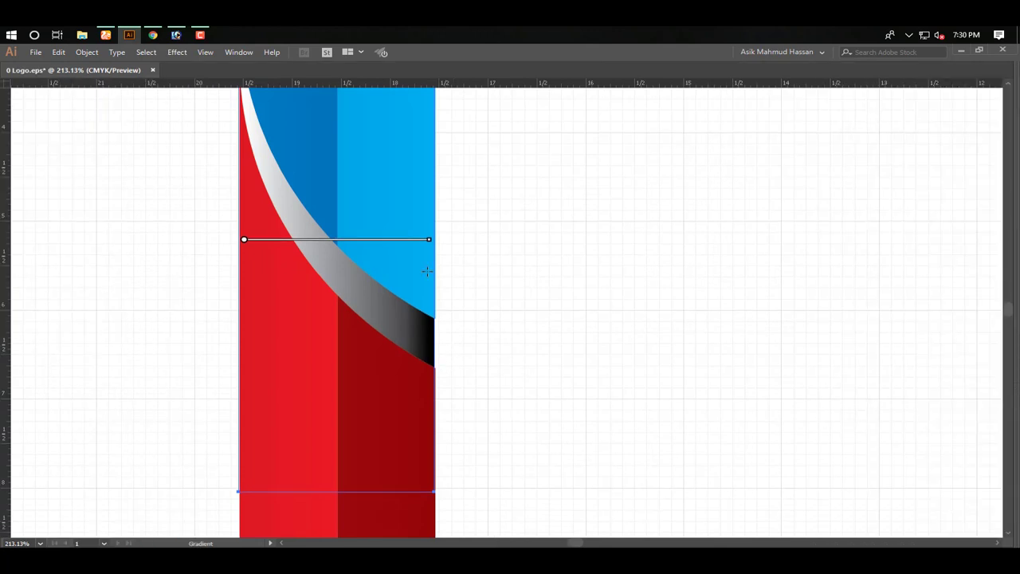
{"action": "mouse_move", "coordinate": [426, 270]}
{"action": "left_mouse_down"}
{"action": "mouse_move", "coordinate": [232, 276]}
{"action": "mouse_move", "coordinate": [239, 282]}
{"action": "left_mouse_up"}
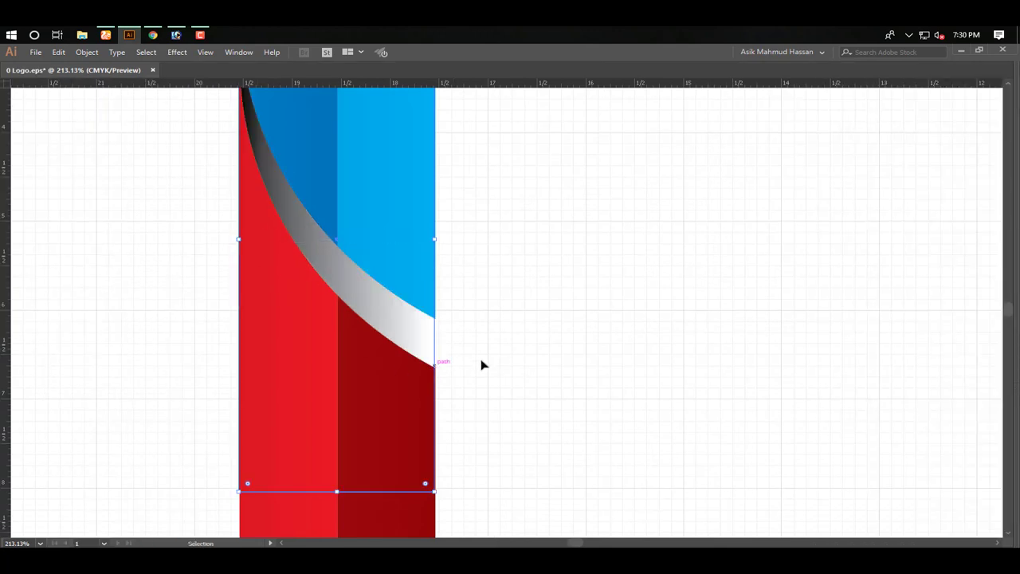
{"action": "left_click", "coordinate": [507, 325], "text": "ctrl"}
Shift the right gradient rectangle slightly inward so its inner edge aligns with the red band's inner edge
{"action": "key", "text": "ctrl+minus"}
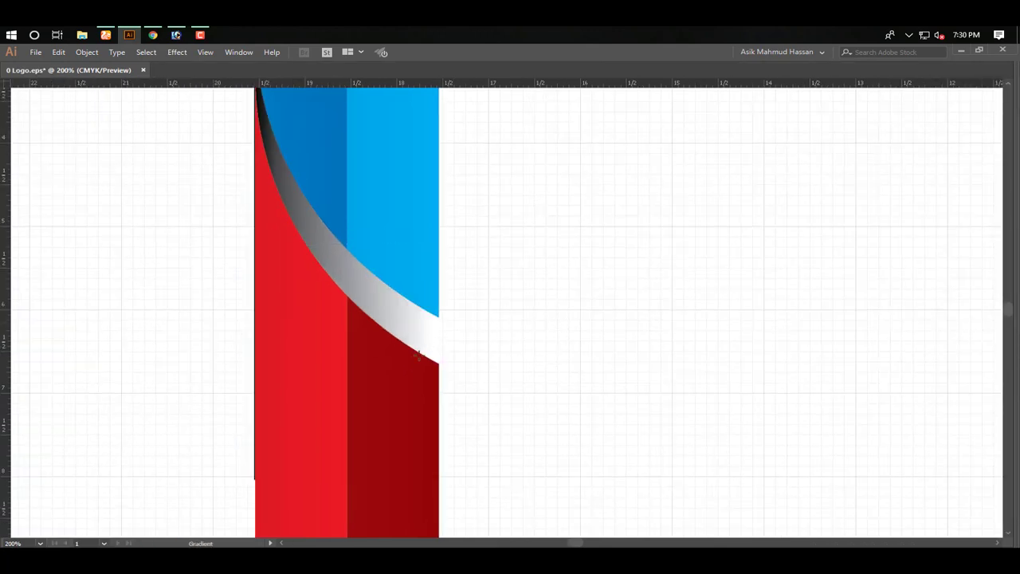
{"action": "left_click_drag", "start_coordinate": [244, 453], "coordinate": [282, 496]}
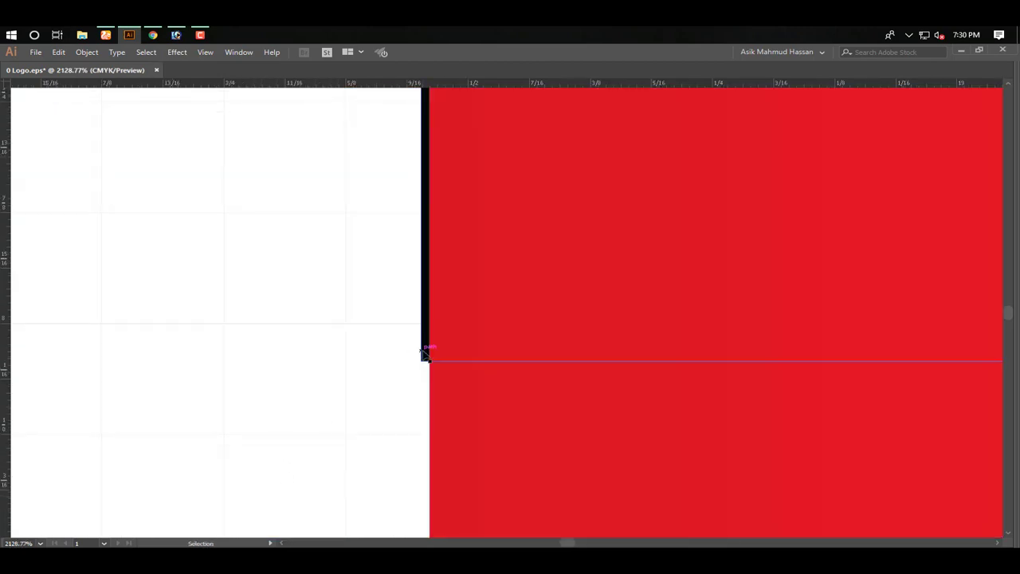
{"action": "left_click_drag", "start_coordinate": [421, 349], "coordinate": [432, 350]}
{"action": "left_click", "coordinate": [363, 337]}
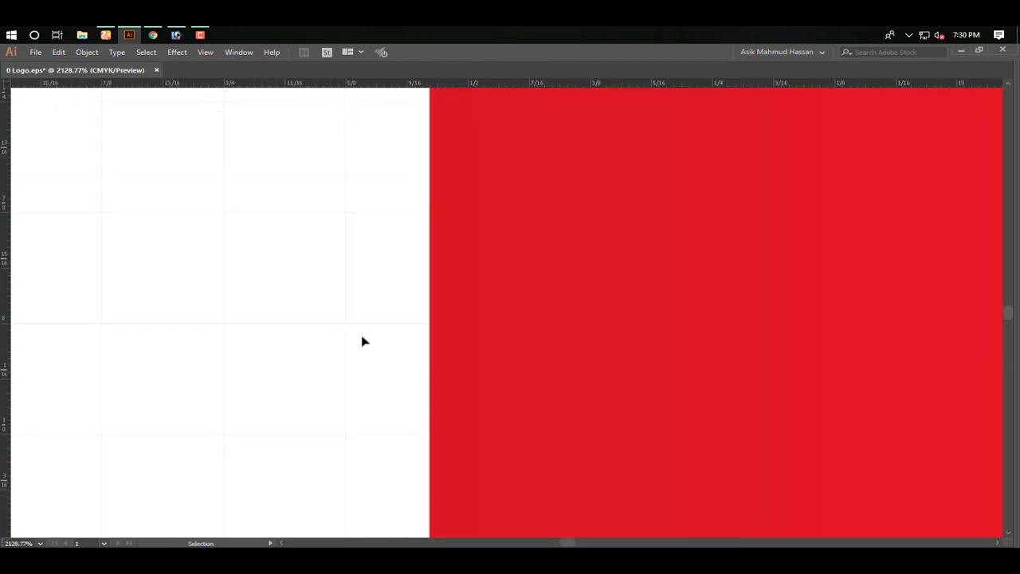
Examine the edges of the right-hand gap up close for gradient overhang and check the logo as a whole
{"action": "key", "text": "ctrl+minus"}
{"action": "key", "text": "ctrl+minus"}
{"action": "key", "text": "ctrl+minus"}
{"action": "key", "text": "ctrl+minus"}
{"action": "key", "text": "ctrl+minus"}
{"action": "left_click_drag", "start_coordinate": [788, 200], "coordinate": [645, 464]}
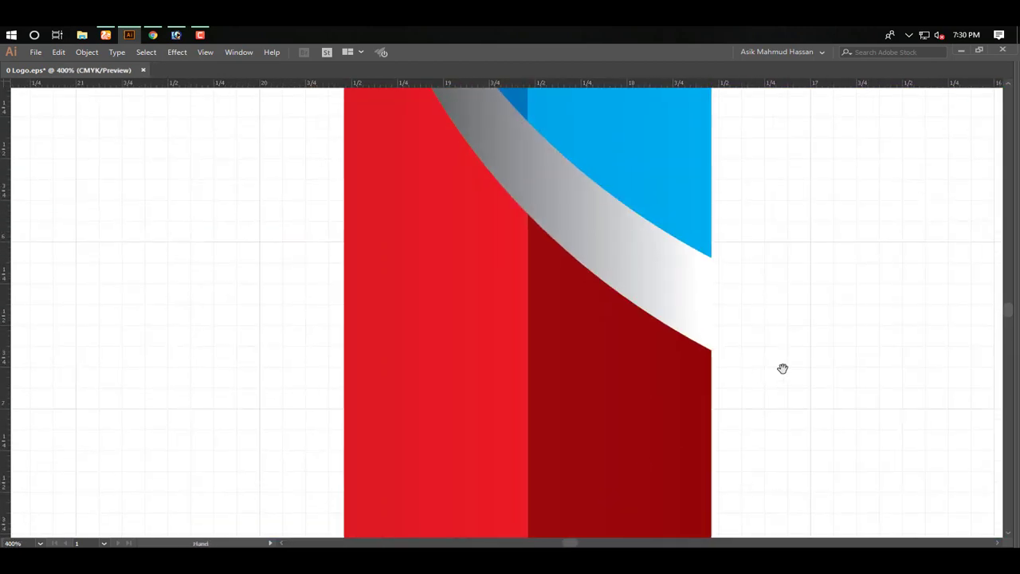
{"action": "key", "text": "ctrl+minus"}
{"action": "key", "text": "ctrl+minus"}
{"action": "key", "text": "ctrl+minus"}
{"action": "key", "text": "ctrl+minus"}
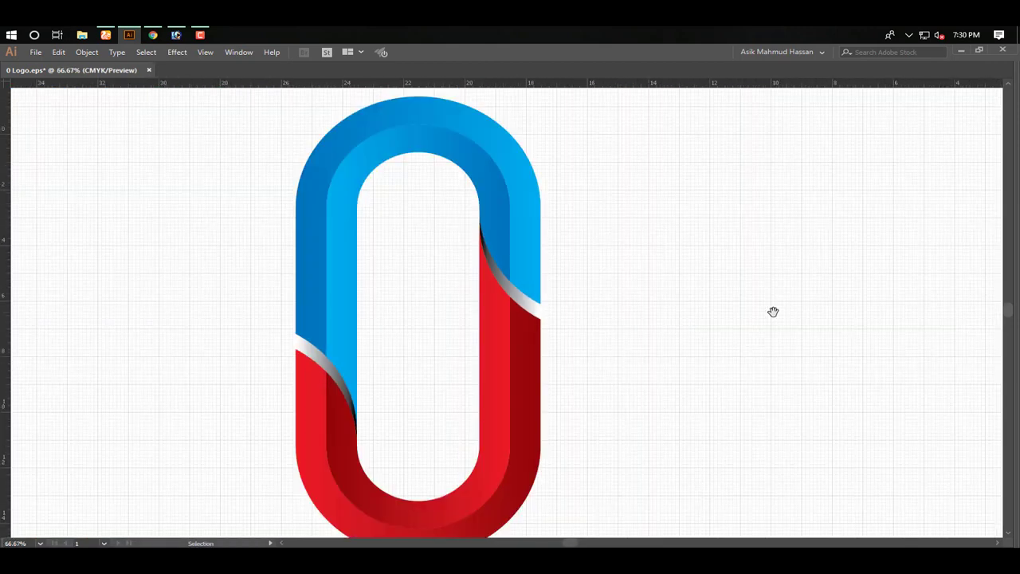
{"action": "key", "text": "ctrl+space"}
{"action": "left_click_drag", "start_coordinate": [439, 237], "coordinate": [567, 363]}
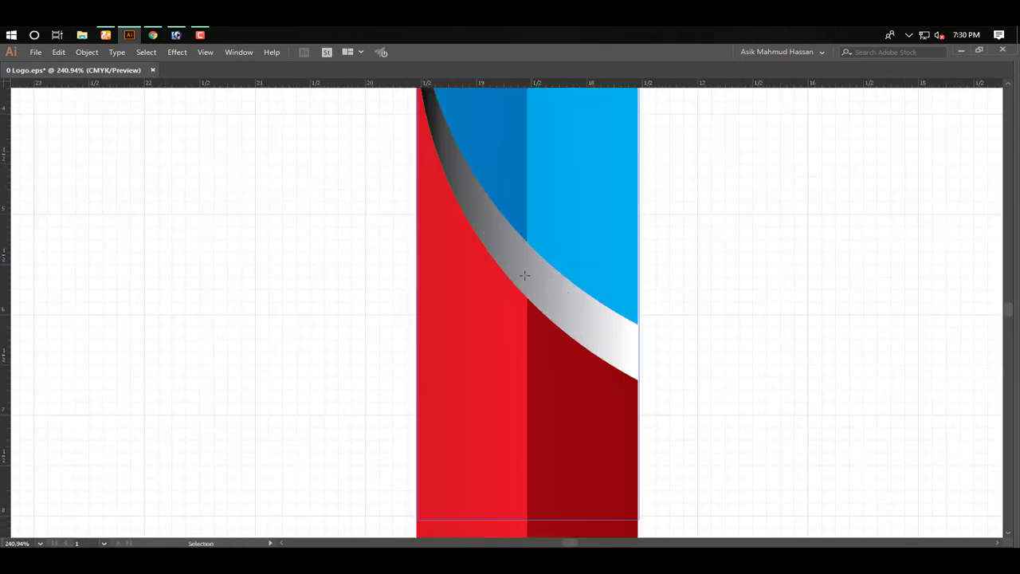
{"action": "left_click_drag", "start_coordinate": [473, 269], "coordinate": [495, 410]}
{"action": "key", "text": "ctrl+space"}
{"action": "left_click_drag", "start_coordinate": [407, 169], "coordinate": [419, 292]}
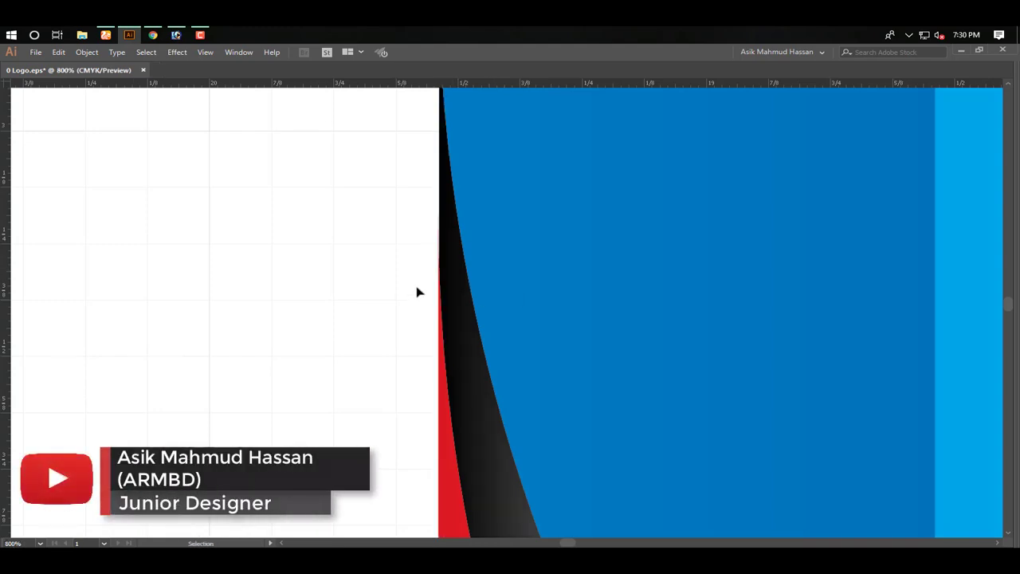
{"action": "key", "text": "ctrl+minus"}
{"action": "key", "text": "ctrl+minus"}
{"action": "key", "text": "ctrl+minus"}
{"action": "key", "text": "ctrl+minus"}
{"action": "key", "text": "ctrl+minus"}
{"action": "key", "text": "ctrl+minus"}
{"action": "key", "text": "ctrl+minus"}
{"action": "key", "text": "ctrl+minus"}
{"action": "key", "text": "ctrl+minus"}
{"action": "key", "text": "ctrl+minus"}
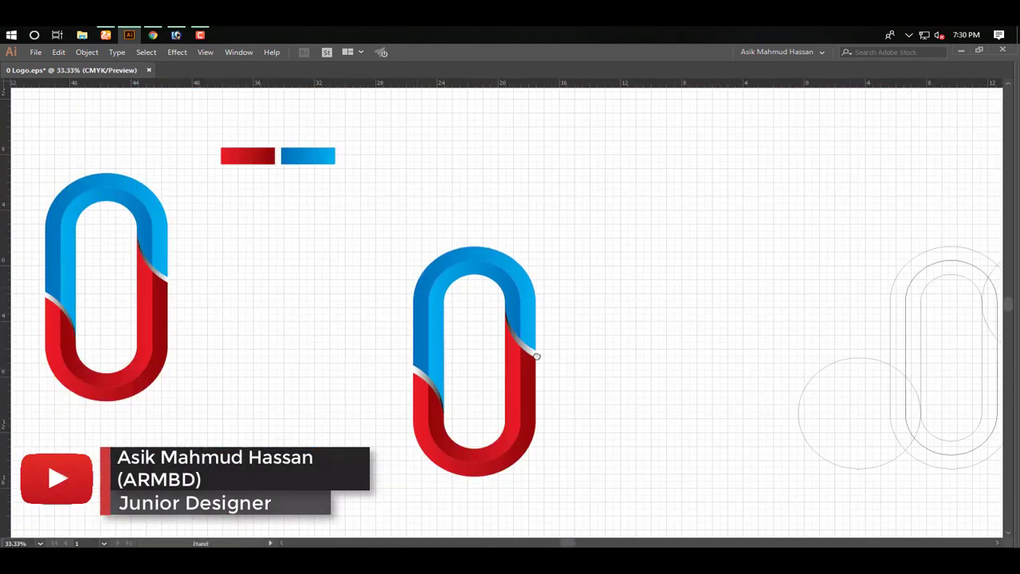
Select the entire number 0 logo artwork and create a new blank document
{"action": "left_click_drag", "start_coordinate": [318, 206], "coordinate": [537, 494]}
{"action": "left_click_drag", "start_coordinate": [483, 228], "coordinate": [385, 268]}
{"action": "key", "text": "Tab"}
{"action": "left_click_drag", "start_coordinate": [285, 146], "coordinate": [548, 522]}
{"action": "key", "text": "Tab"}
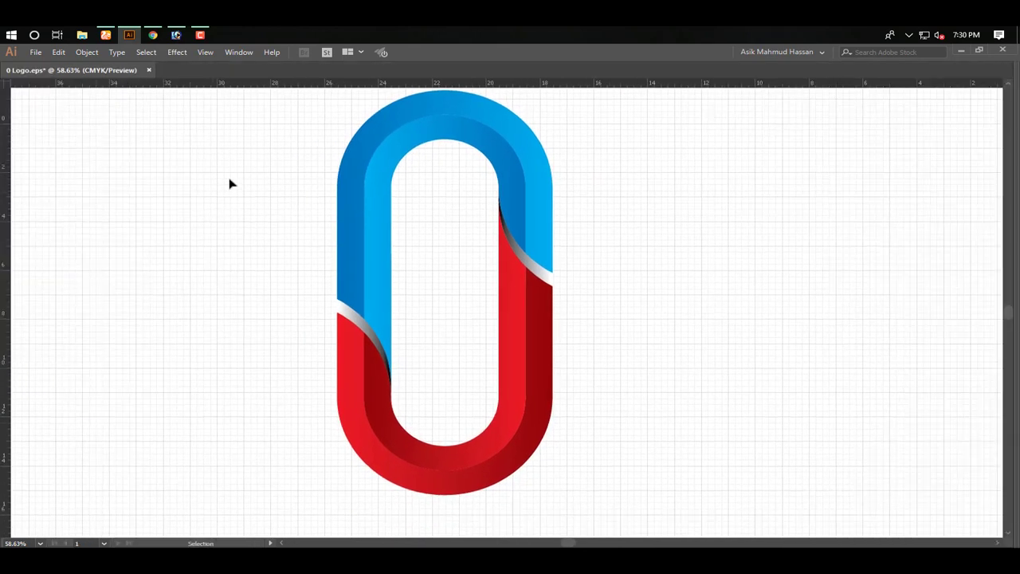
{"action": "left_click_drag", "start_coordinate": [453, 166], "coordinate": [580, 505]}
{"action": "key", "text": "a"}
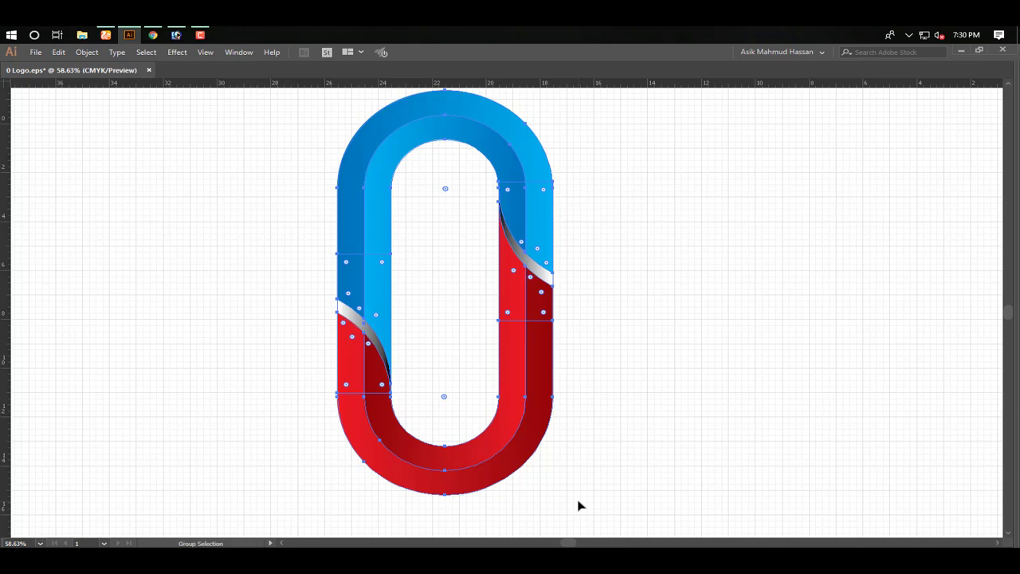
{"action": "key", "text": "ctrl+alt+n"}
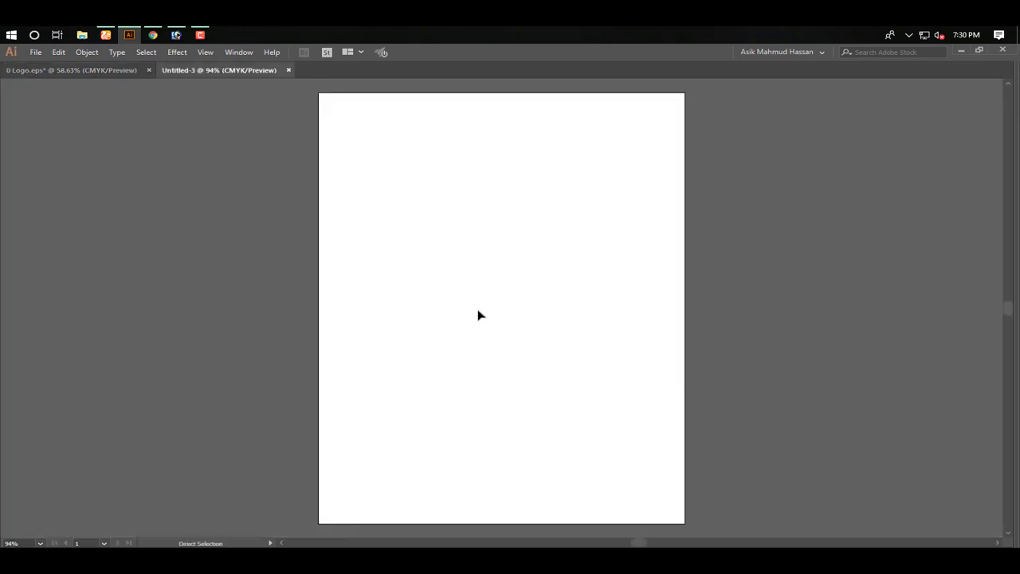
Draw a background rectangle of about 2604 by 1629 pt in the empty area beside the artboard
{"action": "key", "text": "ctrl+minus"}
{"action": "key", "text": "ctrl+minus"}
{"action": "key", "text": "ctrl+minus"}
{"action": "left_click_drag", "start_coordinate": [472, 292], "coordinate": [463, 265]}
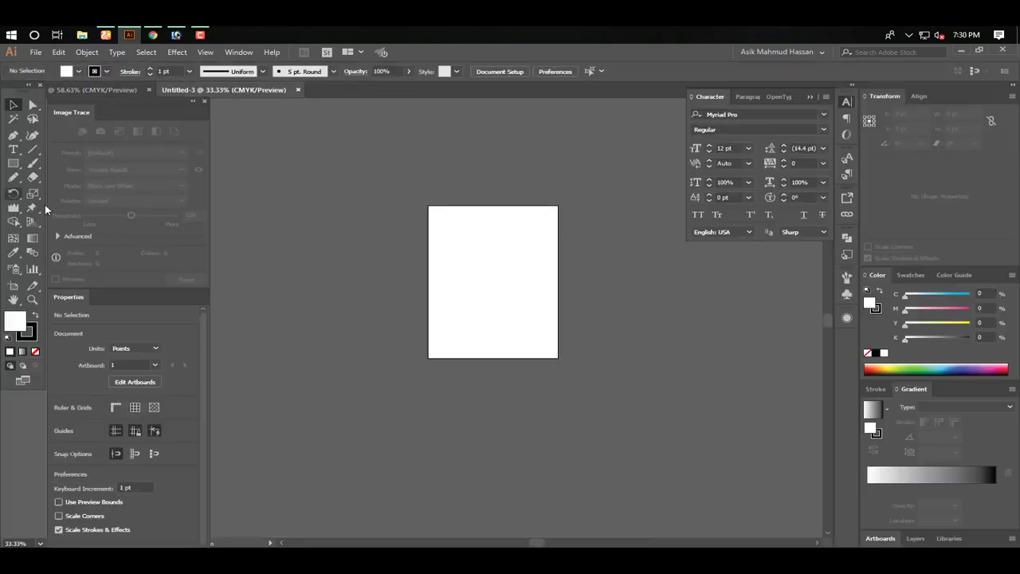
{"action": "left_click_drag", "start_coordinate": [542, 244], "coordinate": [951, 262]}
{"action": "mouse_move", "coordinate": [2, 209]}
{"action": "left_click", "coordinate": [14, 162]}
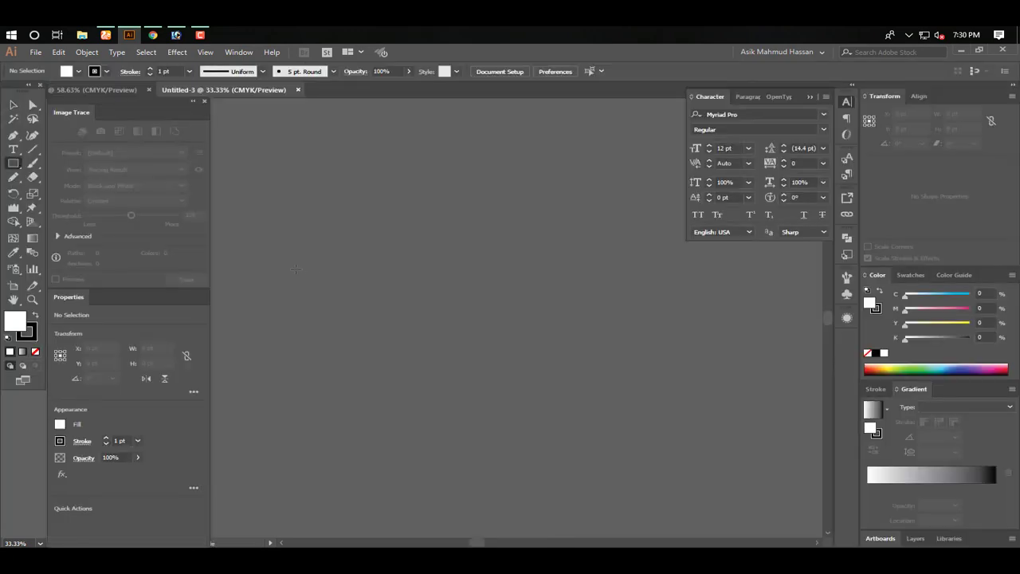
{"action": "left_click_drag", "start_coordinate": [205, 192], "coordinate": [612, 505]}
{"action": "key", "text": "v"}
{"action": "left_click_drag", "start_coordinate": [578, 335], "coordinate": [679, 287]}
{"action": "key", "text": "Tab"}
{"action": "left_click", "coordinate": [13, 104]}
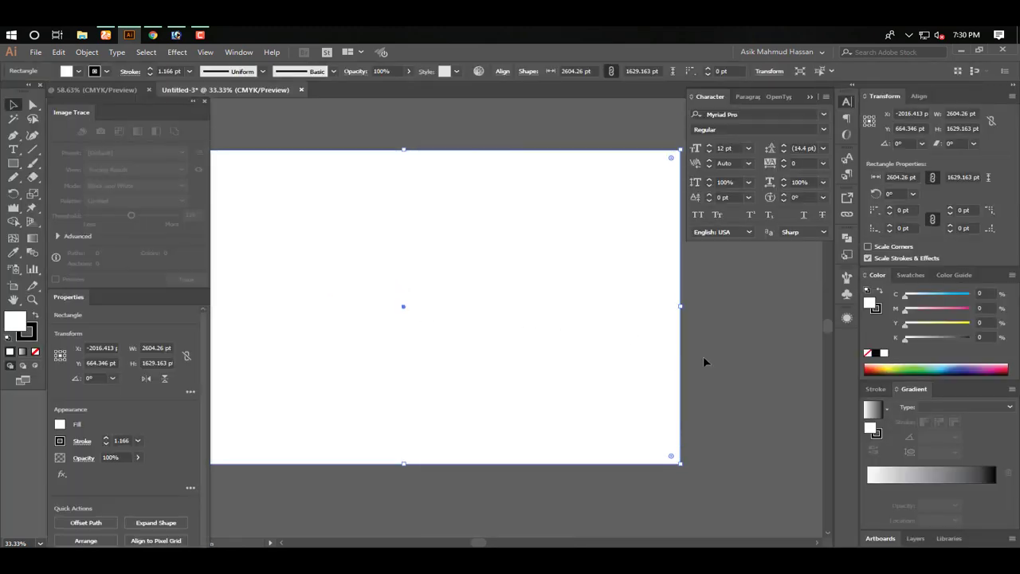
Fill the background rectangle with a radial gradient running from white at the centre to black at the edges
{"action": "left_click", "coordinate": [950, 470]}
{"action": "key", "text": "Tab"}
{"action": "left_click_drag", "start_coordinate": [692, 336], "coordinate": [724, 343]}
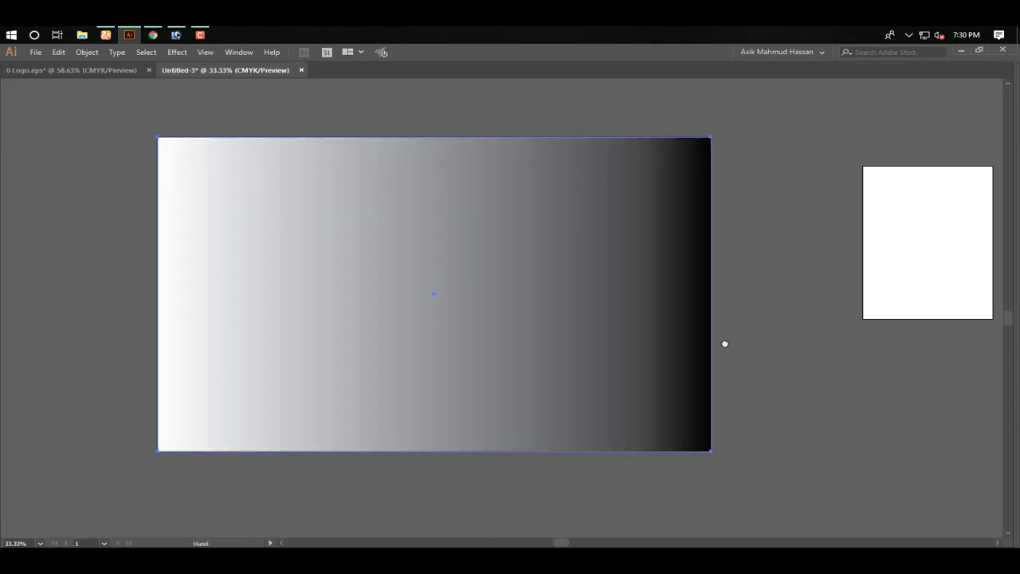
{"action": "key", "text": "Tab"}
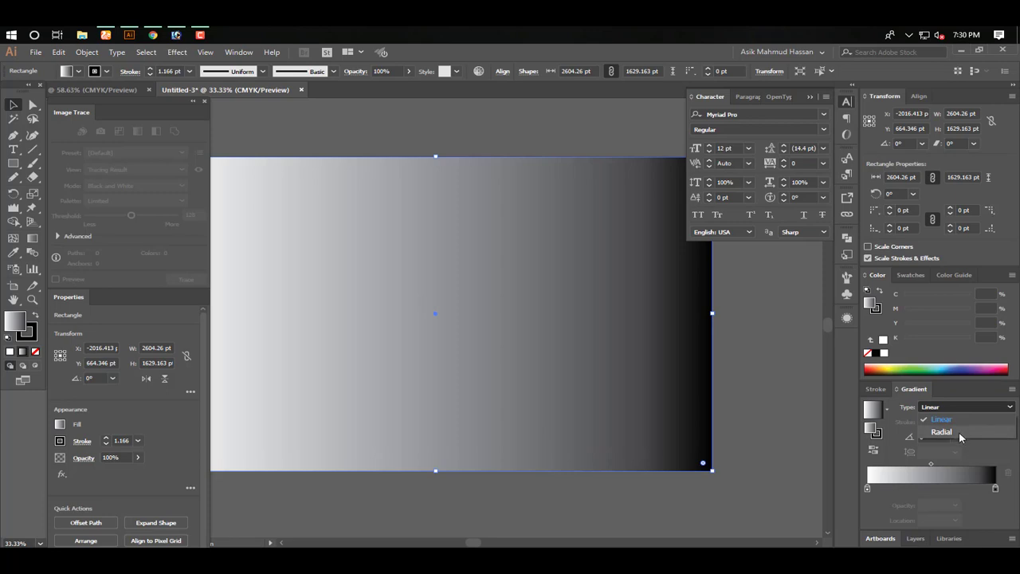
{"action": "left_click", "coordinate": [958, 431]}
{"action": "key", "text": "Tab"}
{"action": "key", "text": "Tab"}
Try to stretch the radial gradient from the rectangle's lower-left area out to the artboard
{"action": "left_click", "coordinate": [11, 241]}
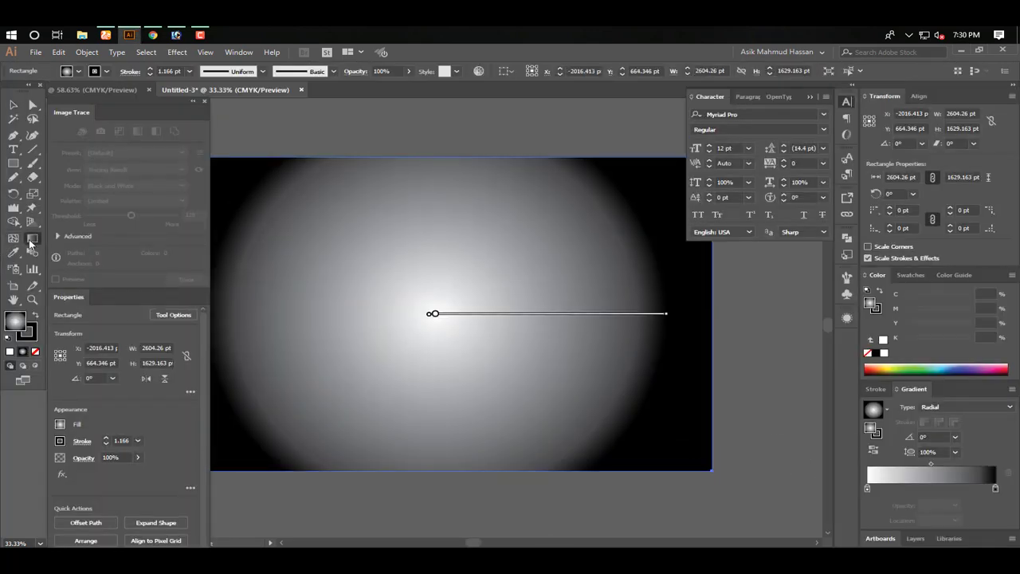
{"action": "key", "text": "Tab"}
{"action": "left_click_drag", "start_coordinate": [321, 359], "coordinate": [944, 196]}
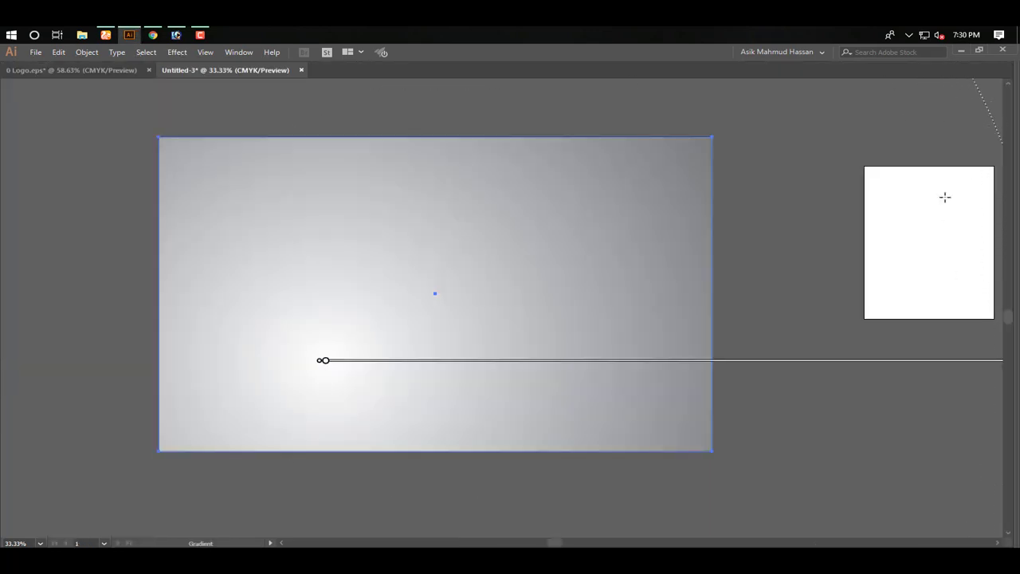
{"action": "key", "text": "v"}
{"action": "key", "text": "g"}
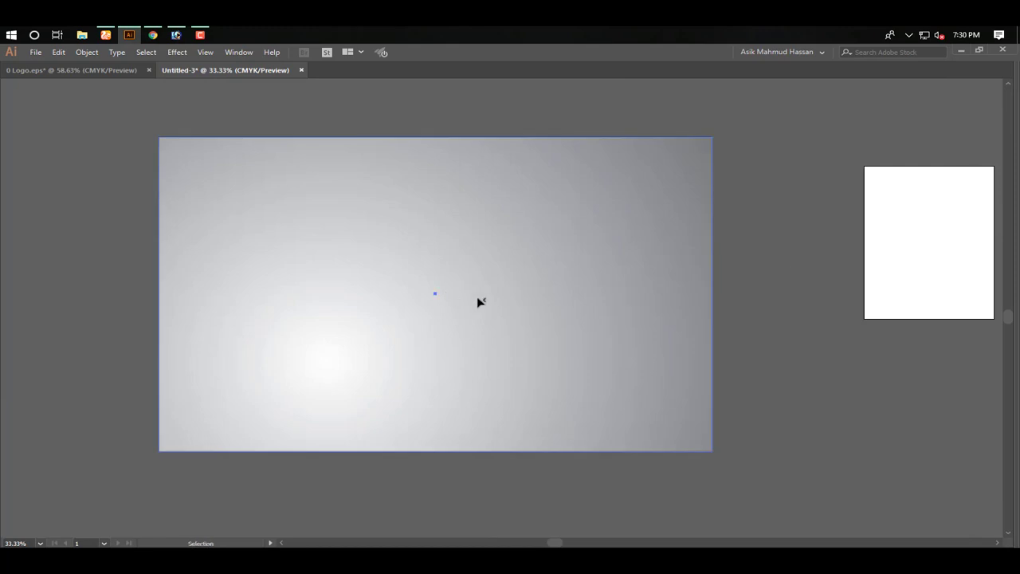
Redraw the radial gradient from the rectangle's centre horizontally out to the artboard for a soft grey falloff
{"action": "key", "text": "g"}
{"action": "left_click_drag", "start_coordinate": [435, 293], "coordinate": [933, 291]}
{"action": "key", "text": "v"}
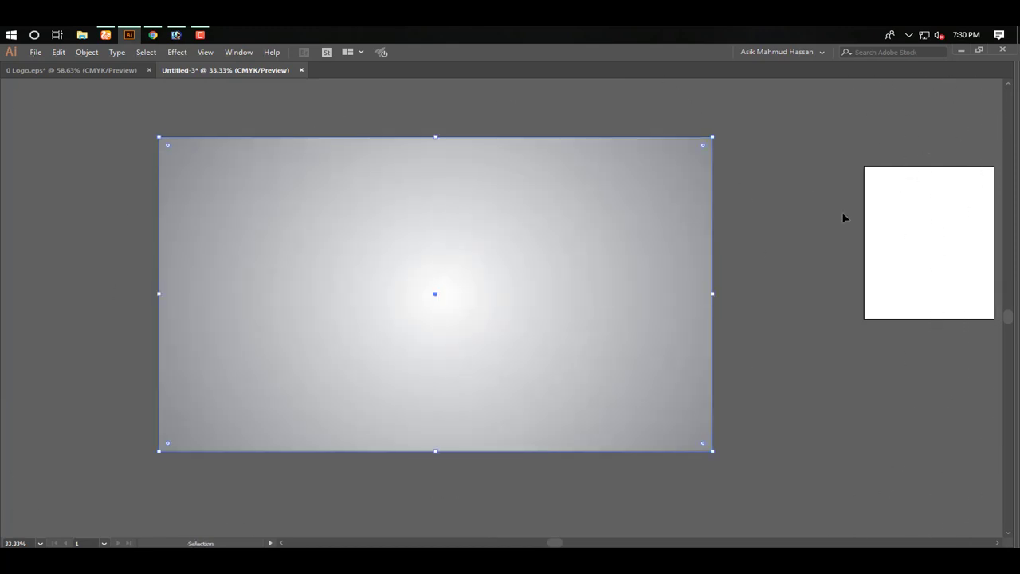
Paste the number 0 logo into the document and move it to the middle of the gradient background
{"action": "left_click", "coordinate": [823, 241]}
{"action": "key", "text": "ctrl+v"}
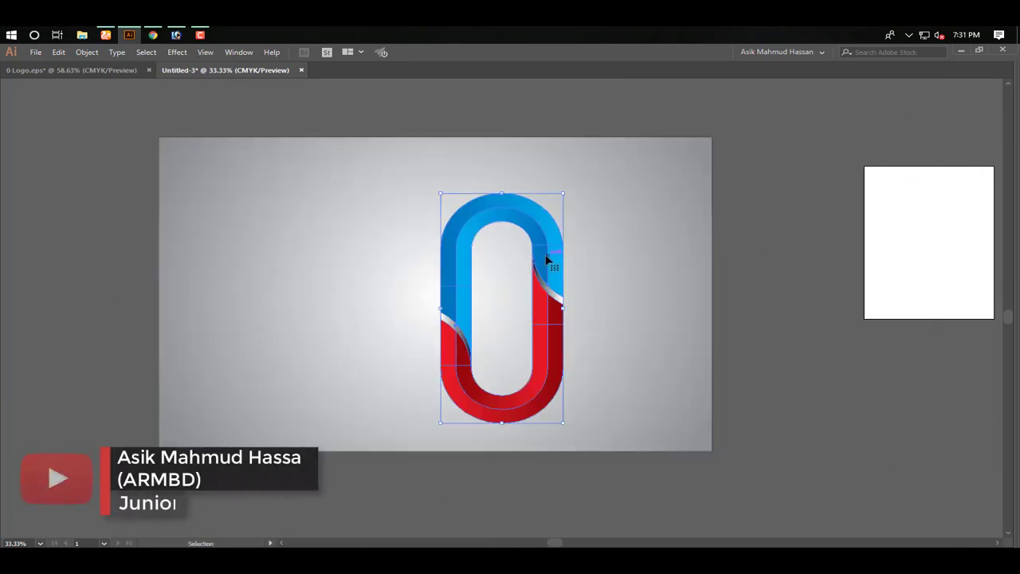
{"action": "left_click_drag", "start_coordinate": [550, 262], "coordinate": [484, 258]}
{"action": "key", "text": "Tab"}
{"action": "left_click", "coordinate": [13, 105]}
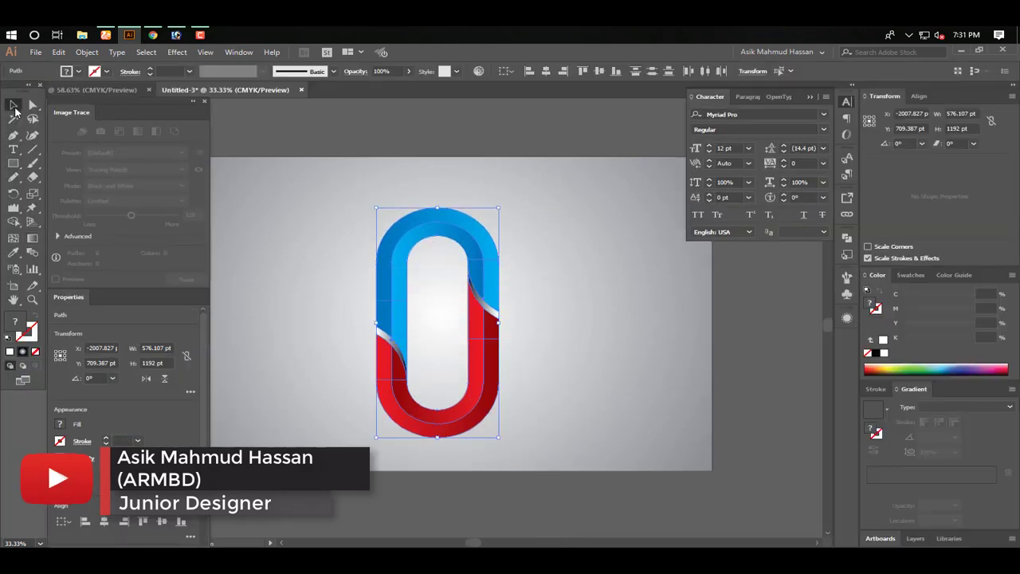
{"action": "key", "text": "Tab"}
{"action": "left_click", "coordinate": [302, 101]}
{"action": "key", "text": "ctrl+minus"}
{"action": "key", "text": "ctrl+minus"}
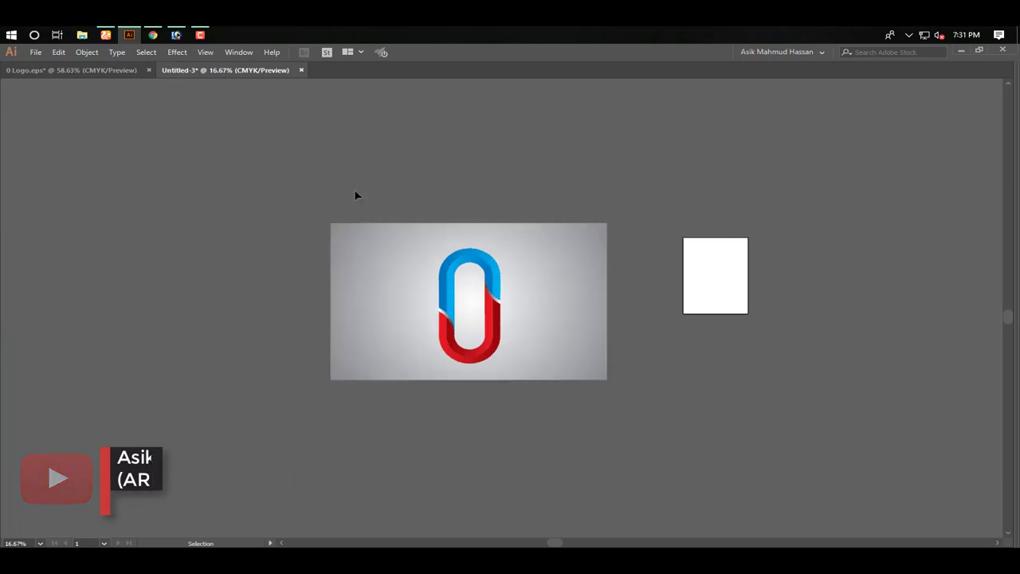
Select all parts of the pasted number 0 logo and group them
{"action": "left_click_drag", "start_coordinate": [525, 280], "coordinate": [521, 280]}
{"action": "left_click", "coordinate": [683, 219]}
{"action": "left_click", "coordinate": [549, 247]}
{"action": "key", "text": "Tab"}
{"action": "left_click", "coordinate": [464, 279]}
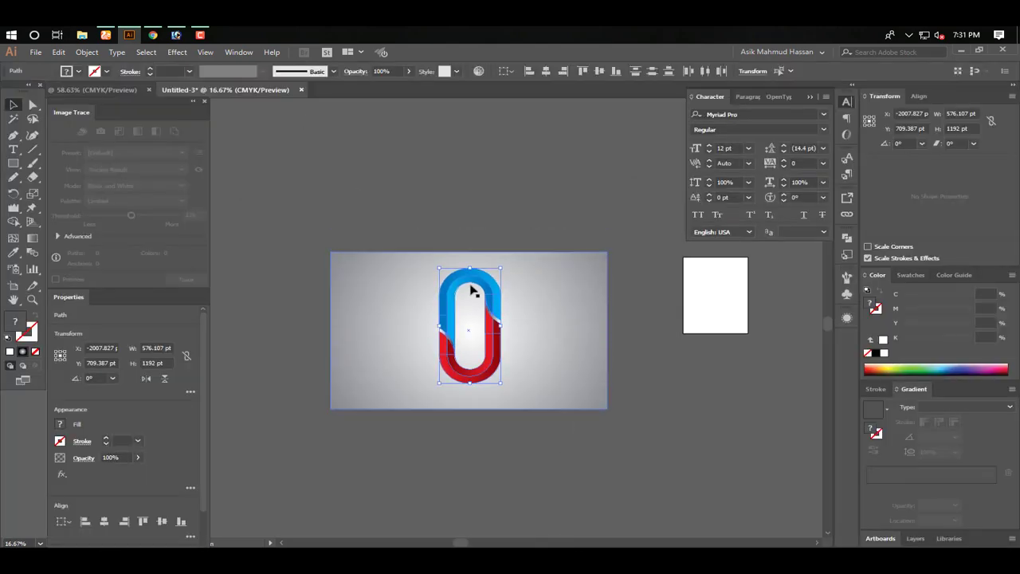
{"action": "right_click", "coordinate": [469, 283]}
{"action": "left_click", "coordinate": [516, 359]}
{"action": "key", "text": "Tab"}
Align the logo group and the background rectangle to each other's horizontal and vertical centres, and view the finished composition
{"action": "left_click_drag", "start_coordinate": [661, 189], "coordinate": [152, 466]}
{"action": "key", "text": "Tab"}
{"action": "left_click", "coordinate": [546, 74]}
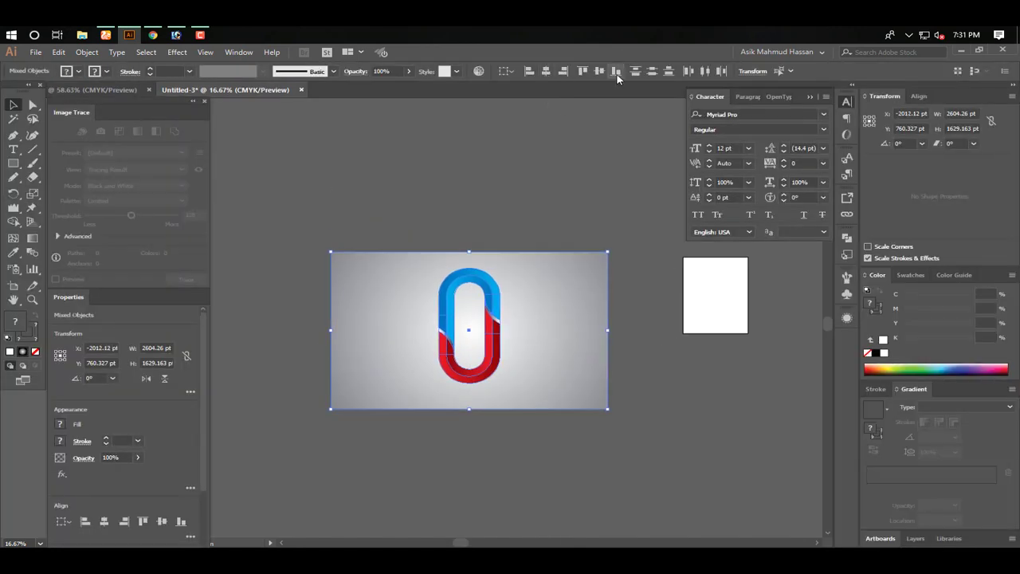
{"action": "left_click", "coordinate": [600, 71]}
{"action": "key", "text": "Tab"}
{"action": "key", "text": "z"}
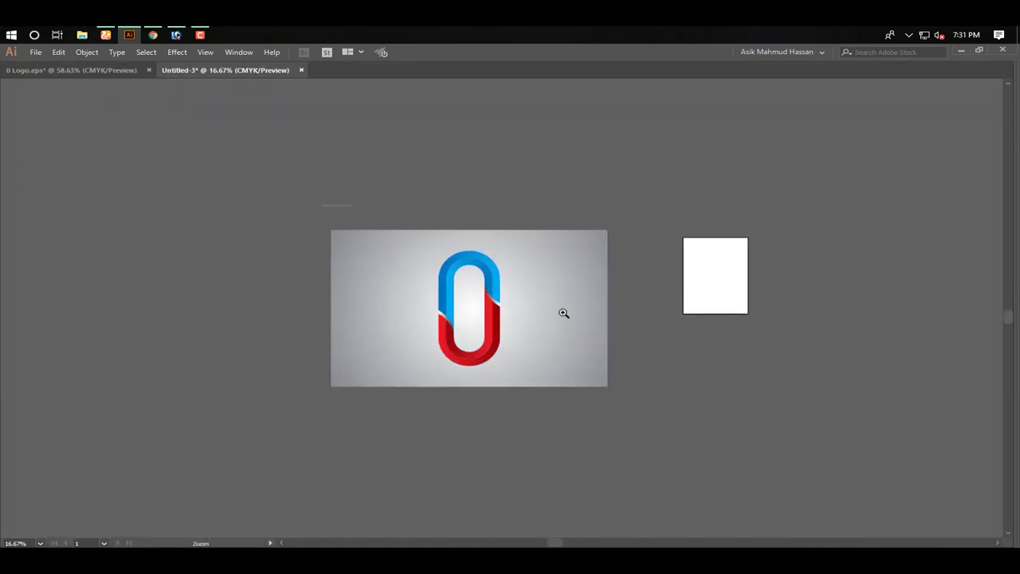
{"action": "key", "text": "space"}
{"action": "key", "text": "space"}
{"action": "left_click_drag", "start_coordinate": [369, 289], "coordinate": [438, 269]}
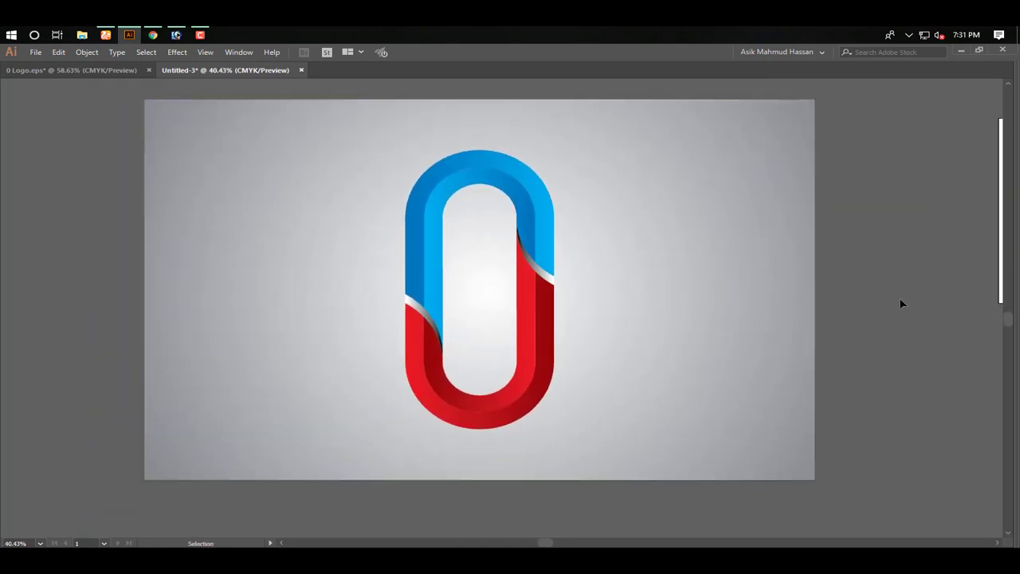